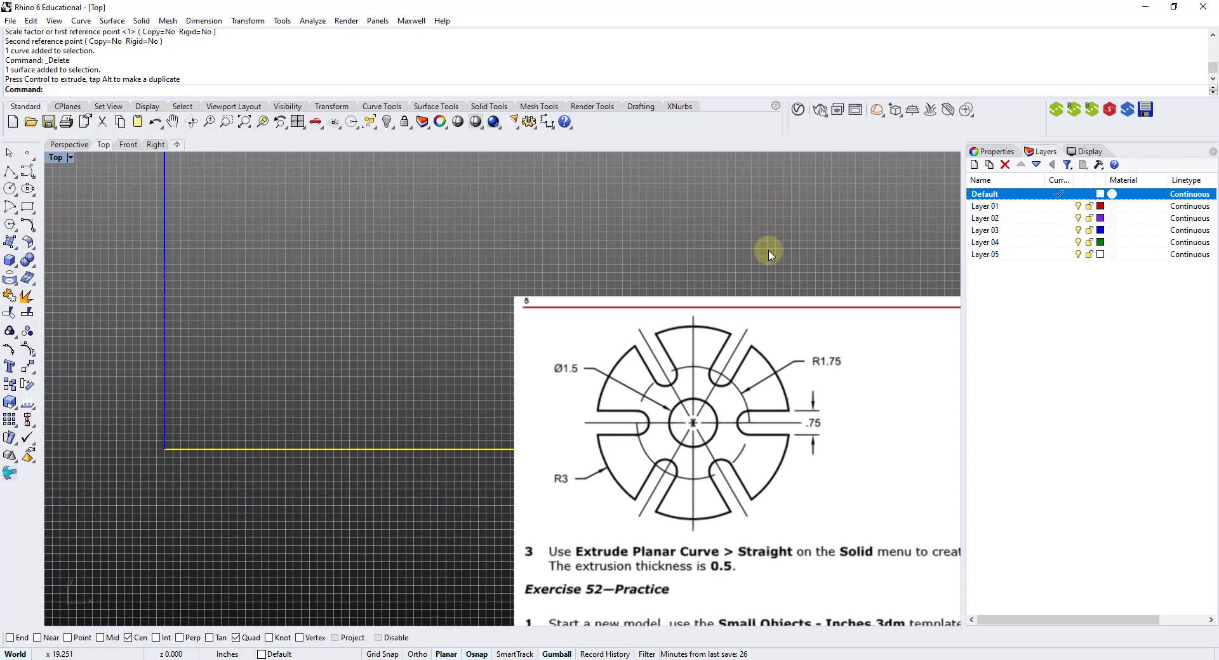
# Draw a circle with a radius of 3 inches centred at the origin in the Top view
pyautogui.scroll(3, 762, 375)
pyautogui.moveTo(754, 377); pyautogui.dragTo(721, 330, button='right')
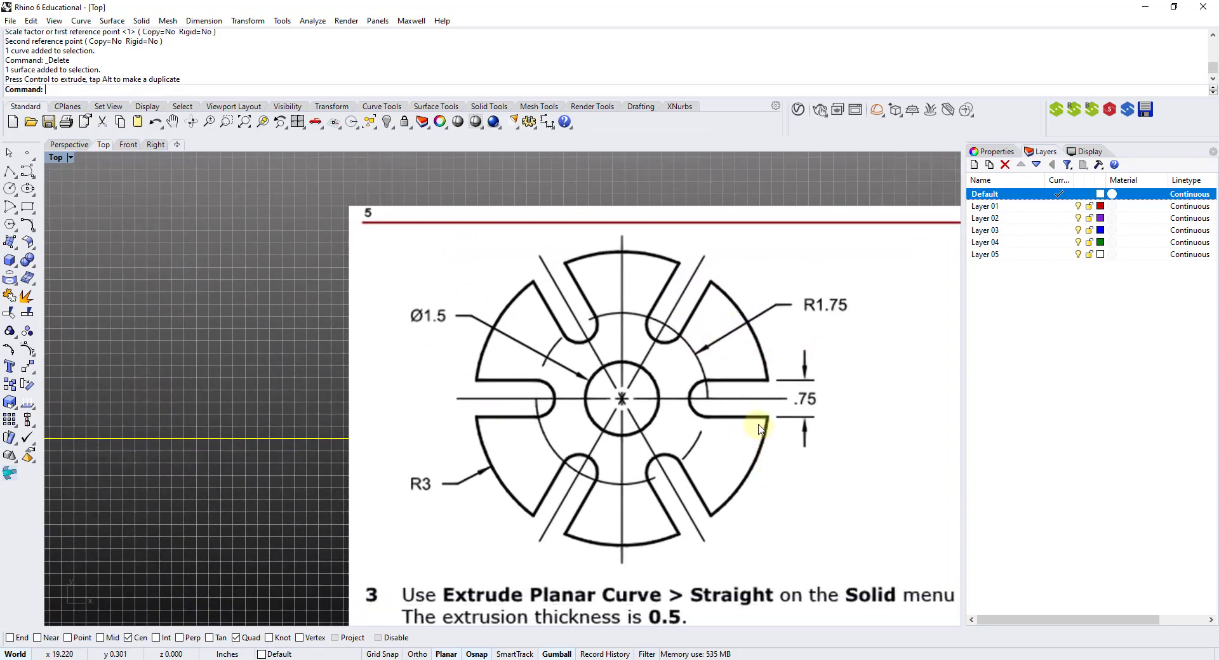
pyautogui.scroll(-5, 607, 413)
pyautogui.scroll(3, 667, 444)
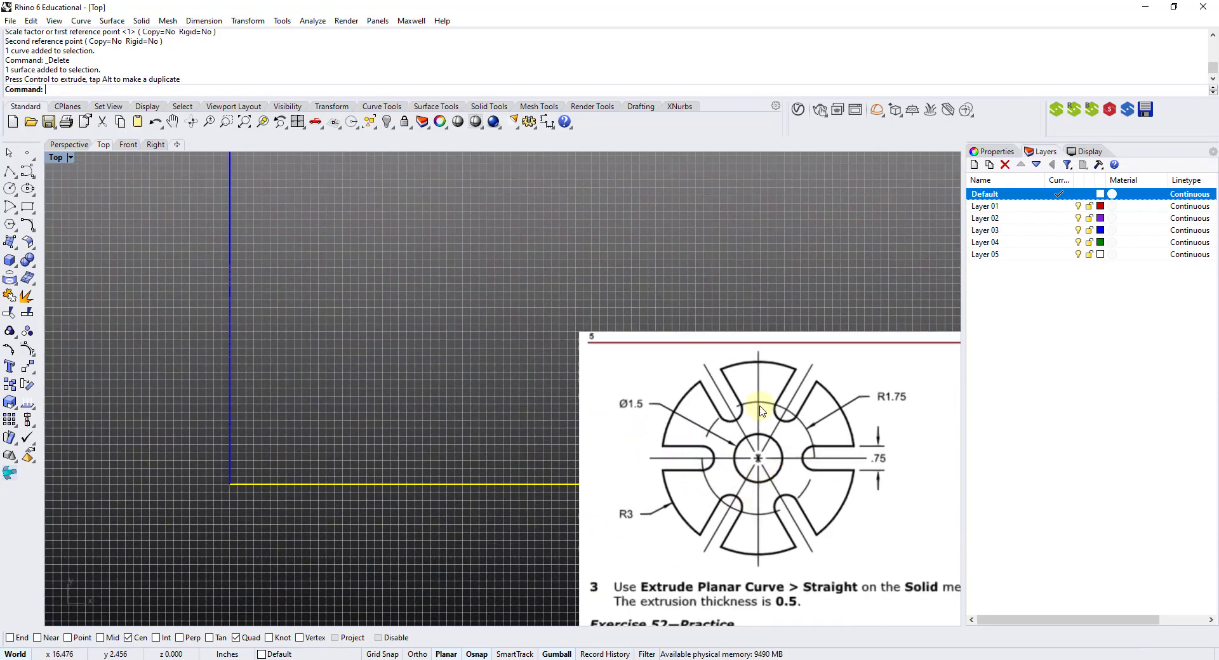
pyautogui.click(10, 190)
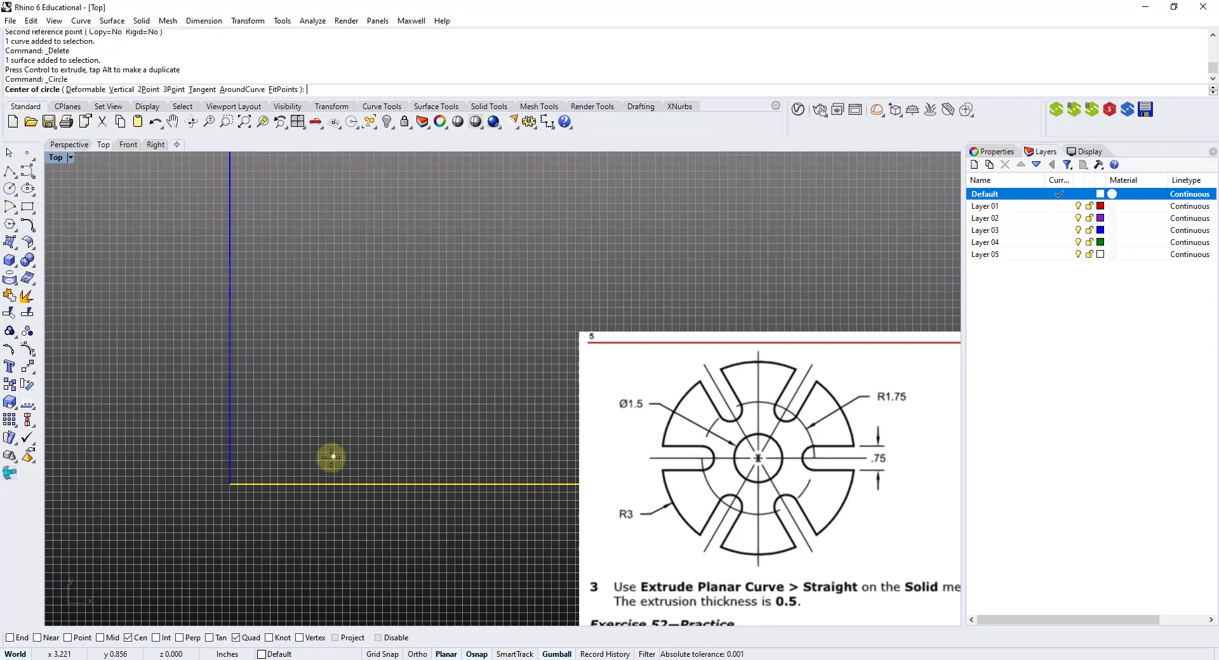
pyautogui.write('0')
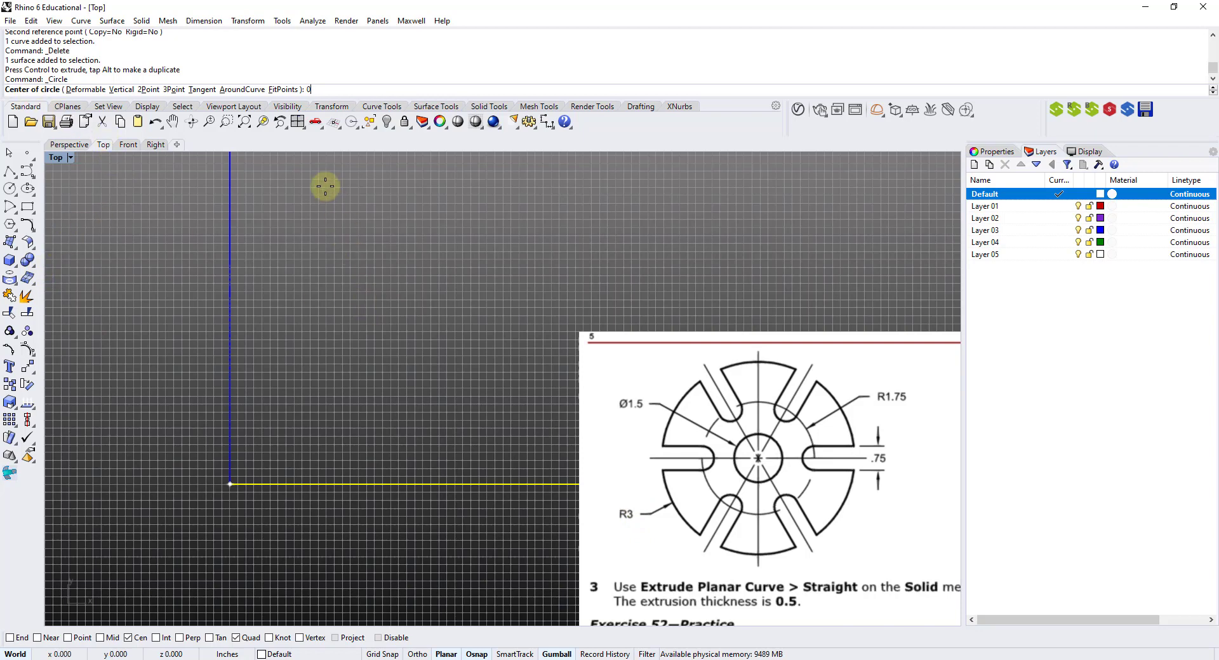
pyautogui.press('Return')
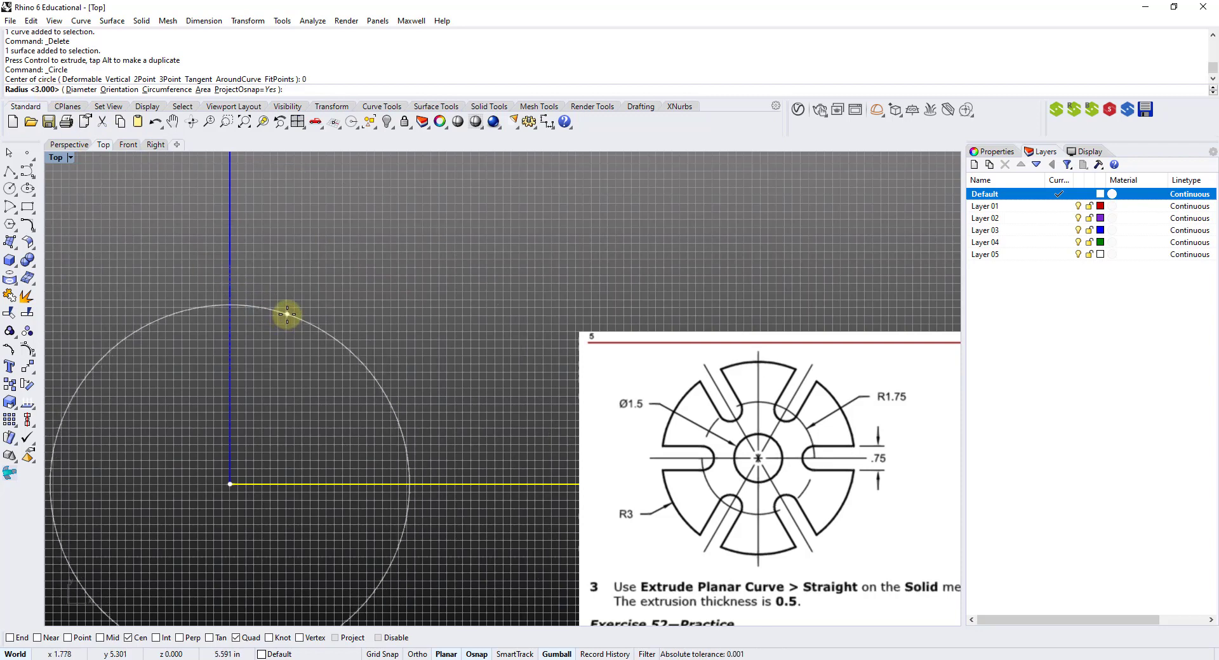
pyautogui.press('Return')
pyautogui.moveTo(285, 382); pyautogui.dragTo(314, 365, button='right')
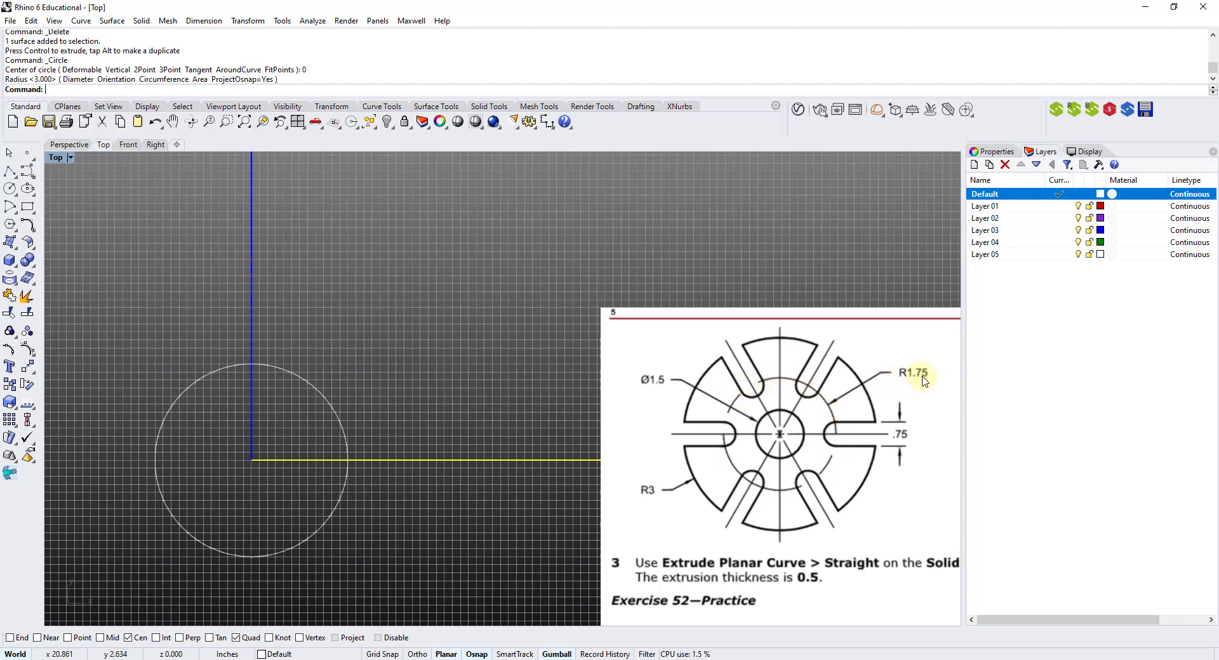
# Draw a concentric circle with a radius of 1.75 inches inside the first circle
pyautogui.click(9, 188)
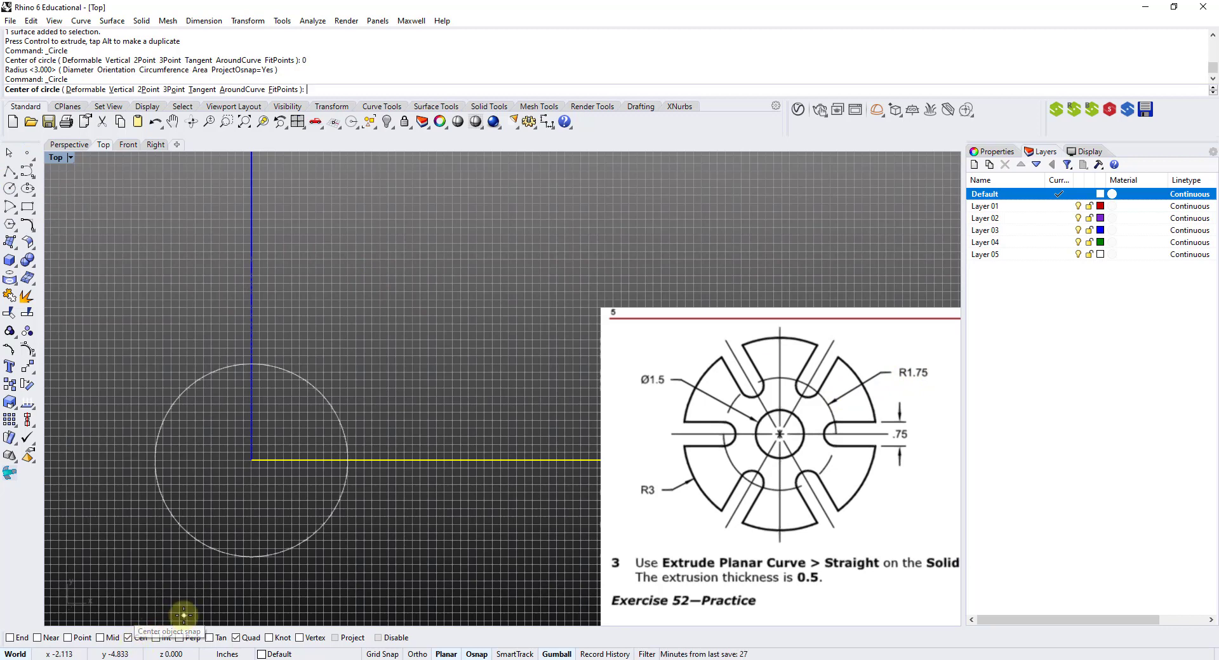
pyautogui.click(218, 559)
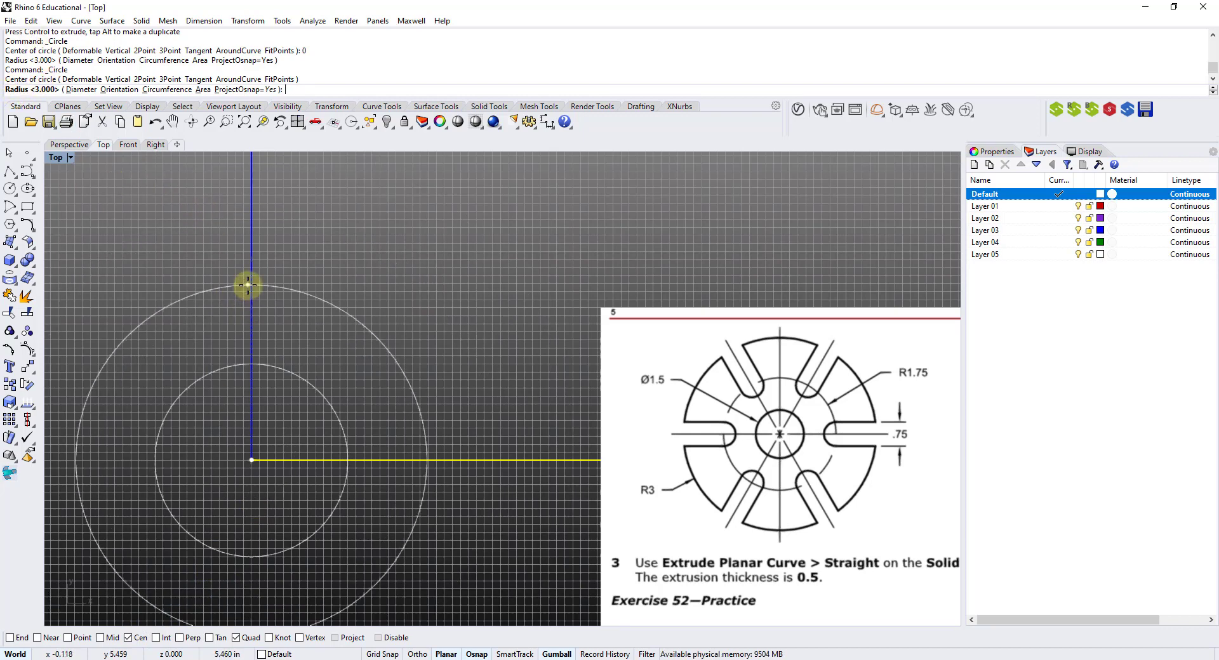
pyautogui.write('1.75')
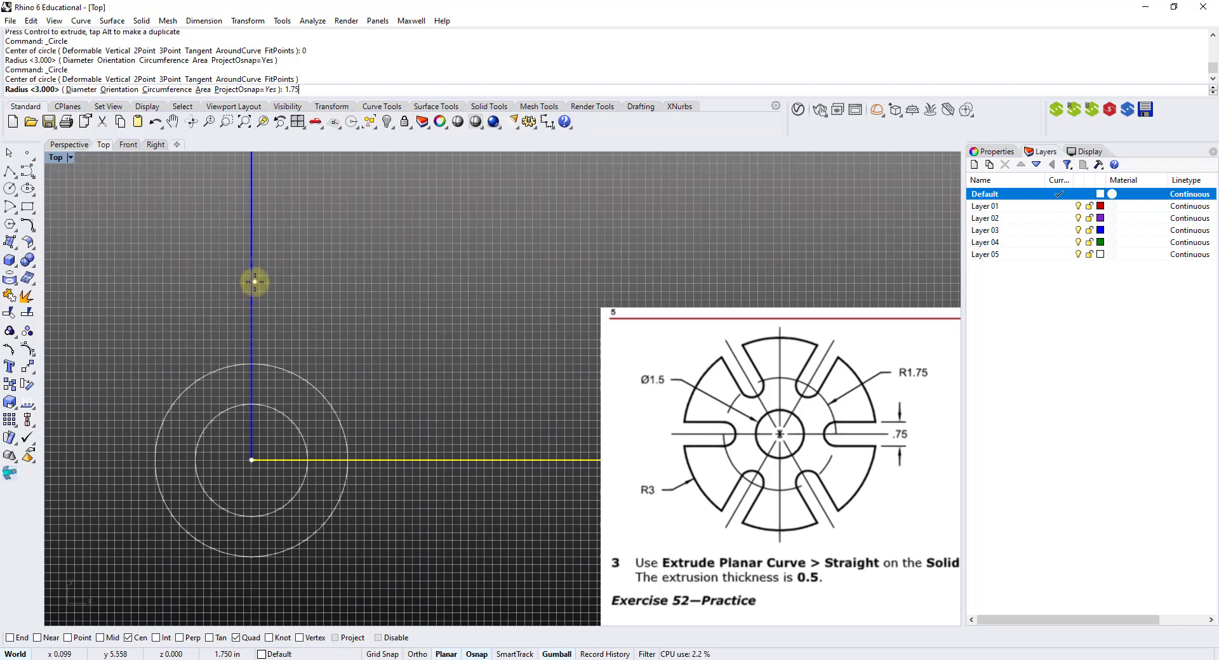
pyautogui.press('Return')
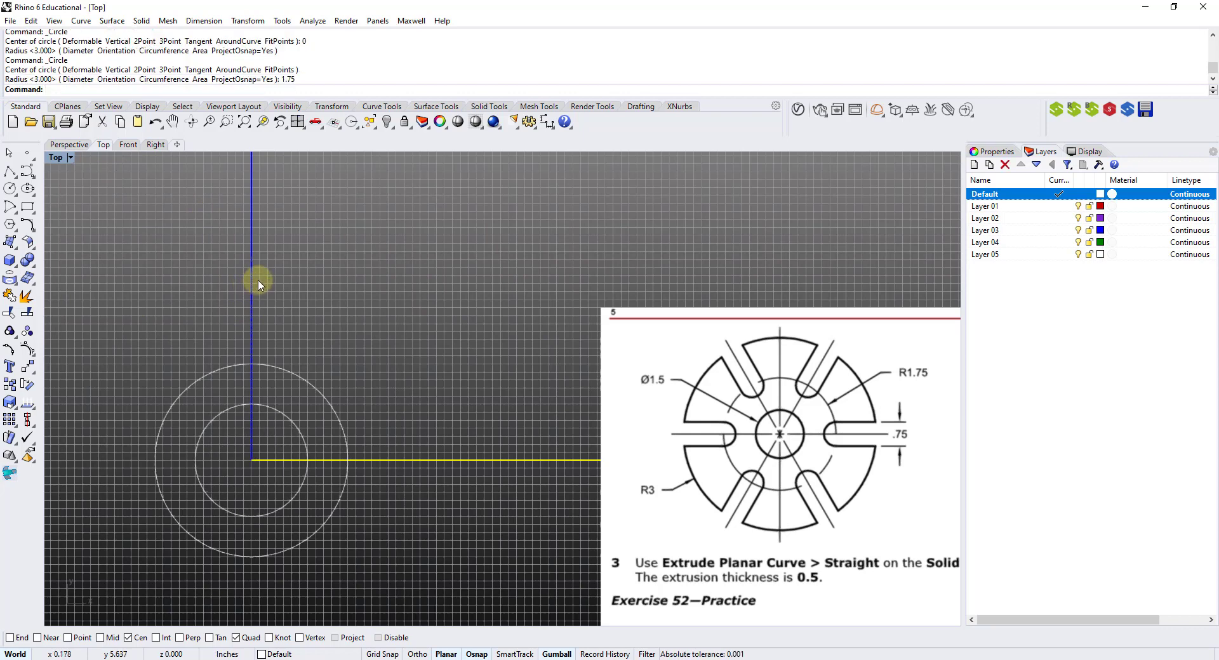
# Set the linetype of the 1.75-inch-radius circle to Dashed
pyautogui.click(269, 408)
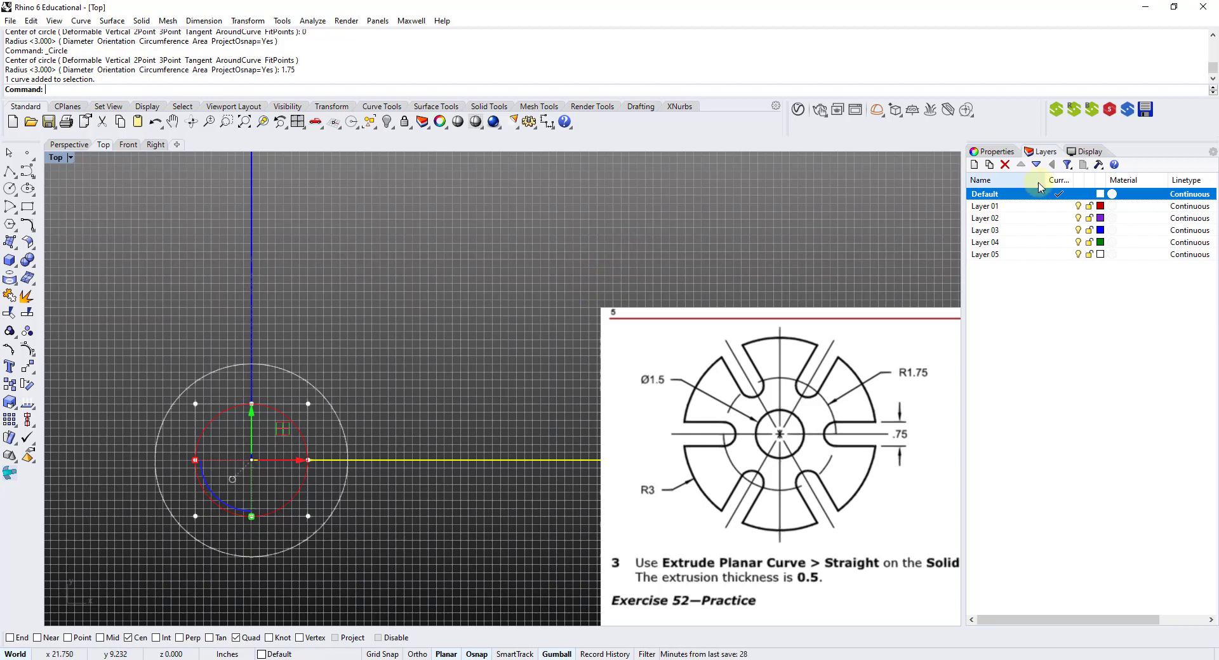
pyautogui.click(997, 152)
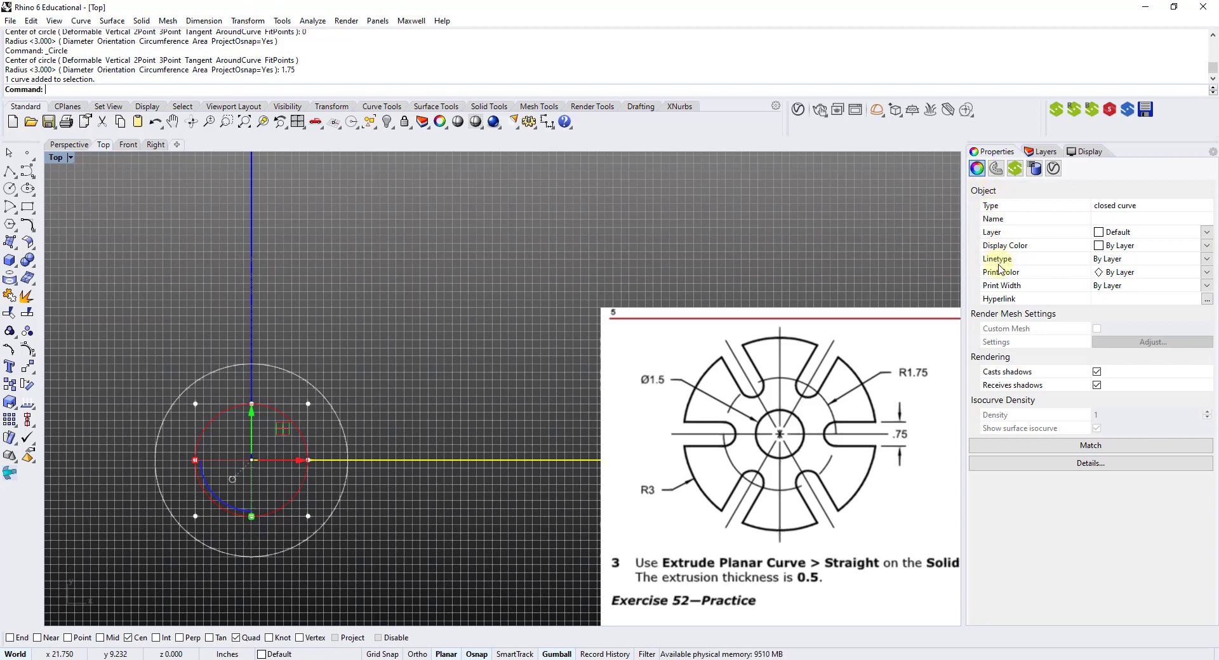
pyautogui.click(1107, 261)
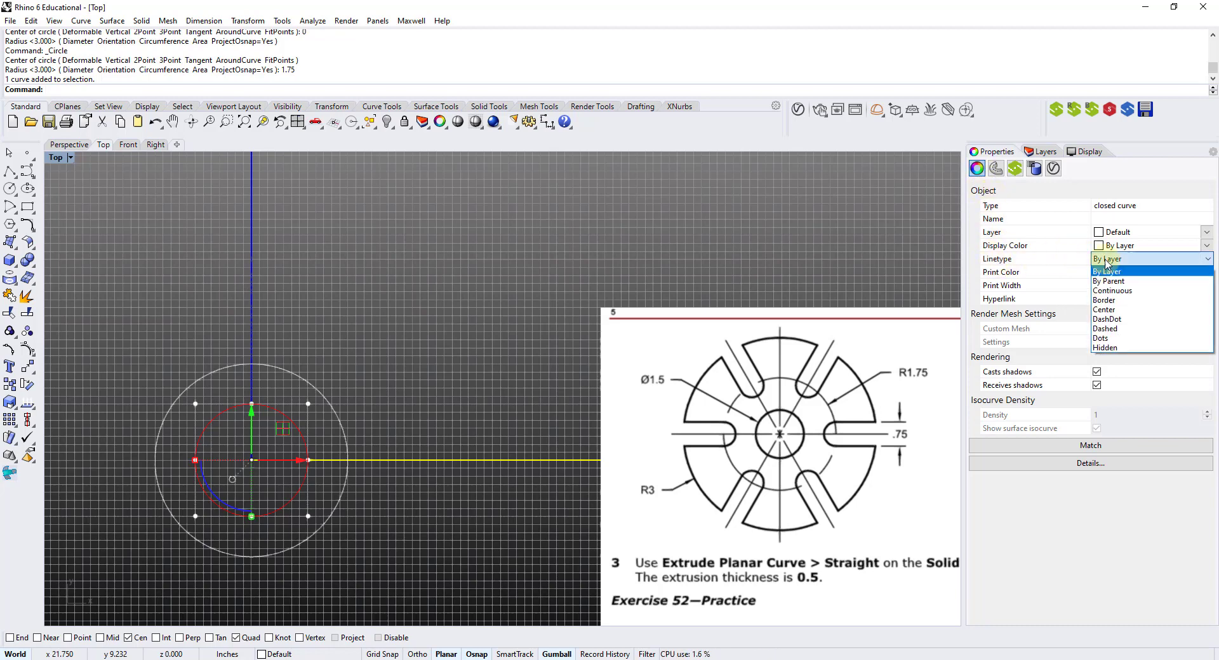
pyautogui.click(1112, 330)
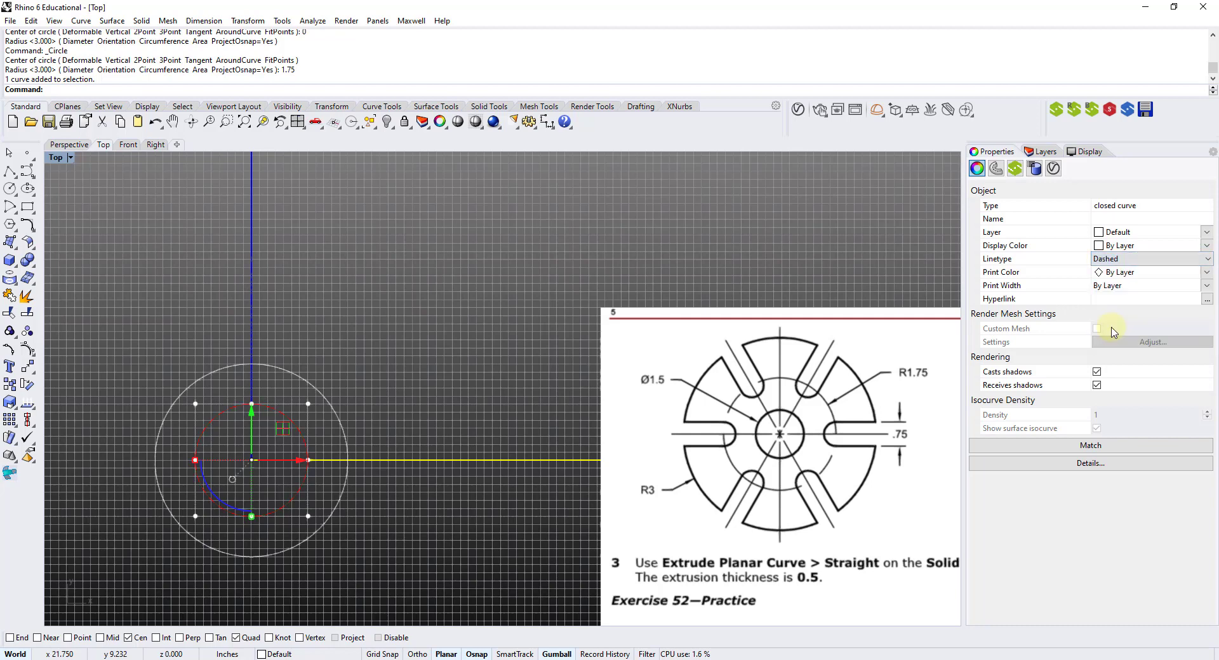
pyautogui.click(522, 223)
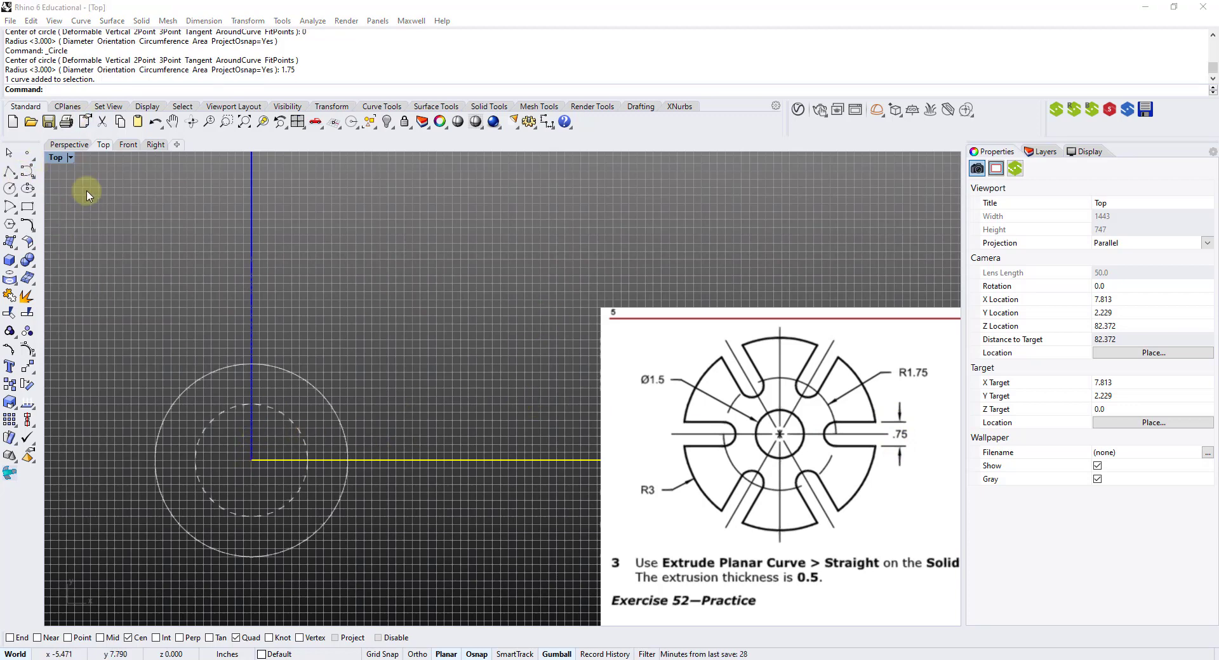
# Draw a horizontal both-sides line with its middle at the origin, extending about 4.2 inches each way past the outer circle
pyautogui.click(15, 181)
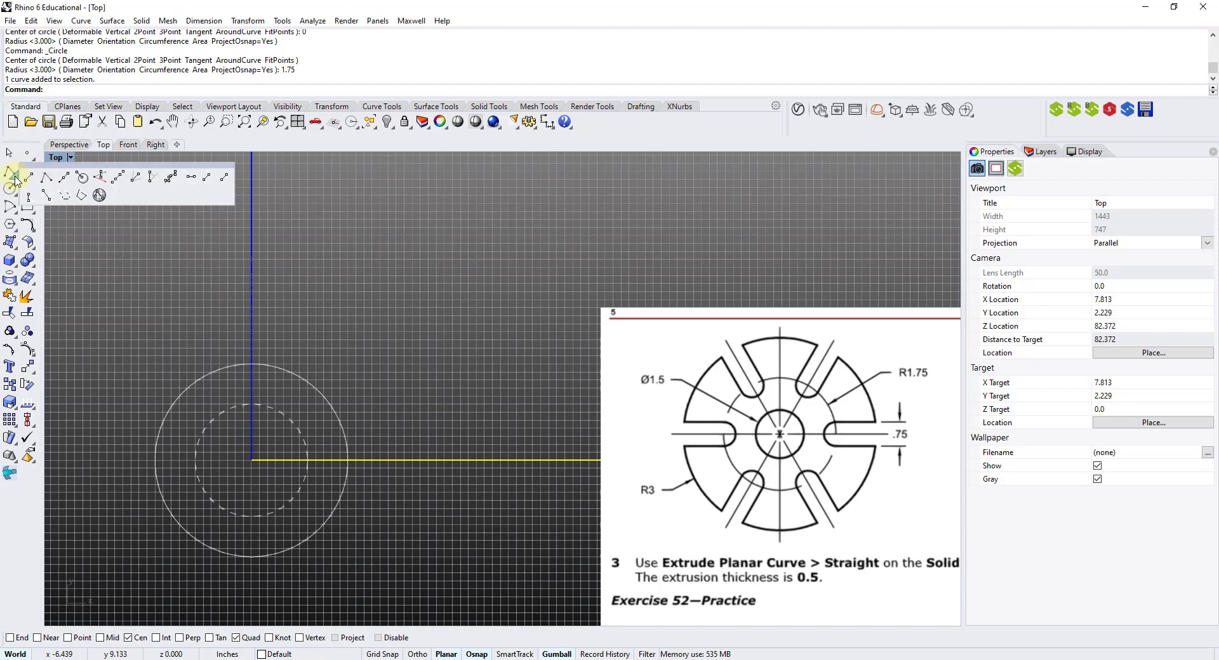
pyautogui.click(64, 178)
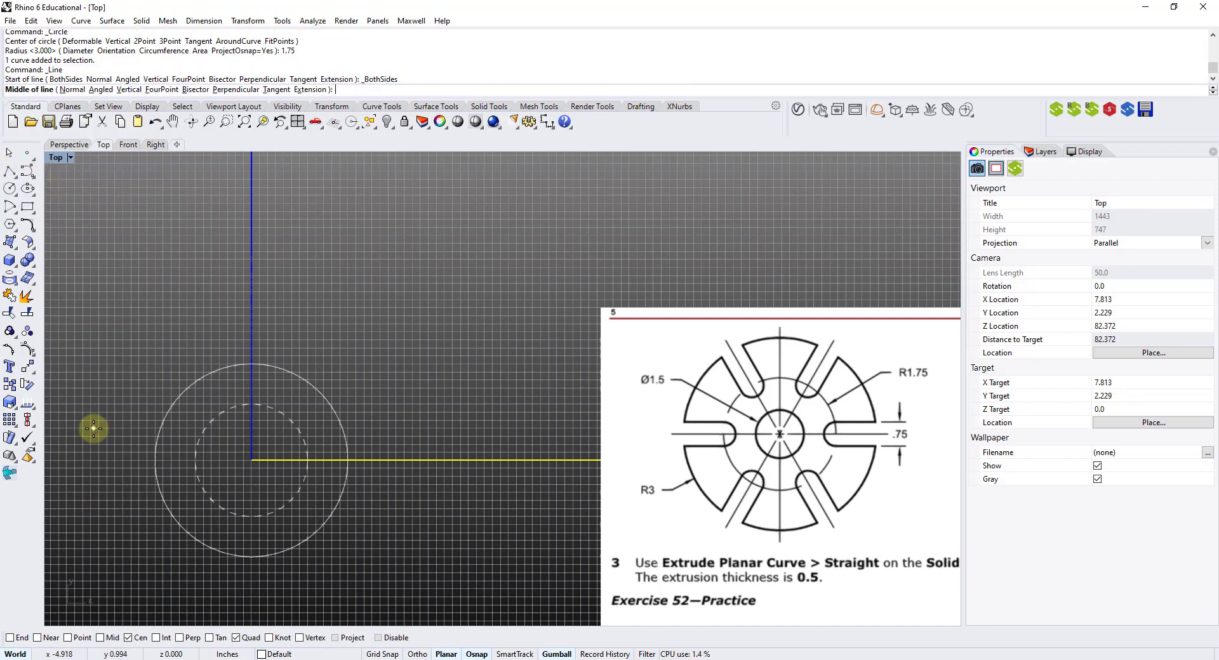
pyautogui.write('0')
pyautogui.press('Return')
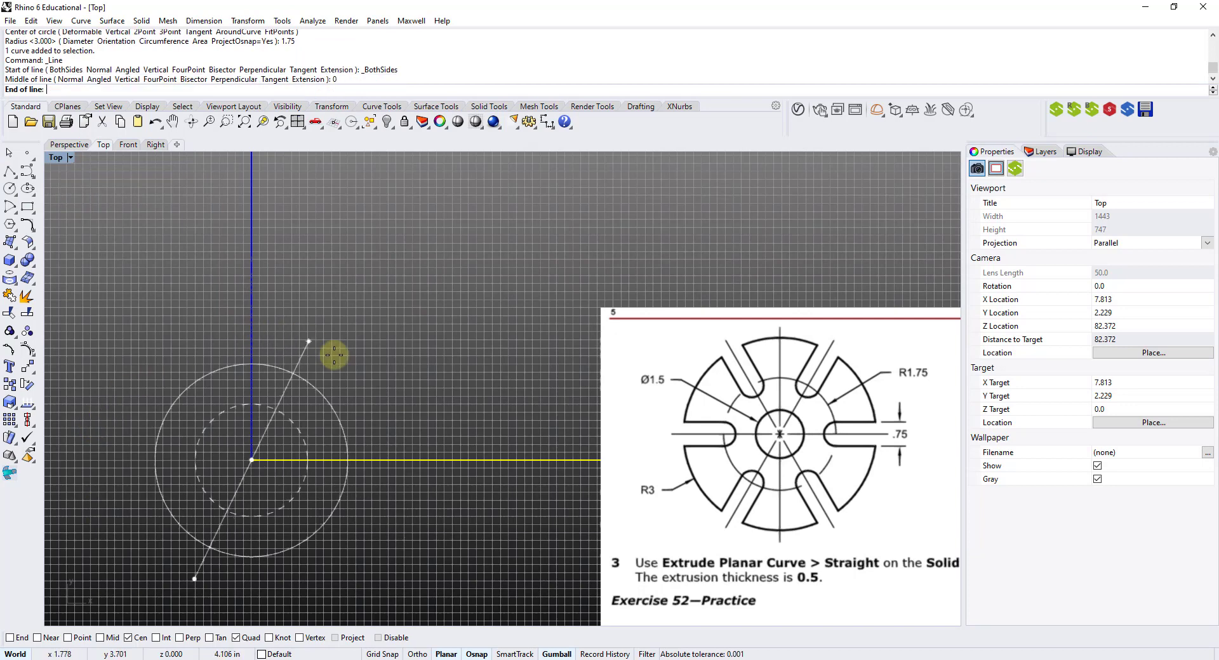
pyautogui.press('F8')
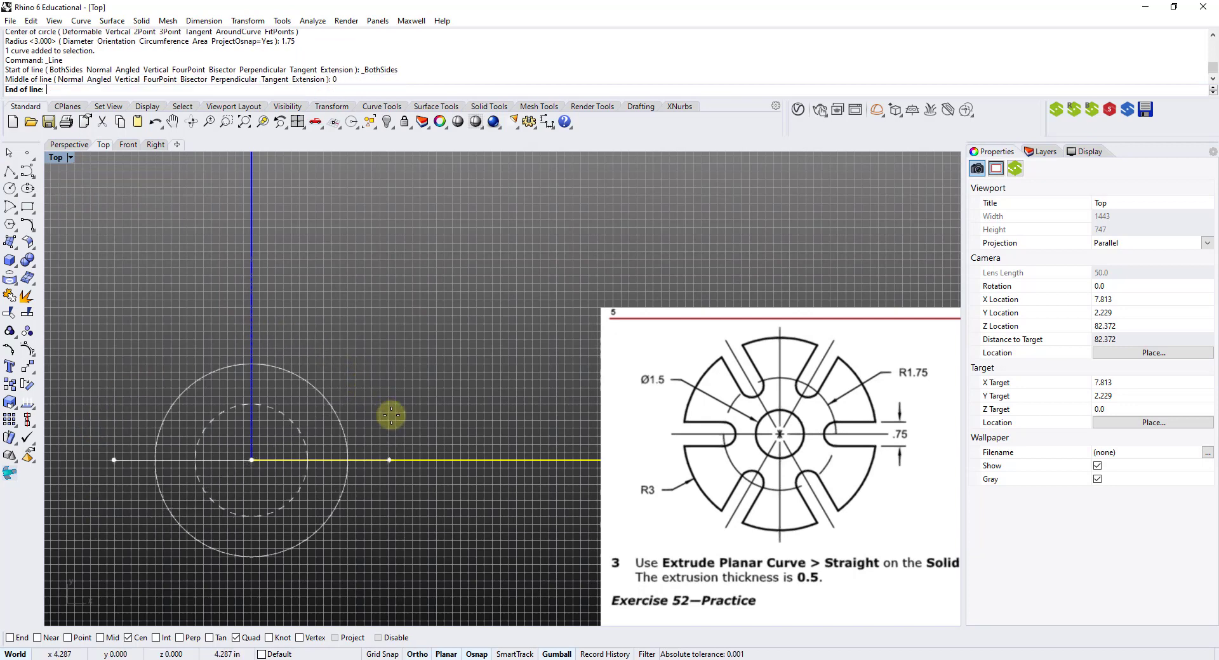
pyautogui.click(387, 458)
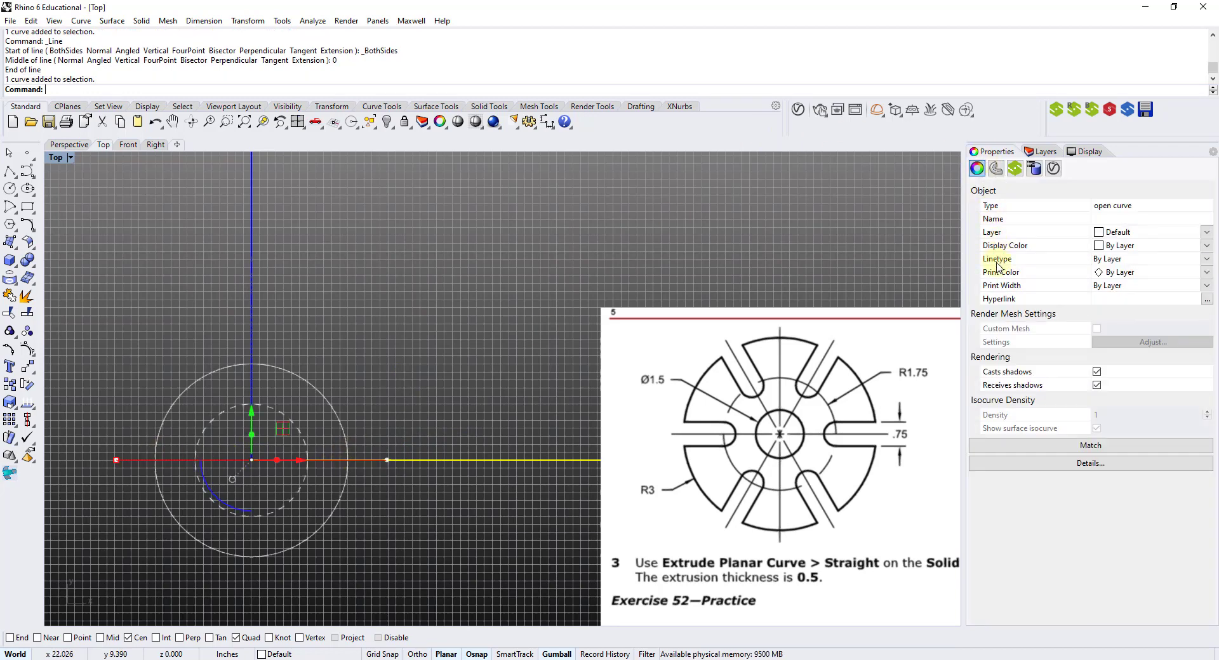
# Set the horizontal centreline's linetype to Dashed and hide the construction grid
pyautogui.click(1114, 261)
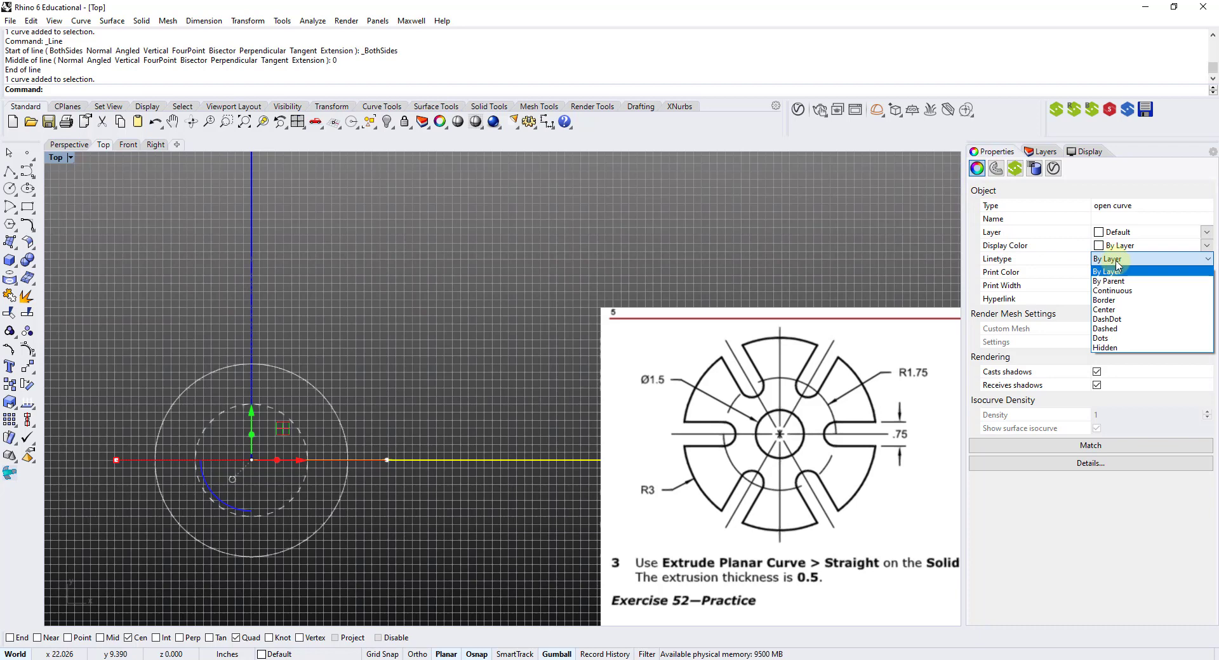
pyautogui.click(1108, 328)
pyautogui.click(492, 312)
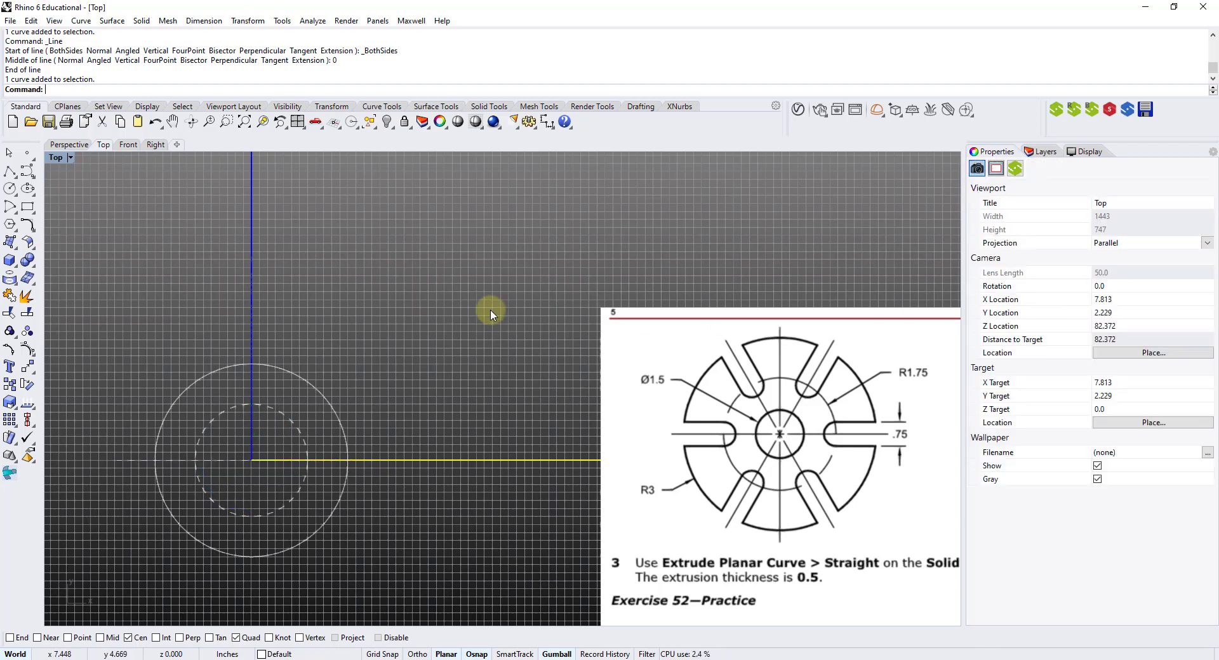
pyautogui.press('Escape')
pyautogui.press('F7')
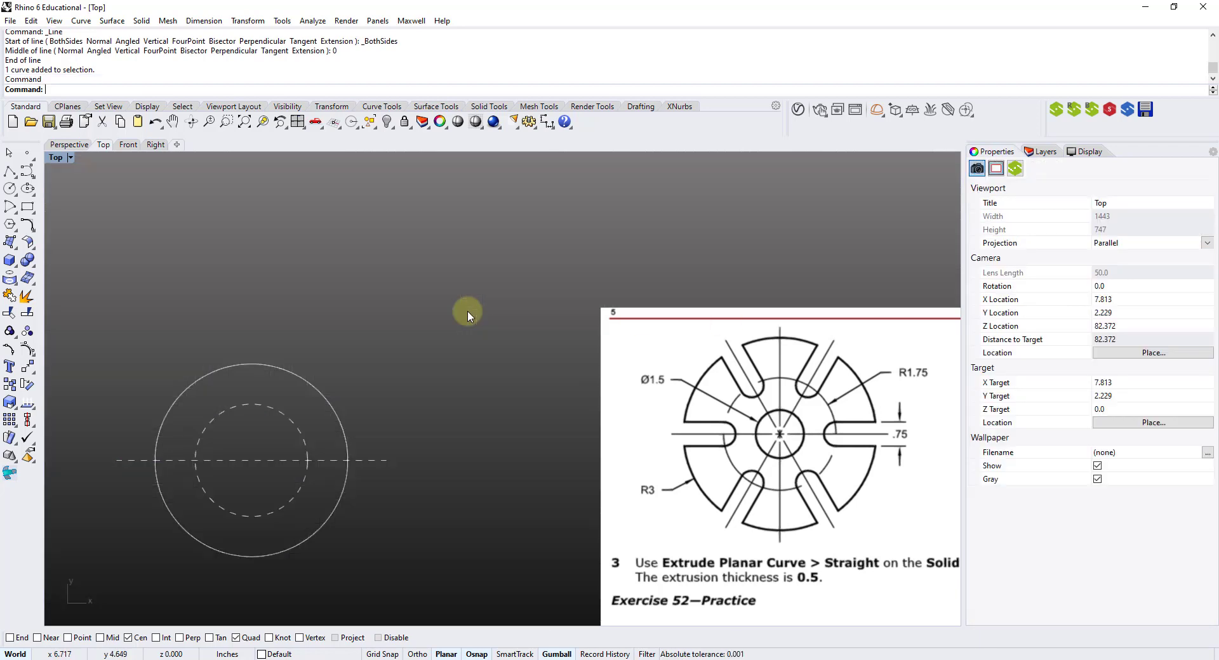
# Draw a vertical both-sides line with its middle at the origin, extending about 4.2 inches each way past the outer circle
pyautogui.click(10, 172)
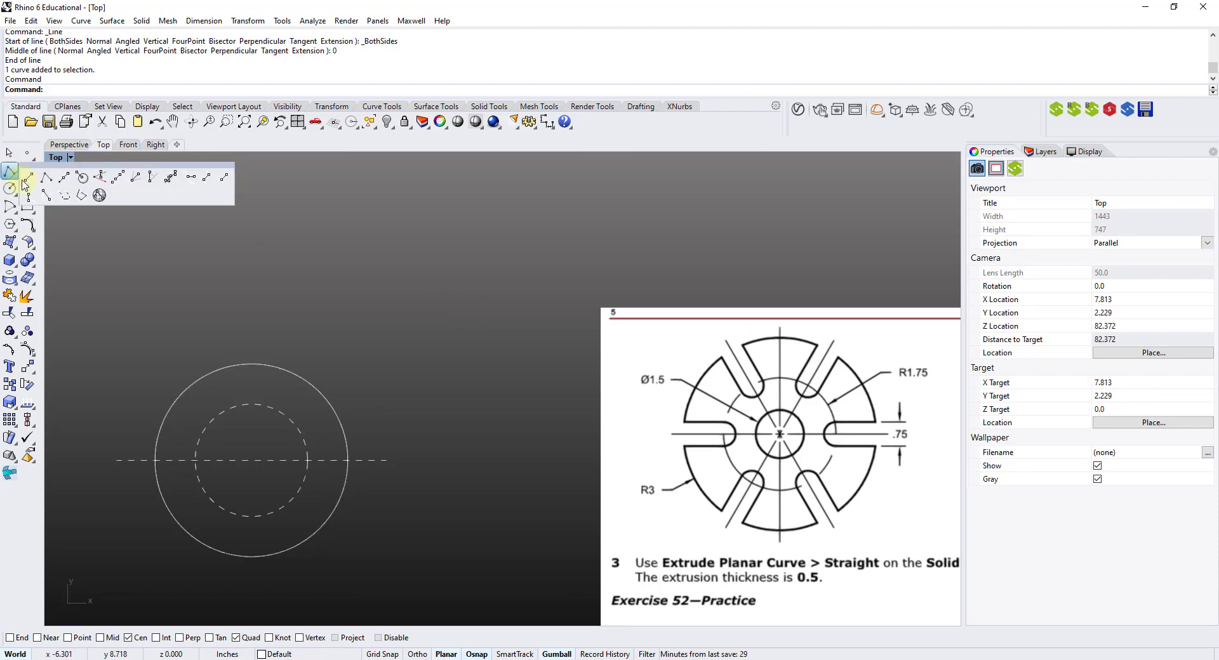
pyautogui.click(62, 180)
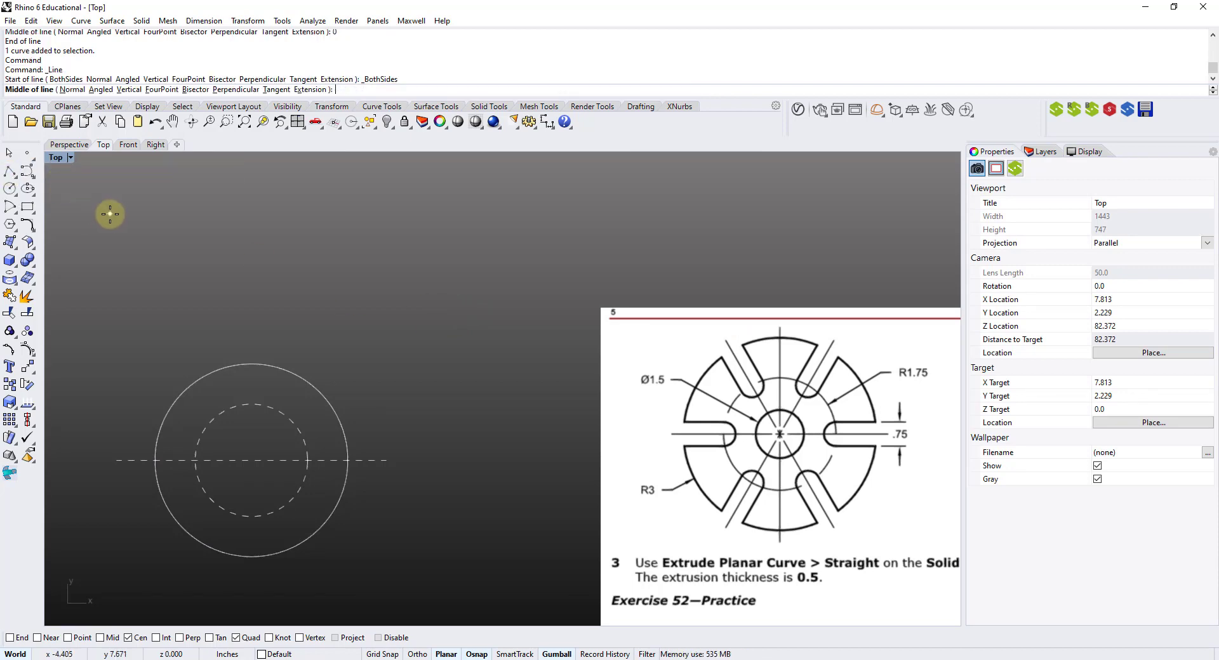
pyautogui.press('Return')
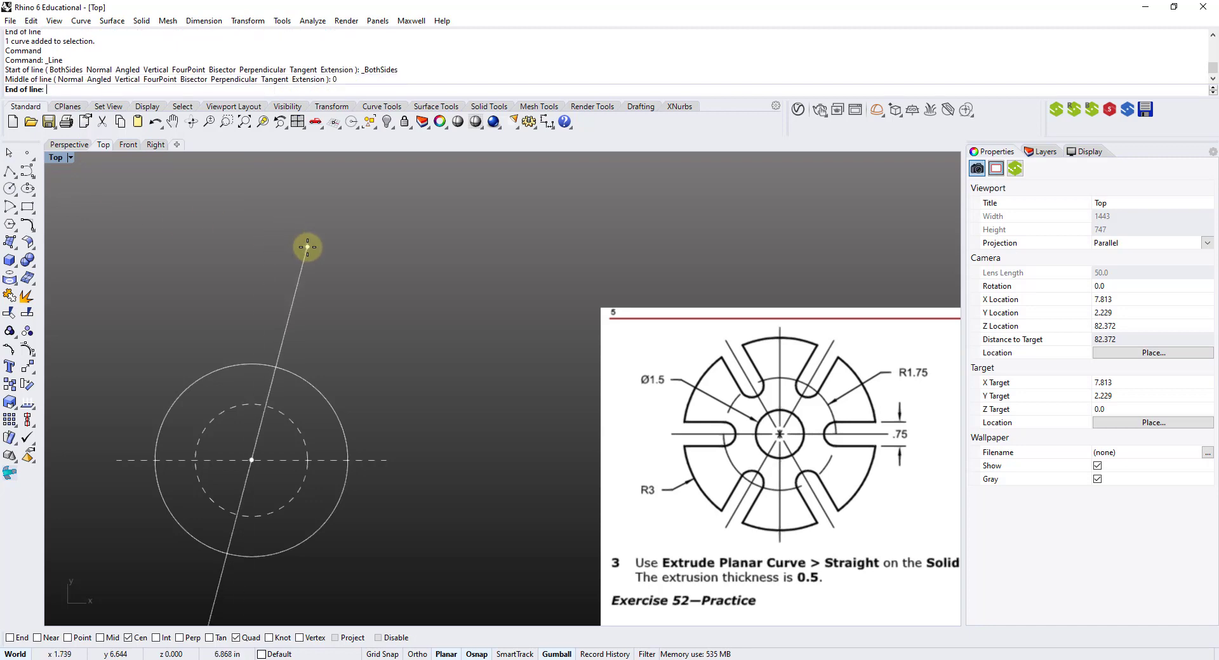
pyautogui.press('F8')
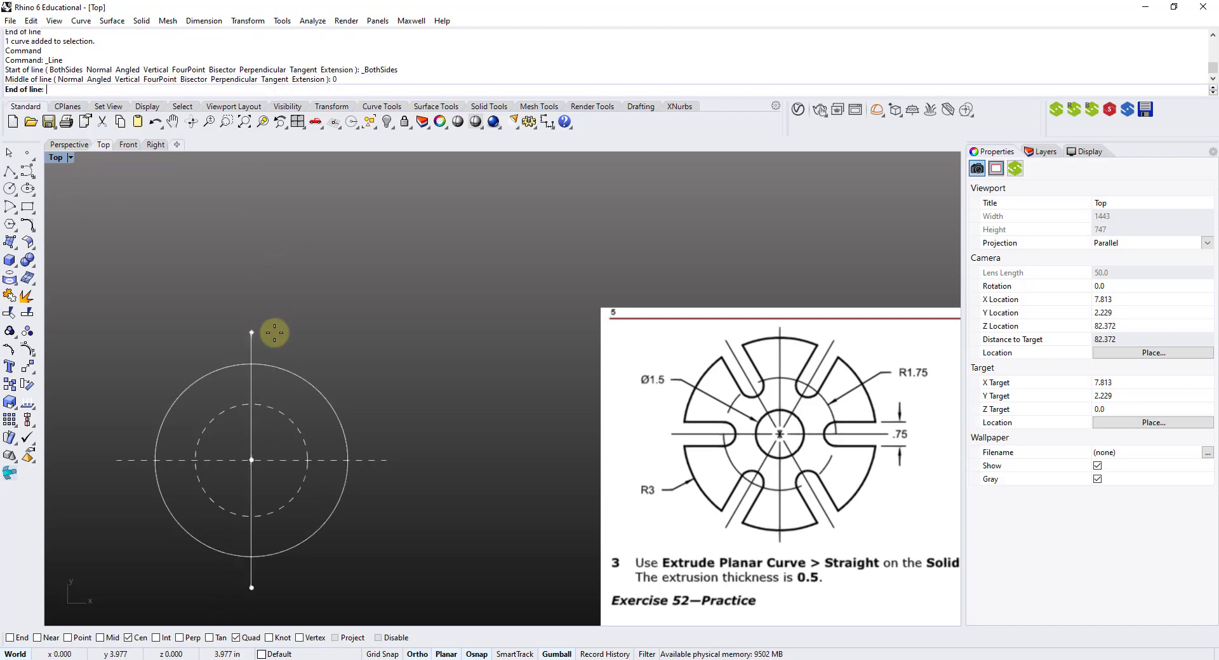
pyautogui.keyDown('shift'); pyautogui.click(274, 328); pyautogui.keyUp('shift')
# Set the vertical centreline's linetype to Dashed
pyautogui.click(250, 347)
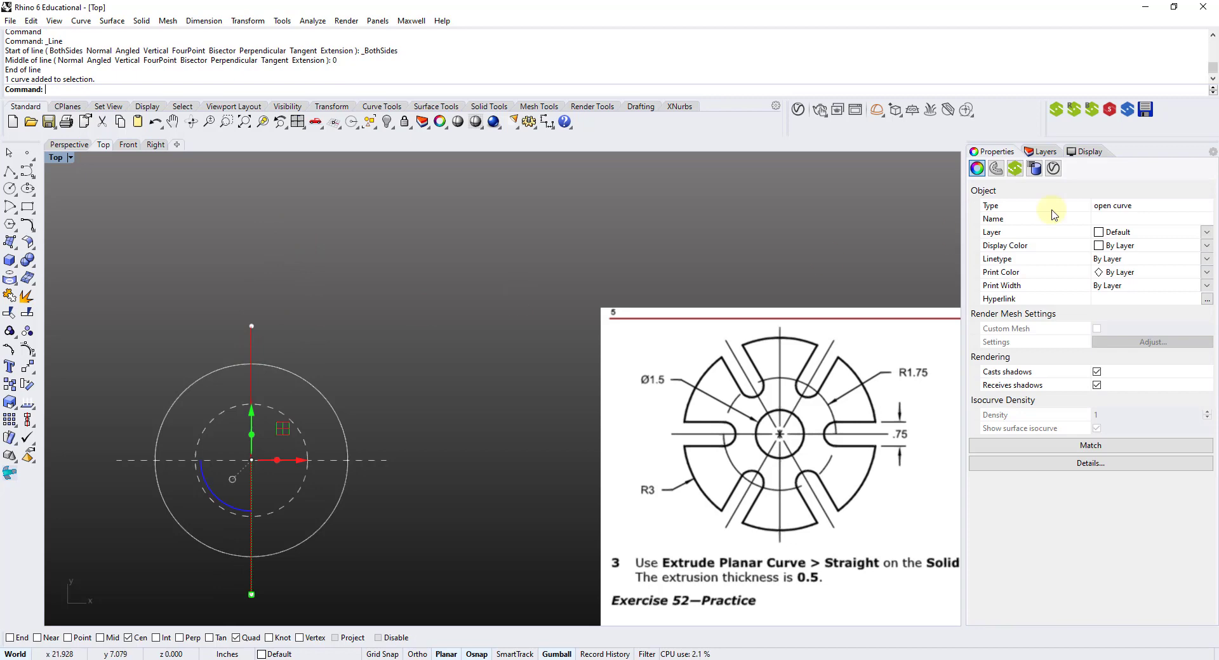
pyautogui.click(1103, 264)
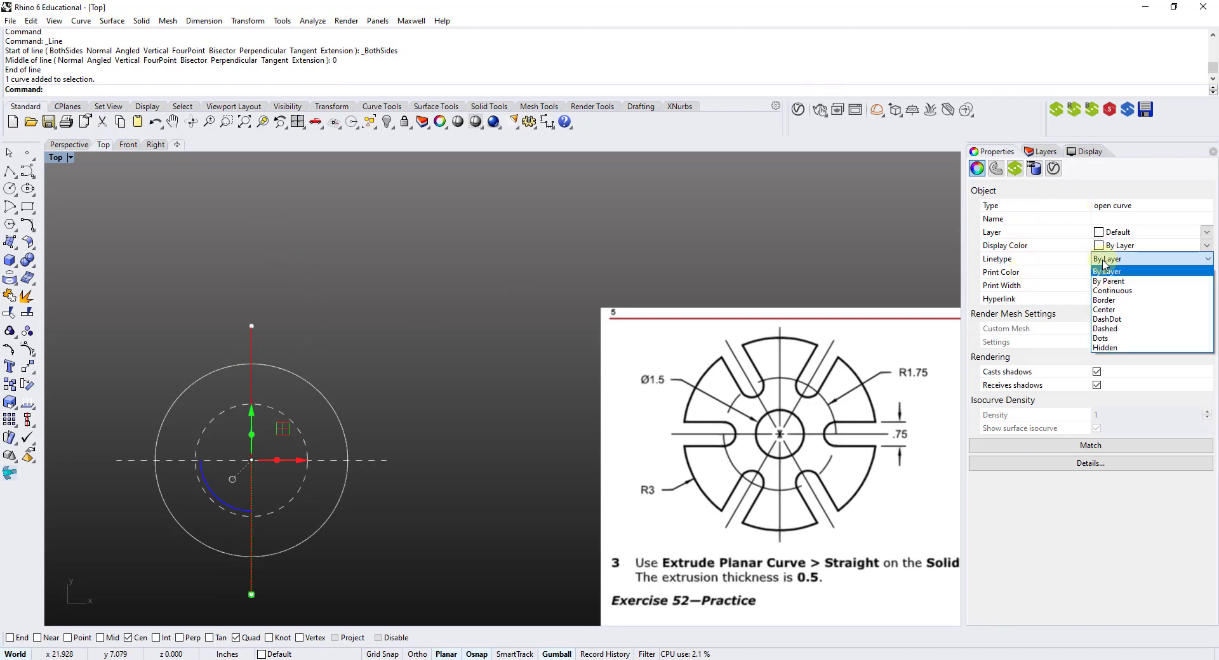
pyautogui.click(1118, 326)
pyautogui.click(619, 253)
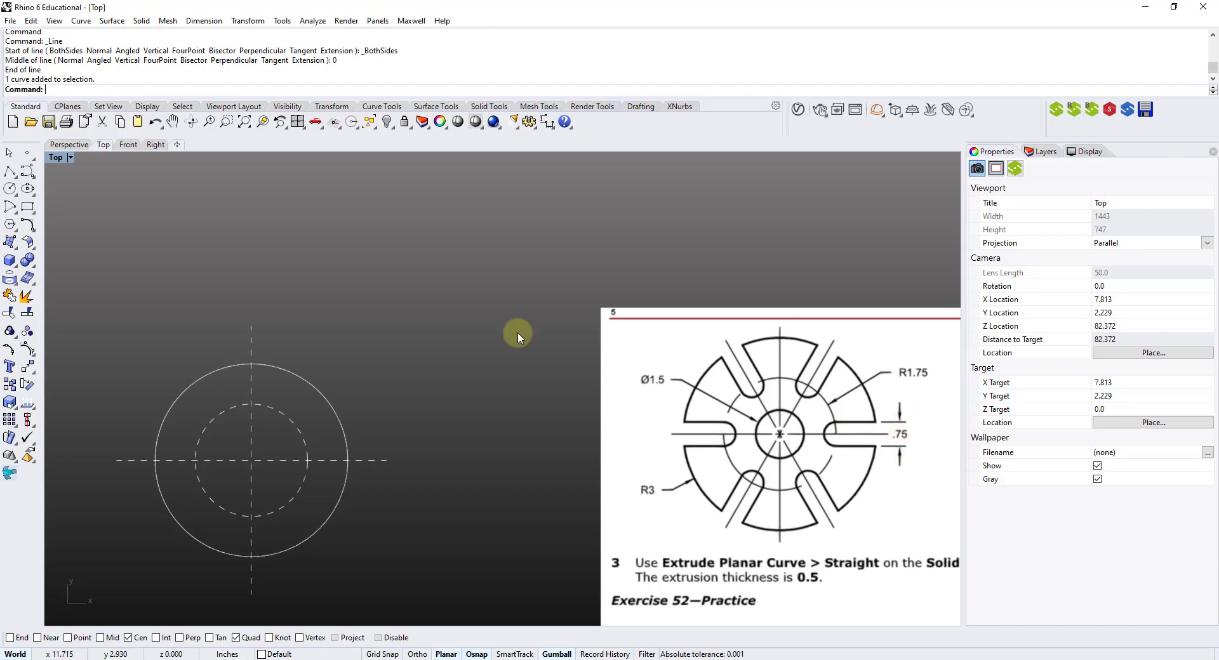
# Draw a 0.75-inch diameter circle centred where the dashed circle meets the horizontal centreline on the +X side, using only the intersection snap
pyautogui.click(12, 189)
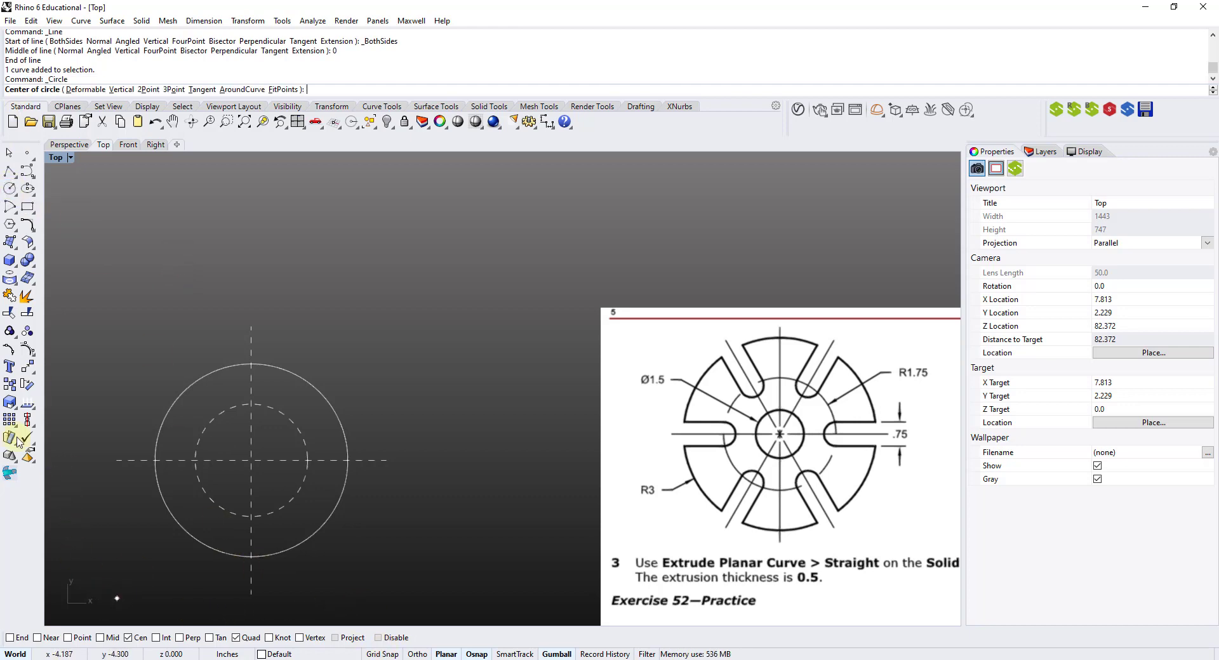
pyautogui.click(141, 637)
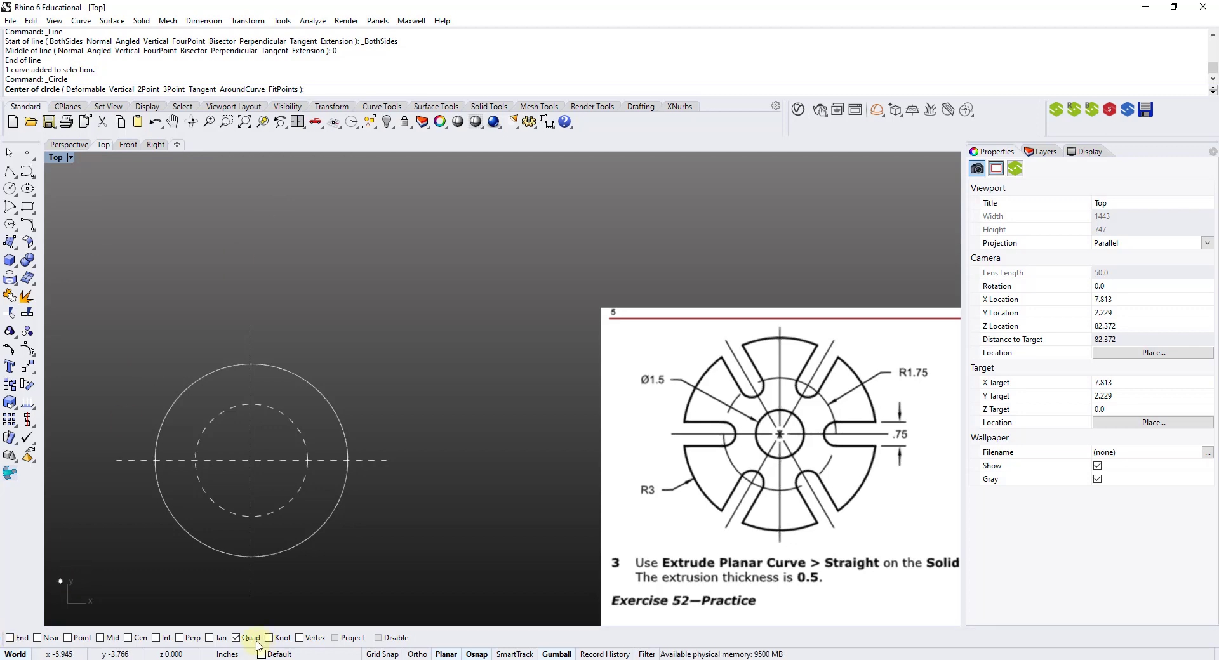
pyautogui.click(253, 638)
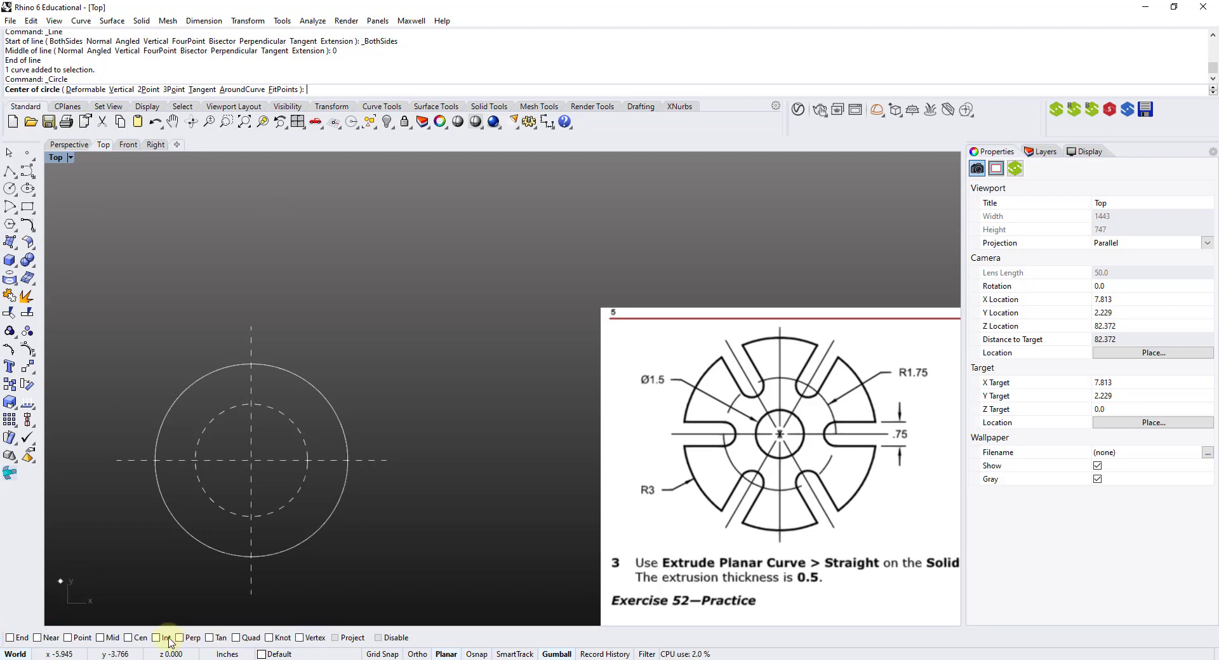
pyautogui.click(170, 638)
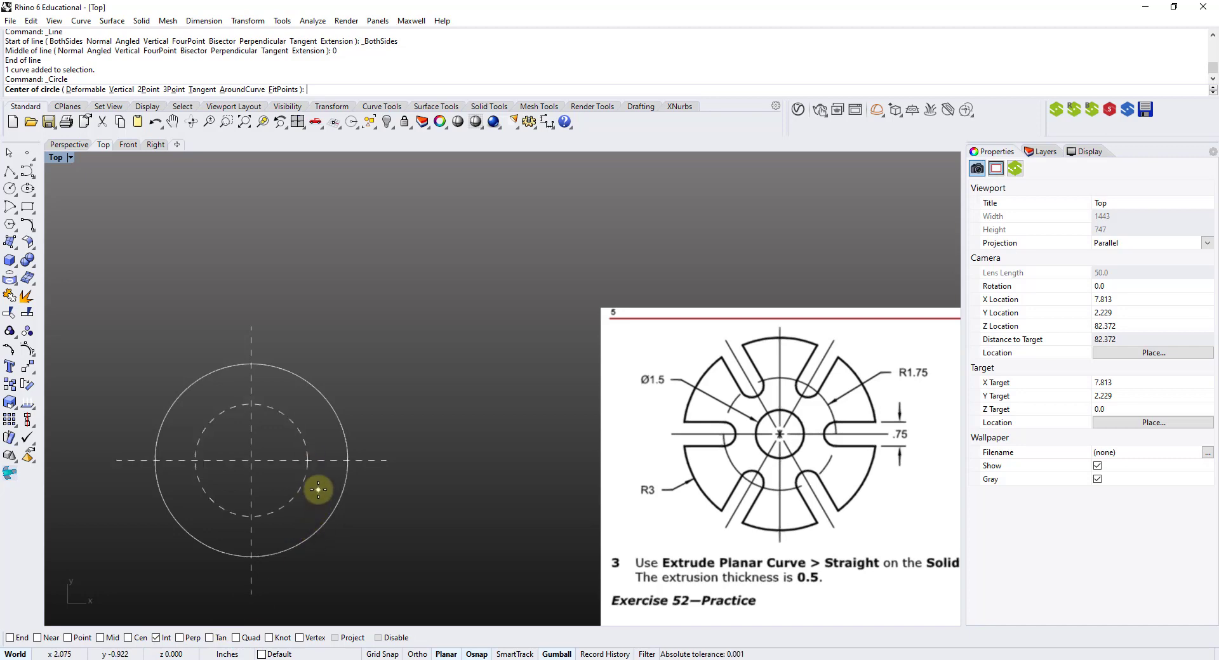
pyautogui.click(308, 459)
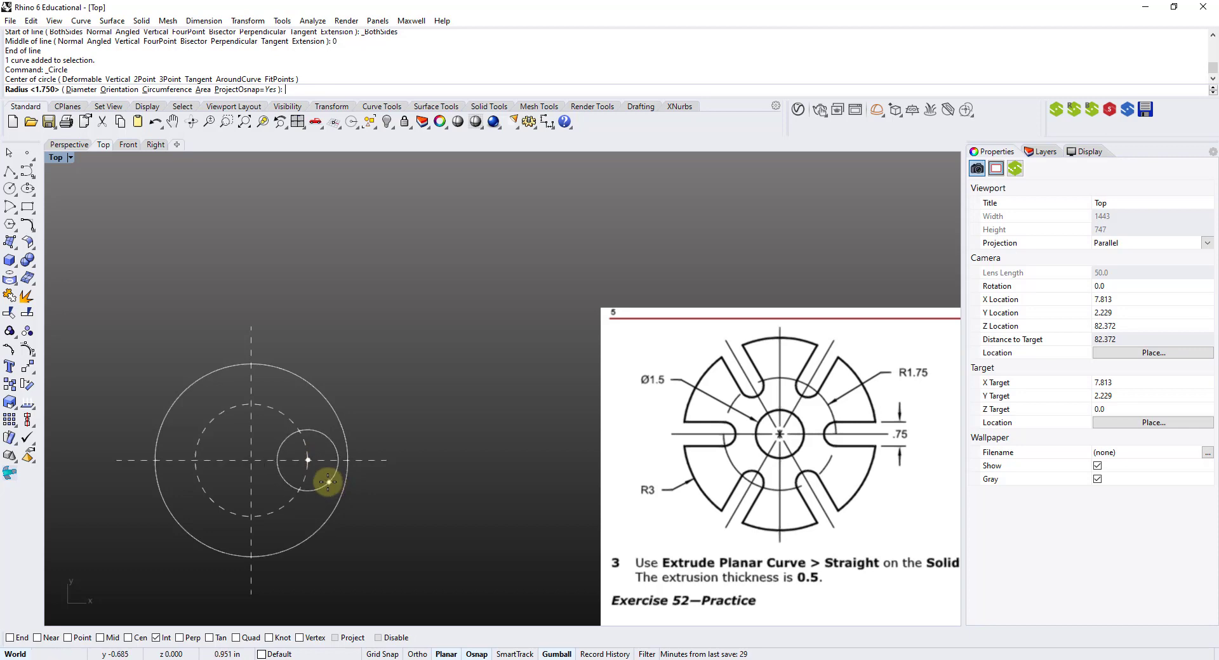
pyautogui.scroll(4, 321, 479)
pyautogui.scroll(-4, 320, 477)
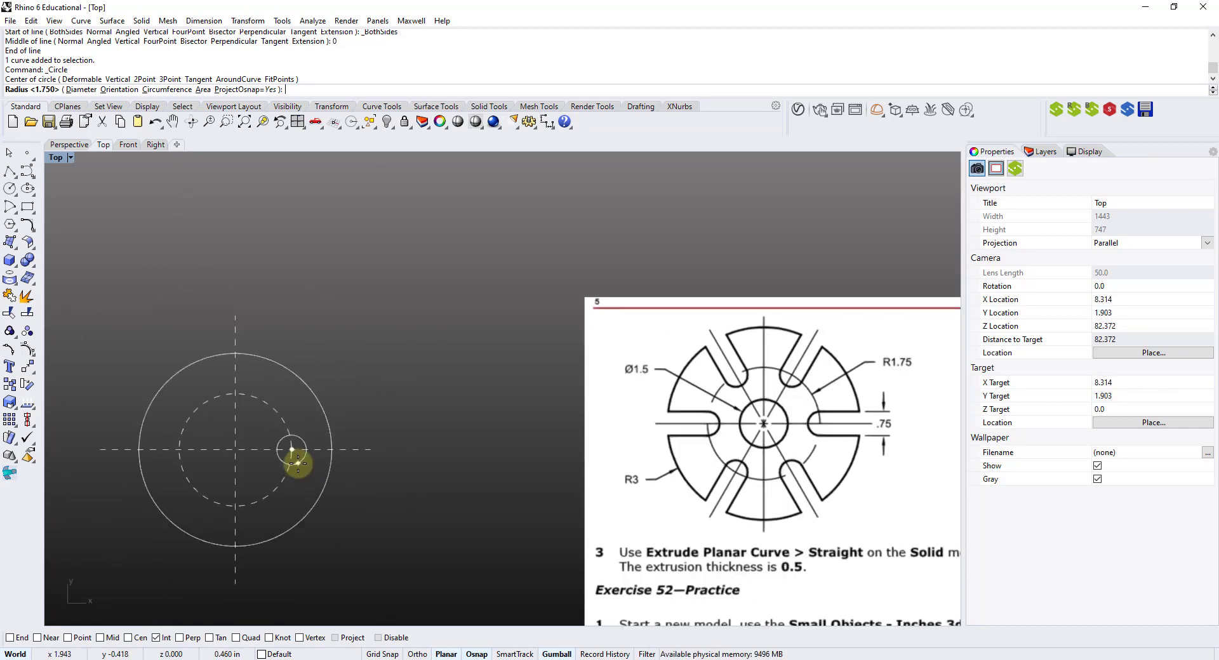
pyautogui.scroll(2, 292, 451)
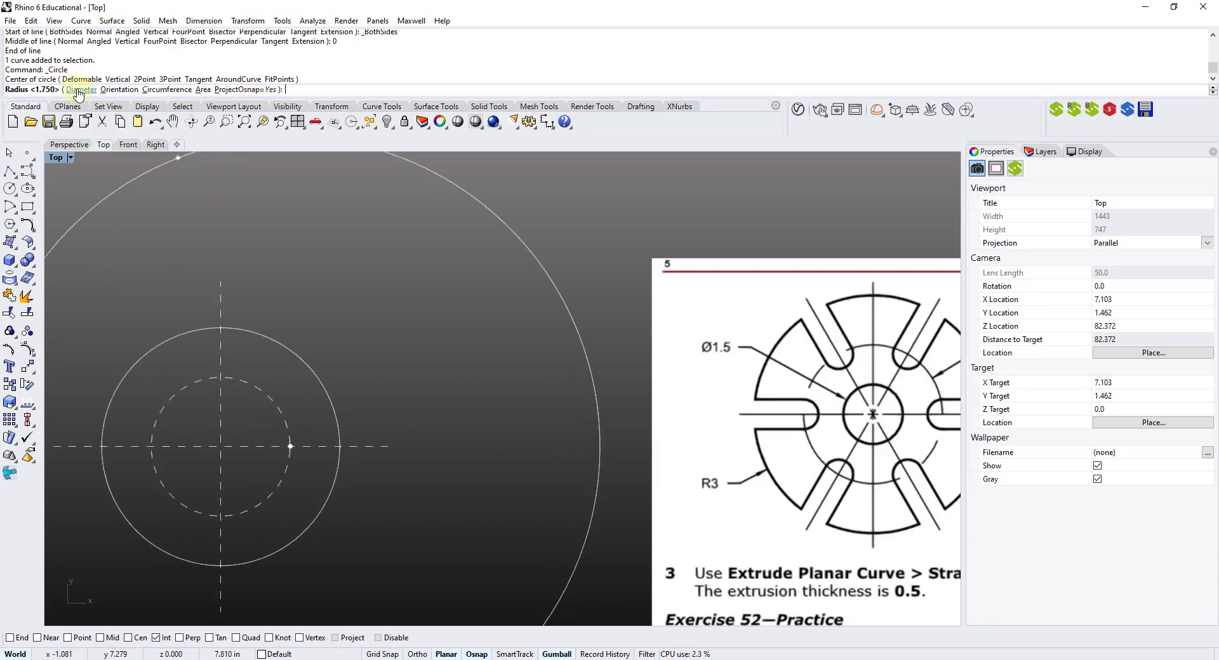
pyautogui.click(78, 94)
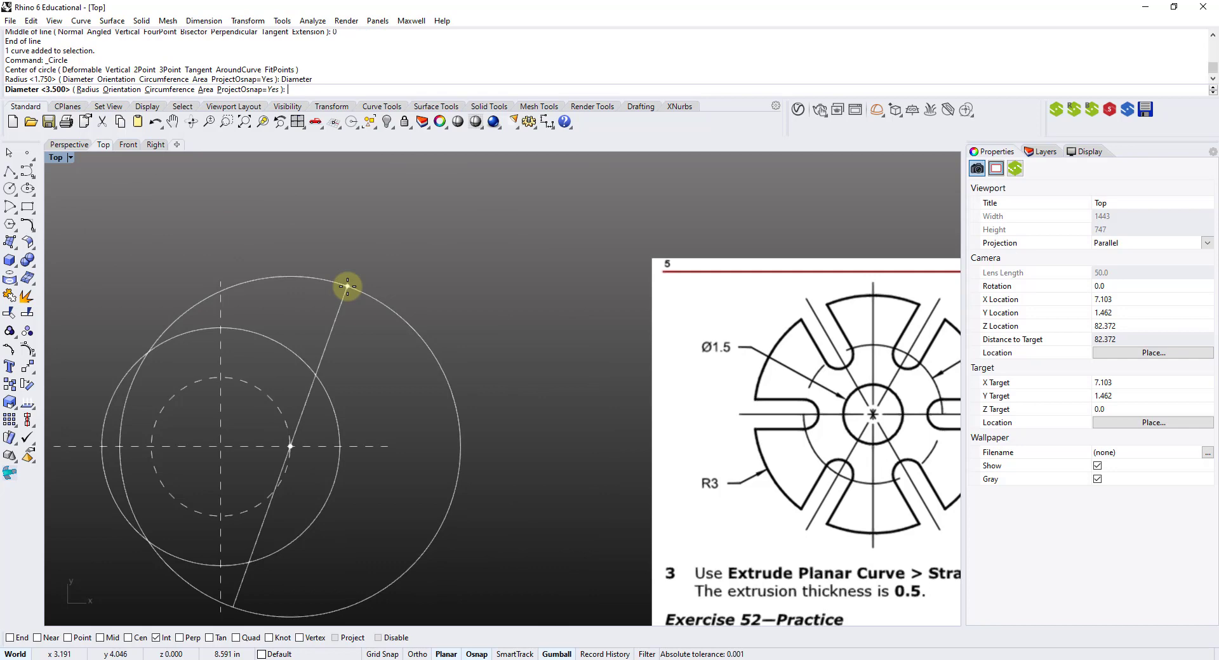
pyautogui.write('.75')
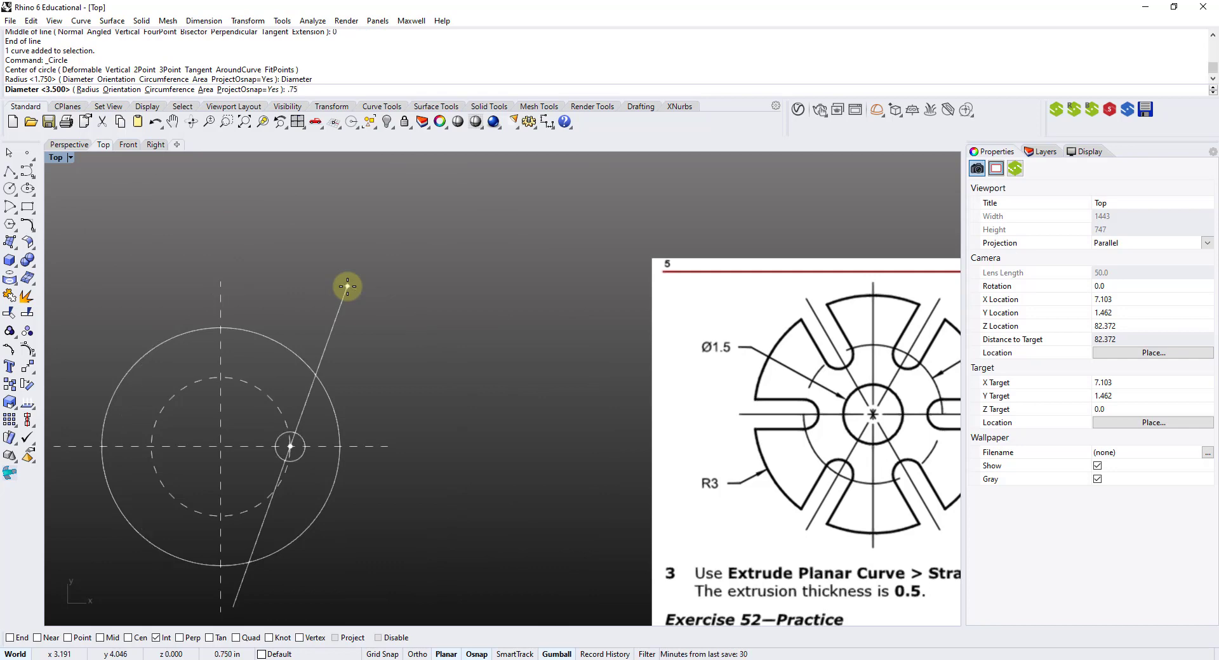
pyautogui.press('Return')
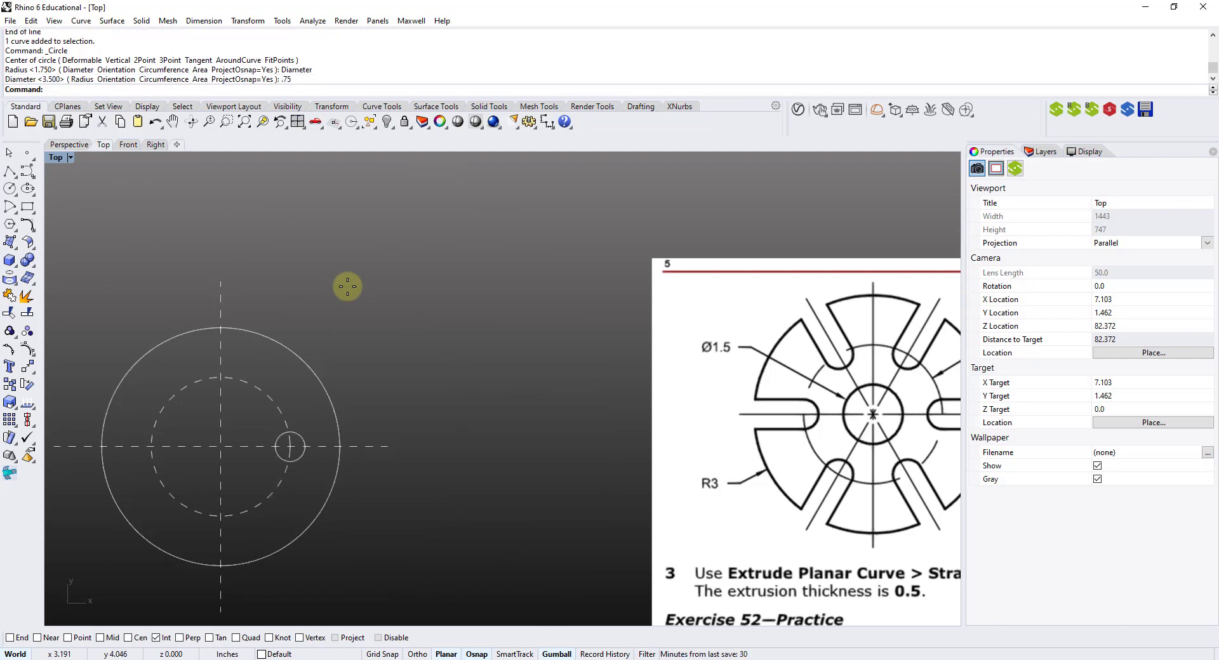
# Enable the quadrant snap and place point objects at the upper and lower quadrants of the 0.75-inch slot circle
pyautogui.scroll(-2, 348, 286)
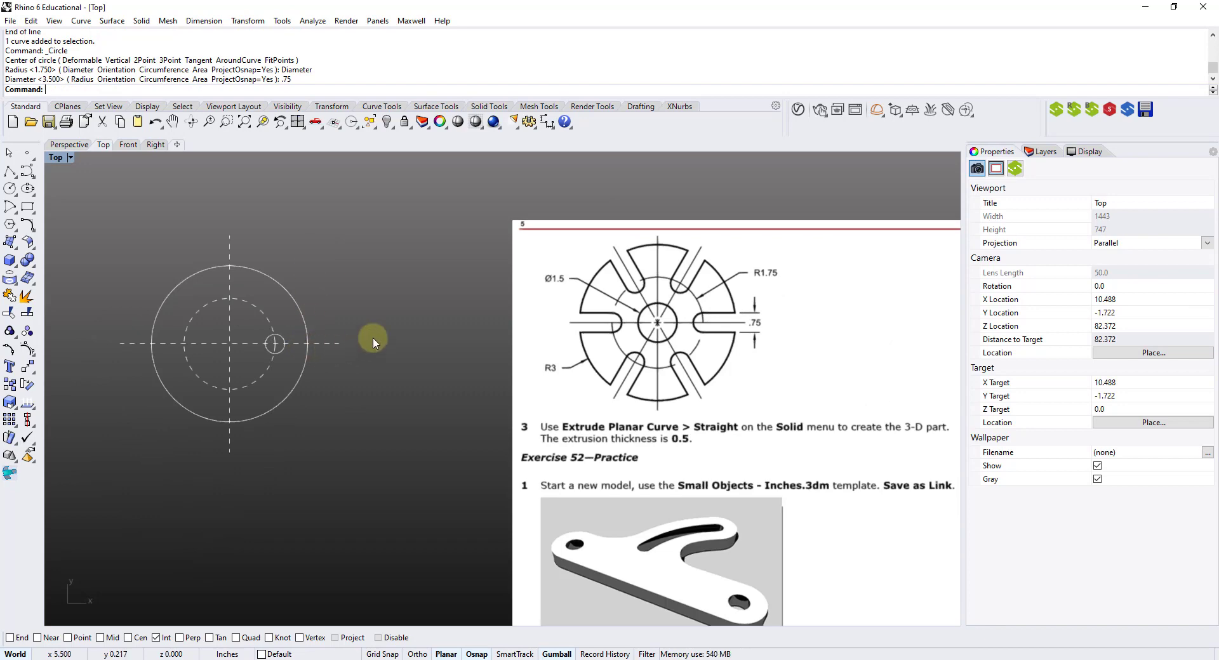
pyautogui.scroll(3, 317, 330)
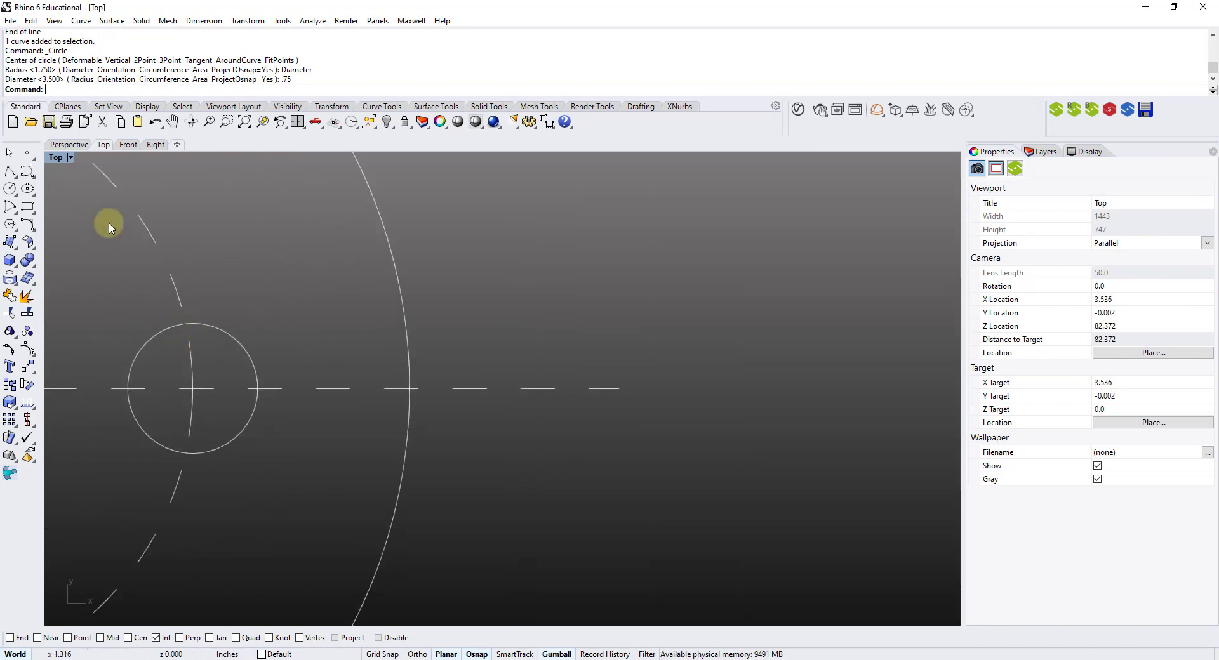
pyautogui.click(27, 153)
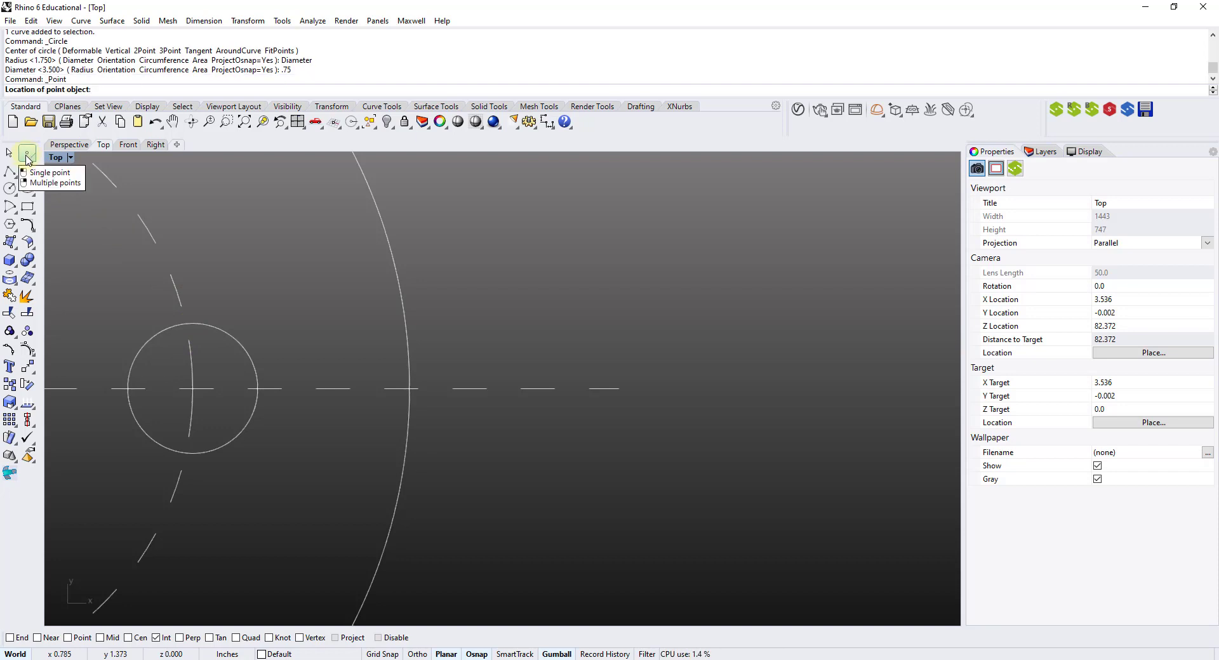
pyautogui.click(247, 638)
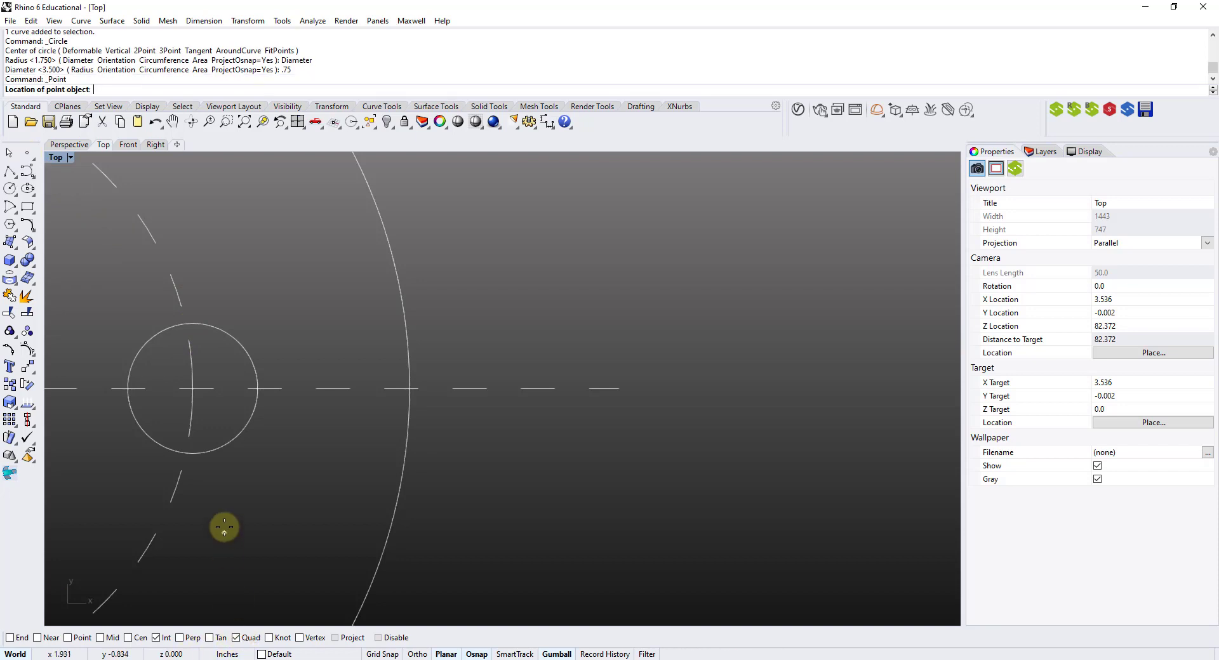
pyautogui.click(196, 315)
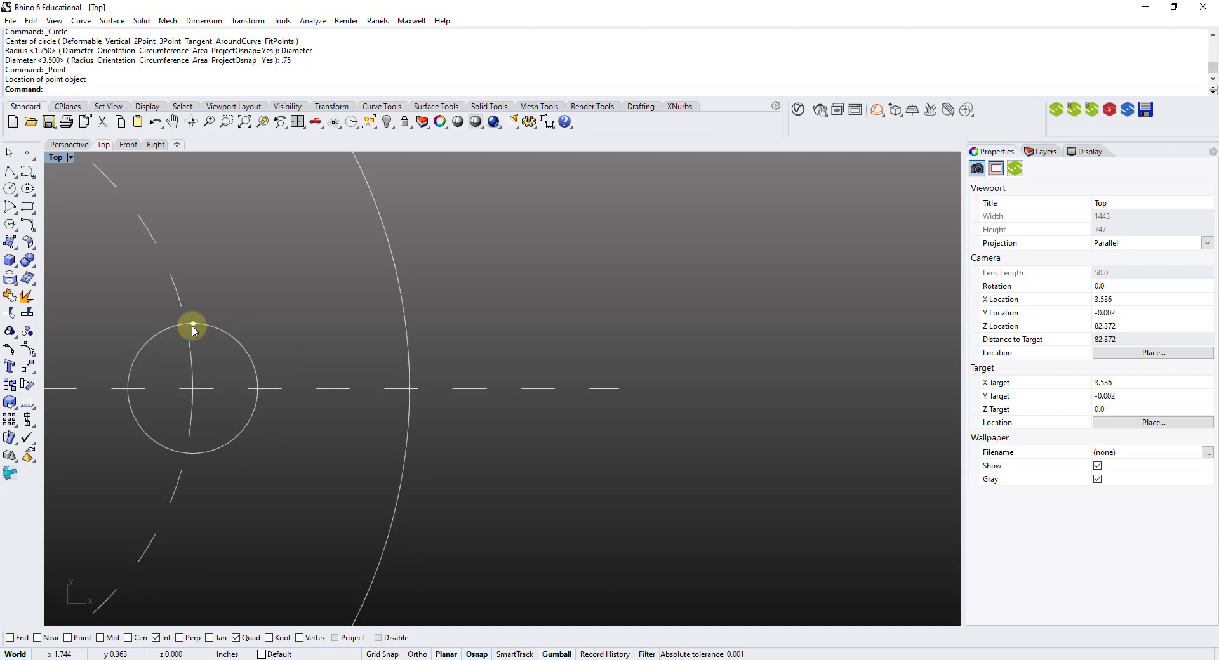
pyautogui.click(27, 154)
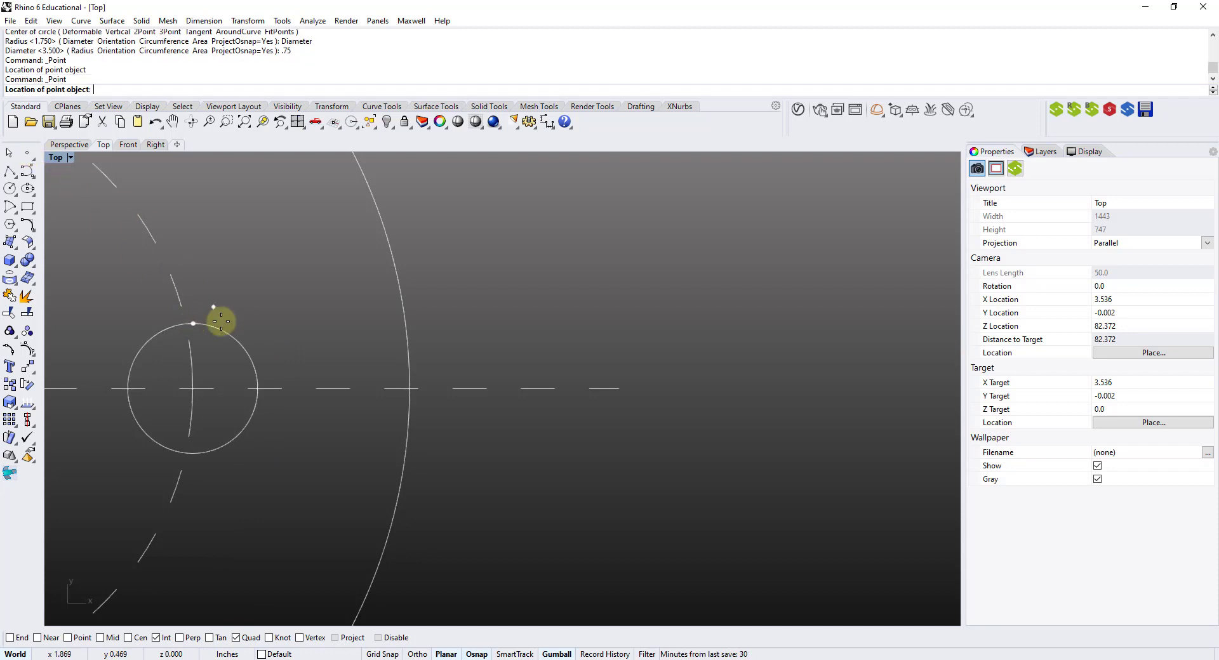
pyautogui.click(193, 451)
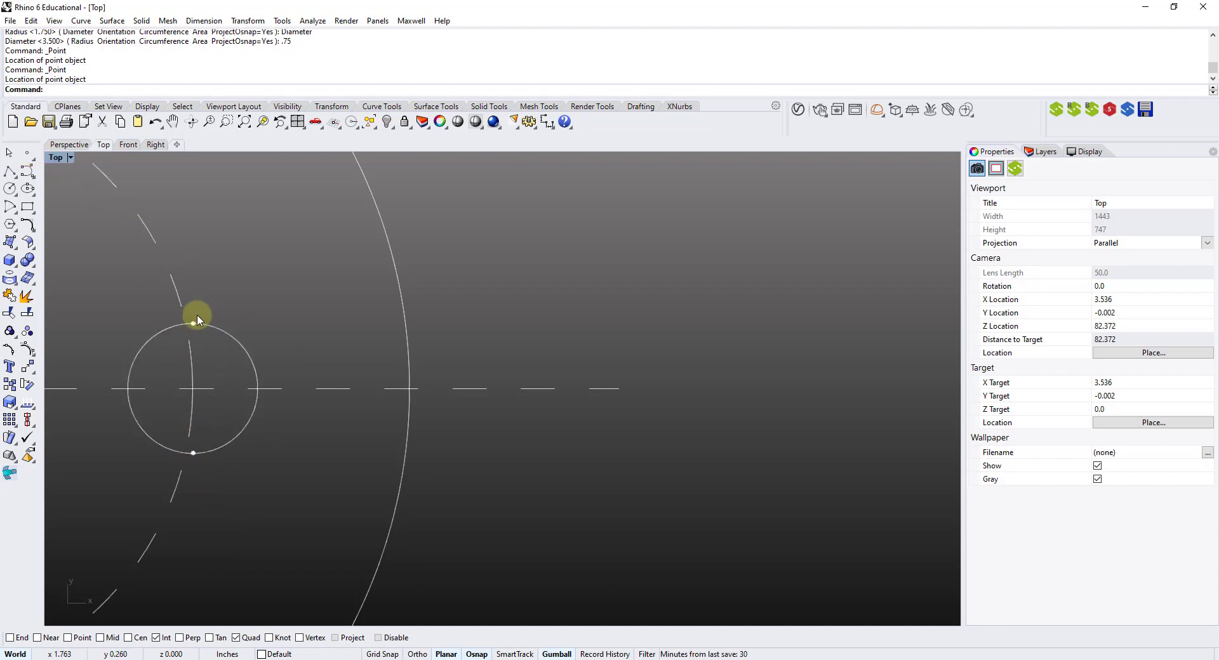
# Draw a horizontal line about 1.74 inches long from the slot circle's upper quadrant point outward past the outer circle
pyautogui.moveTo(214, 341); pyautogui.dragTo(231, 408, button='right')
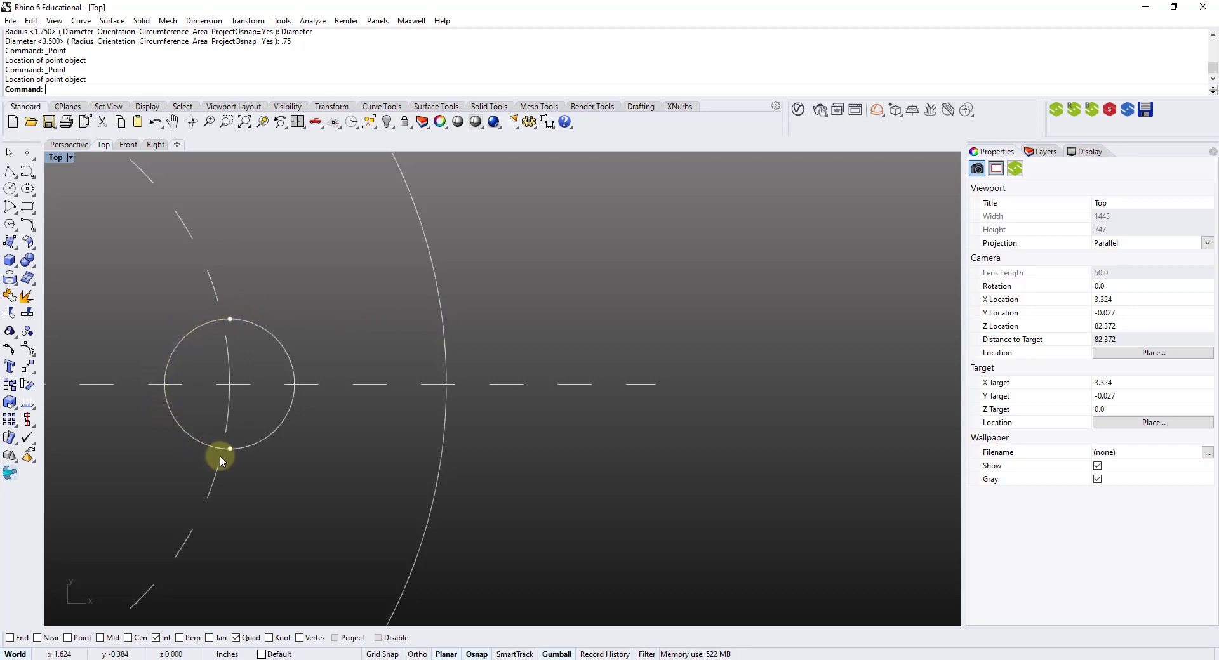
pyautogui.click(9, 172)
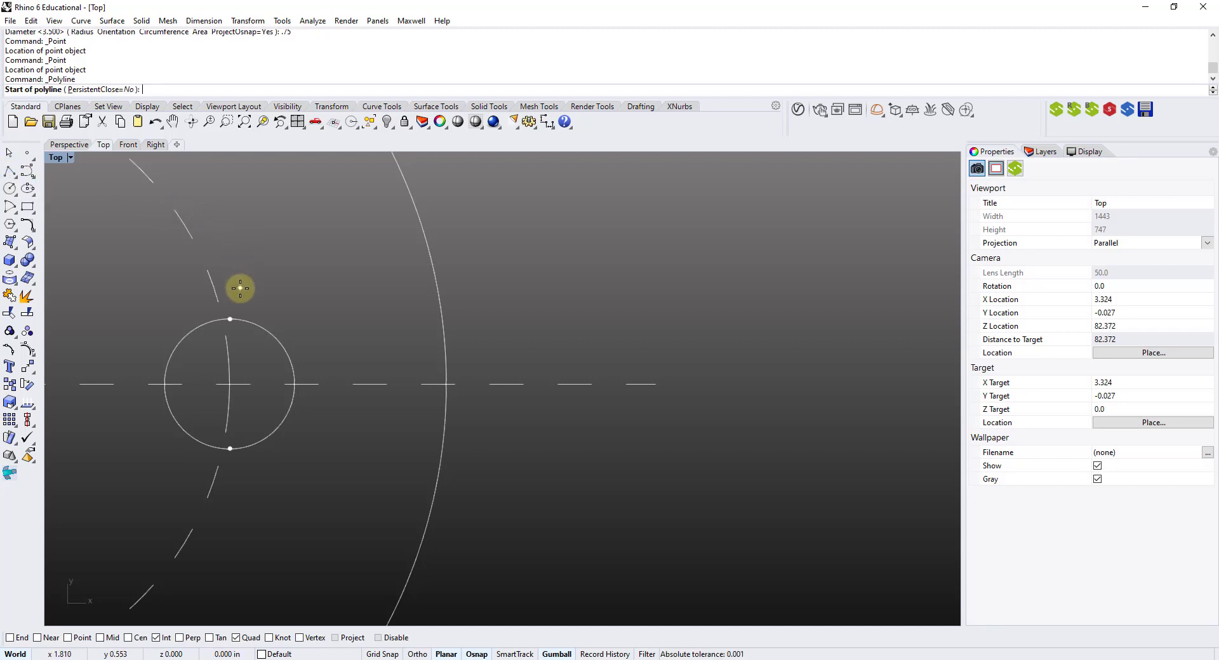
pyautogui.click(230, 318)
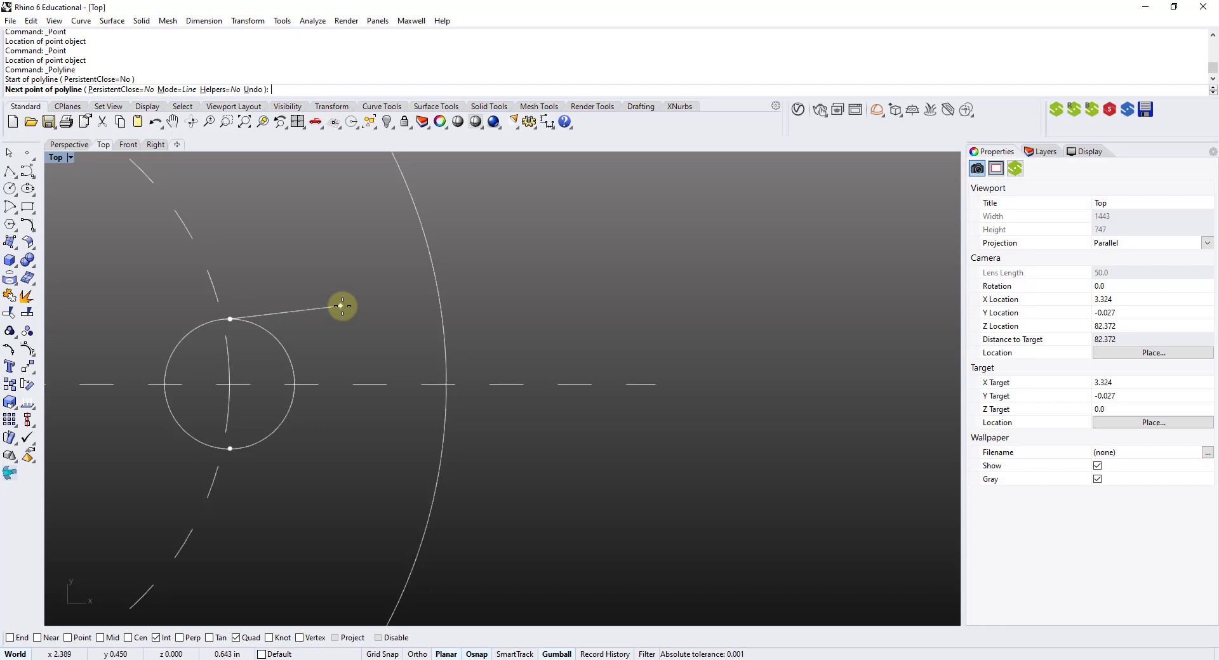
pyautogui.click(532, 319)
pyautogui.press('Return')
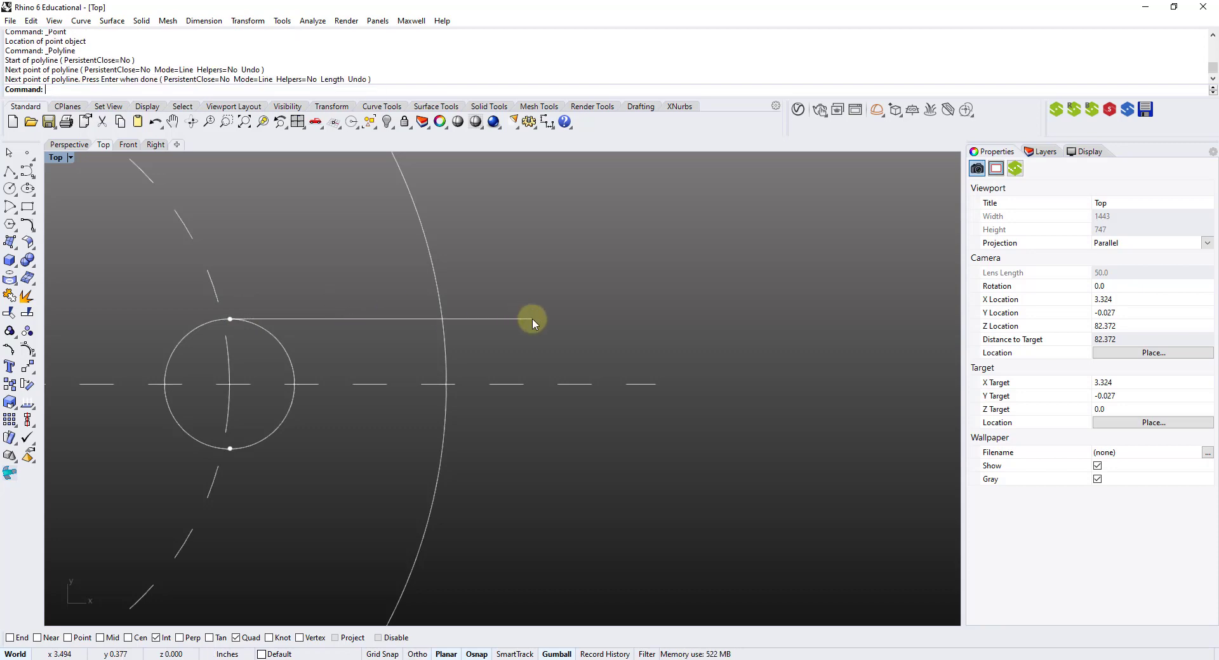
# Copy the upper slot line from the slot circle's upper quadrant point to its lower quadrant point
pyautogui.click(323, 318)
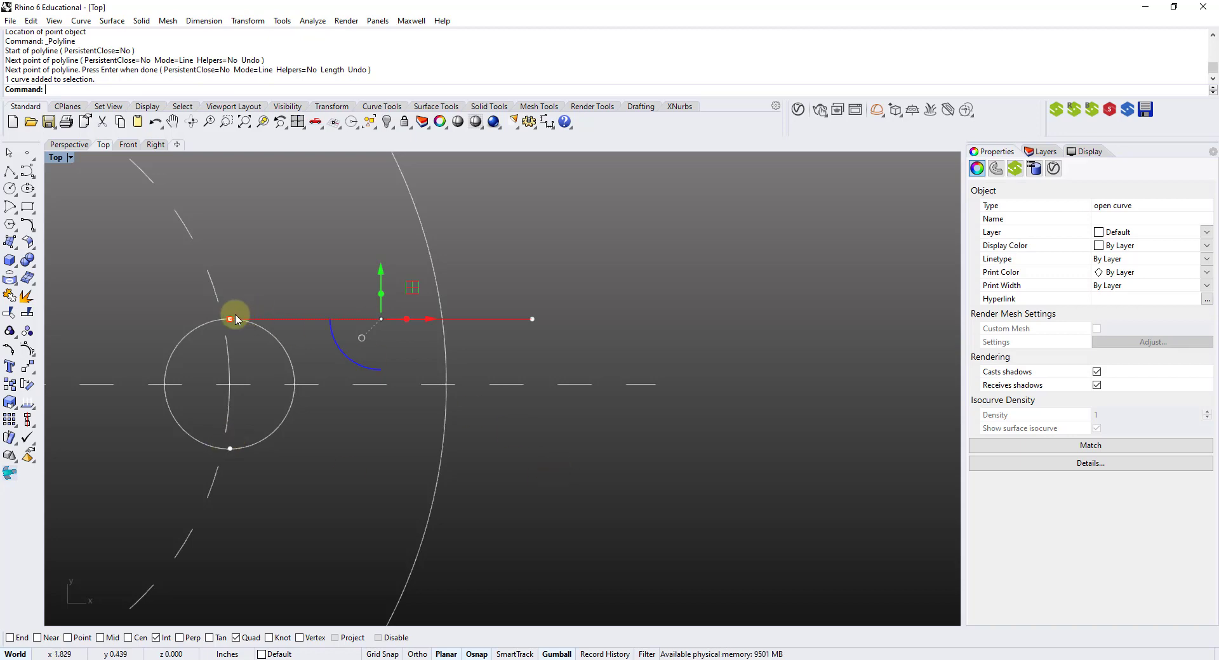
pyautogui.click(10, 384)
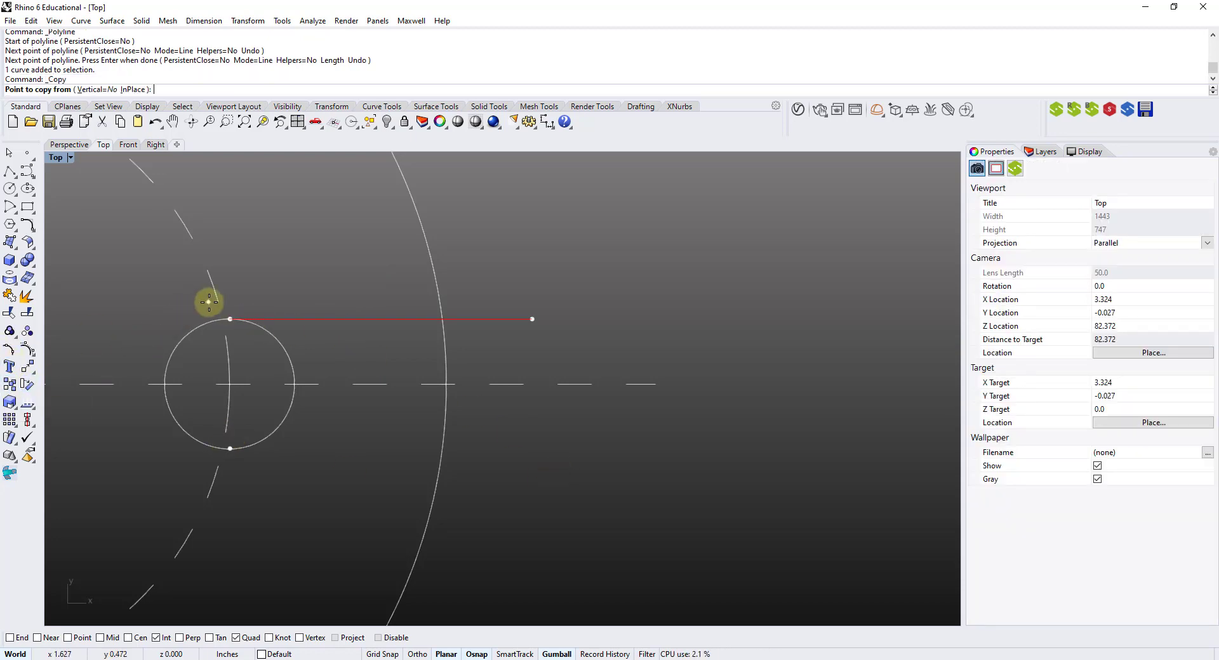
pyautogui.click(226, 313)
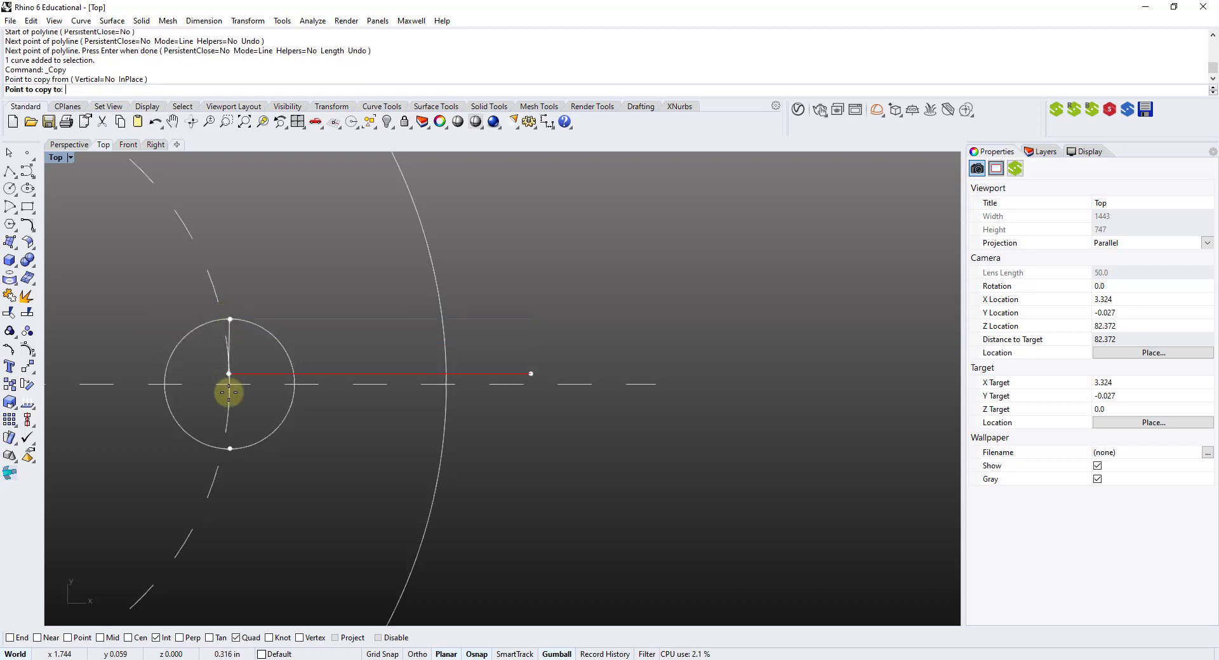
pyautogui.click(230, 443)
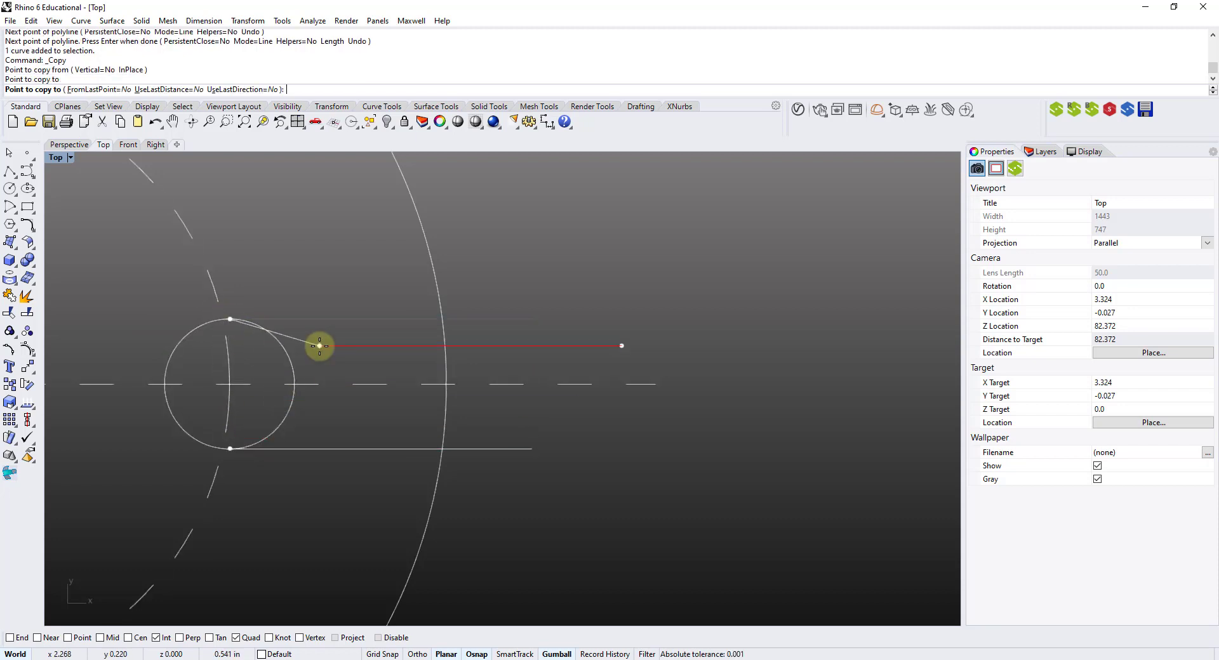
pyautogui.press('Return')
pyautogui.press('Escape')
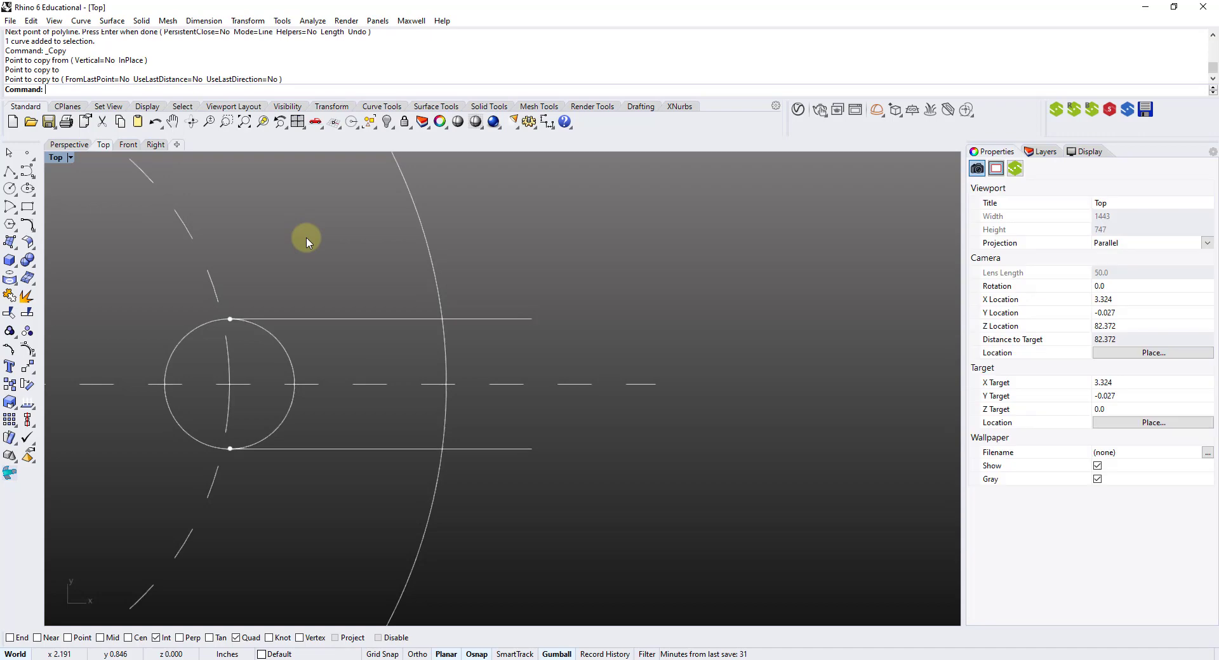
# Using both slot lines as cutting objects, trim away the slot circle's outward-facing half and the outer circle's arc between the lines
pyautogui.scroll(-5, 305, 247)
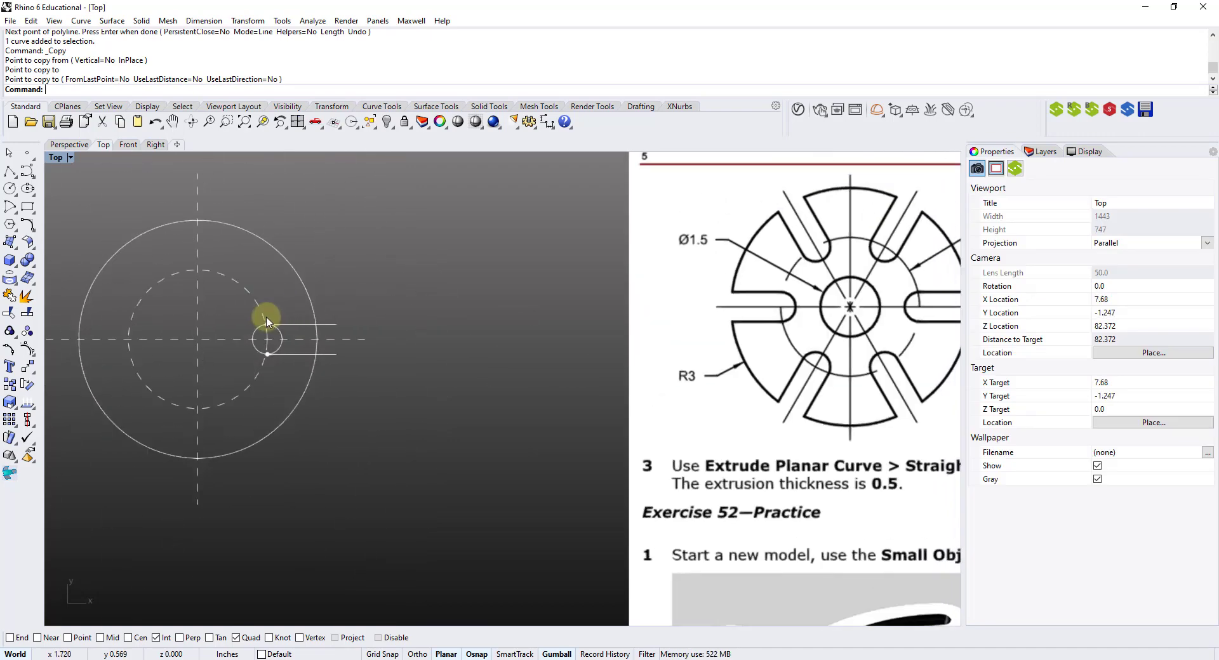
pyautogui.scroll(-5, 278, 335)
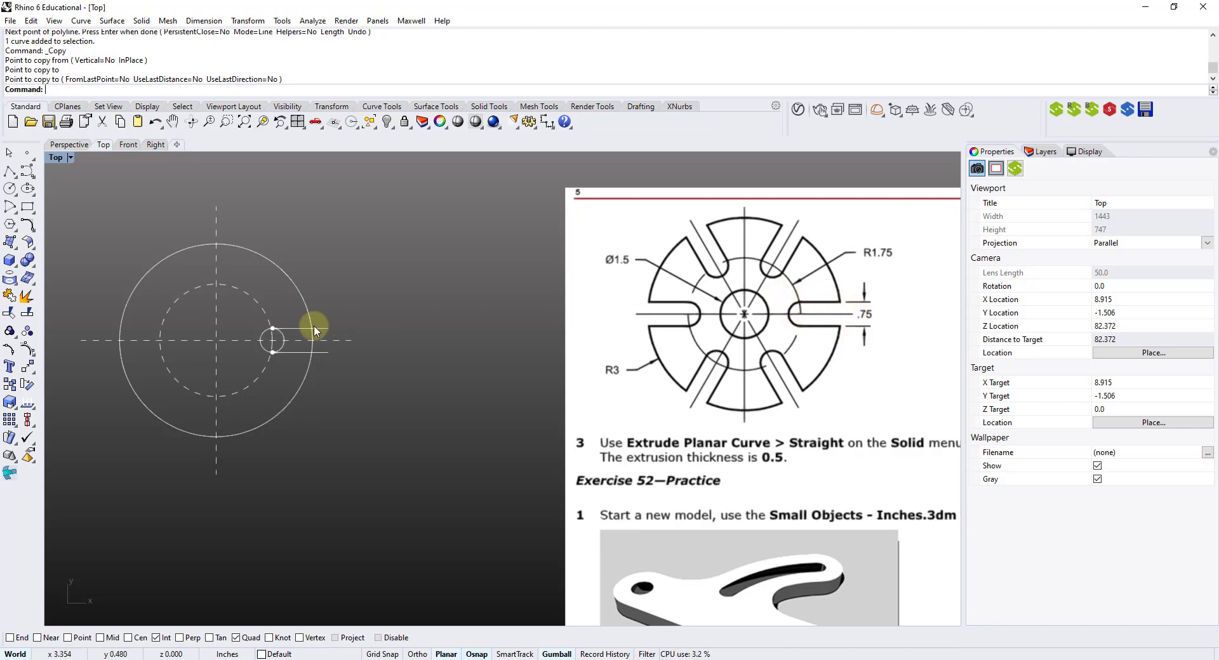
pyautogui.scroll(5, 283, 334)
pyautogui.moveTo(267, 341); pyautogui.dragTo(345, 321, button='right')
pyautogui.scroll(3, 356, 316)
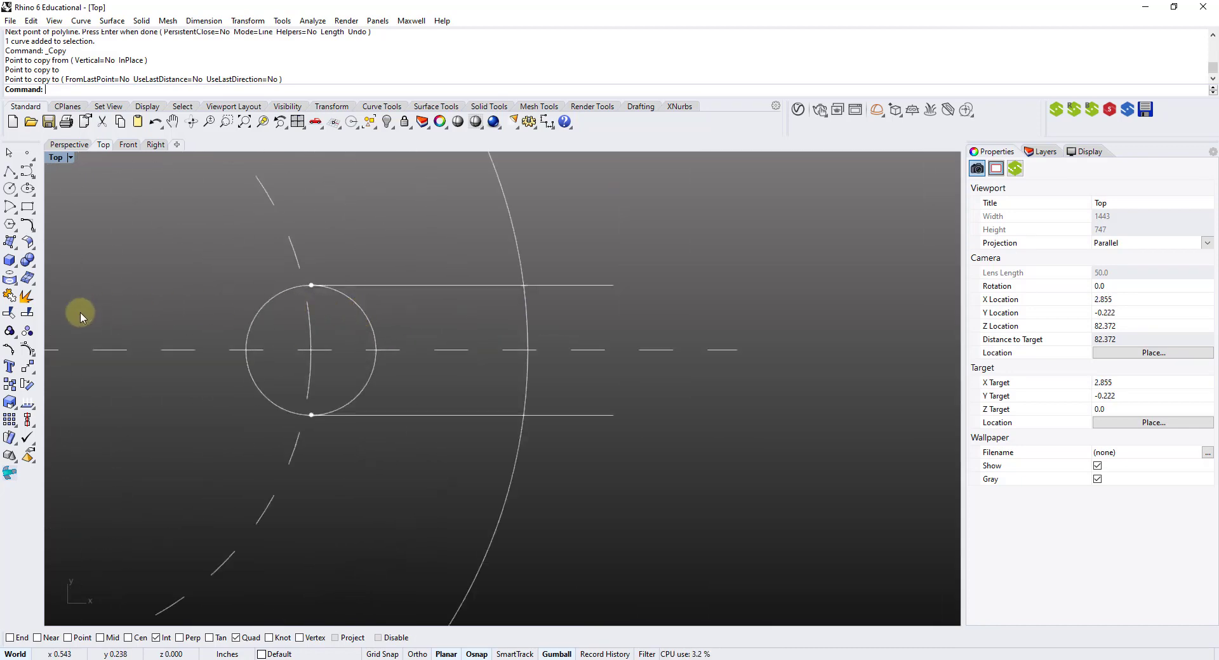
pyautogui.click(17, 310)
pyautogui.click(429, 285)
pyautogui.click(417, 415)
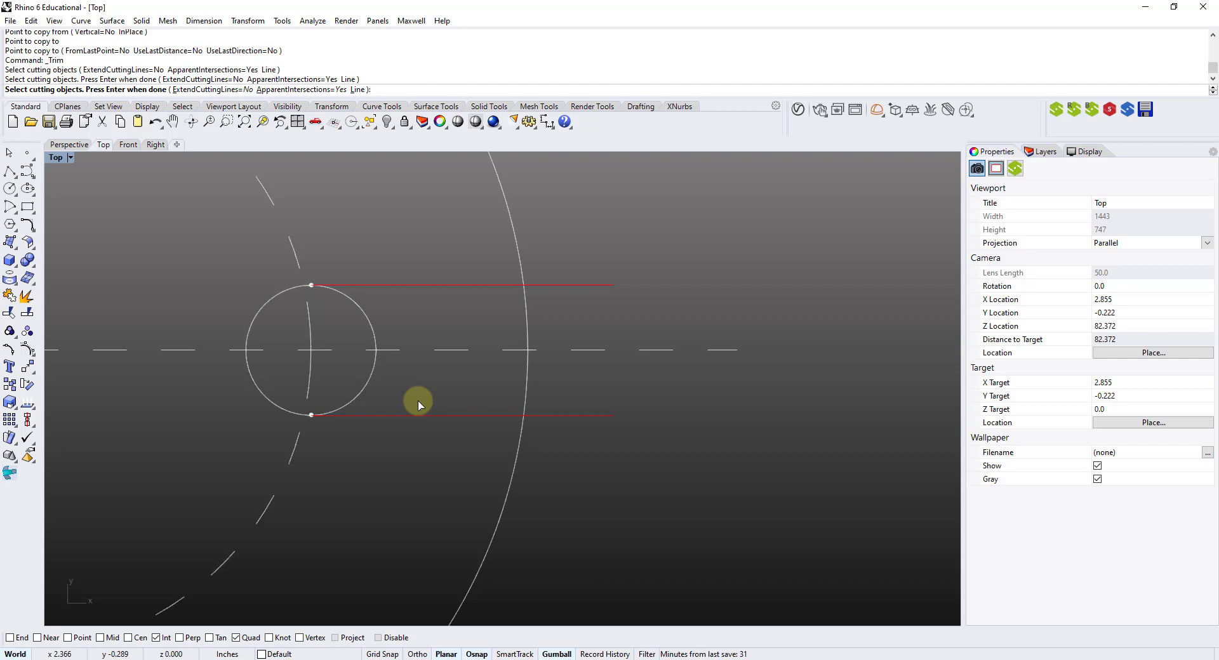
pyautogui.press('Return')
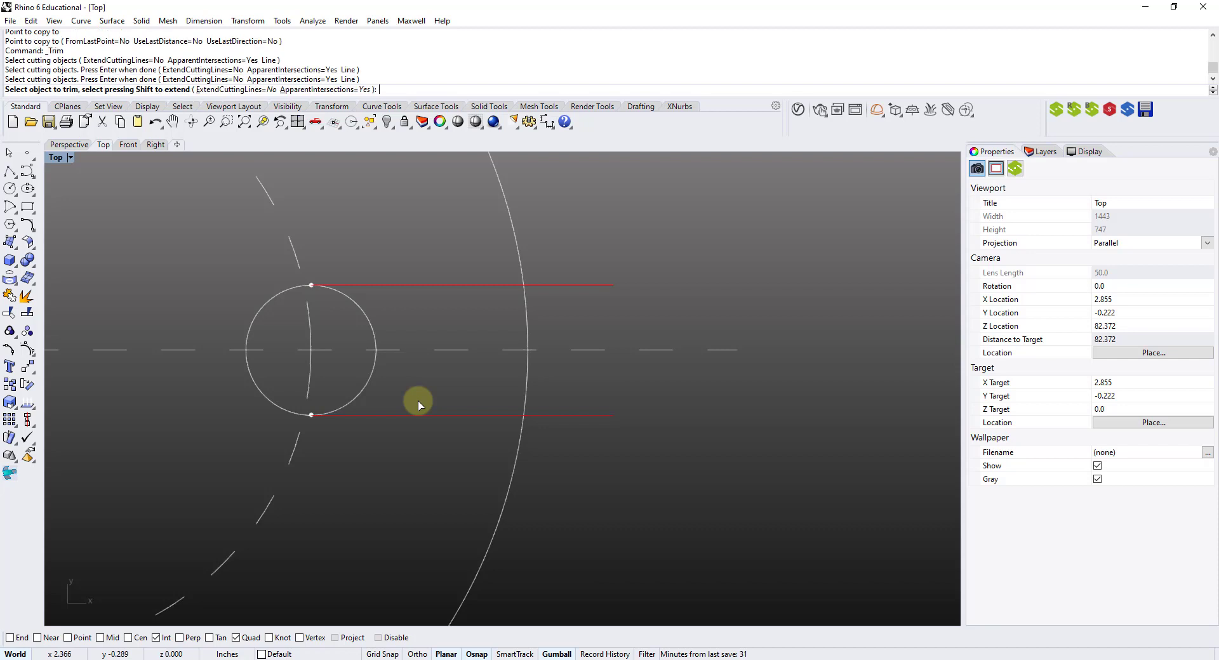
pyautogui.click(370, 386)
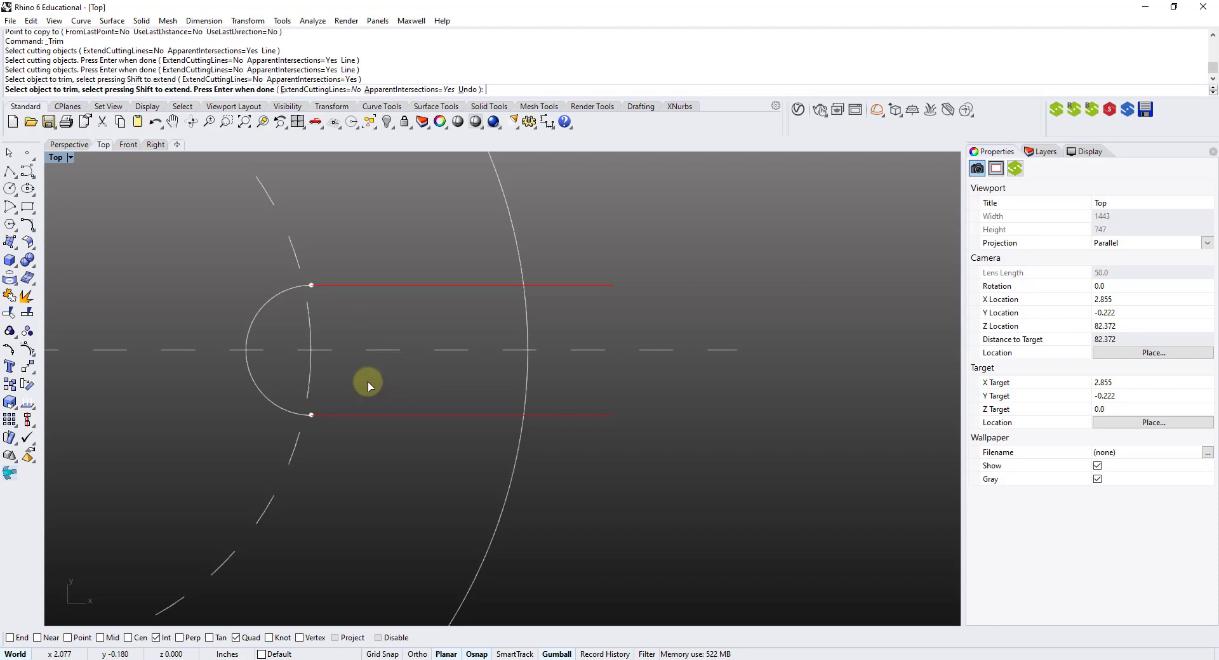
pyautogui.click(526, 389)
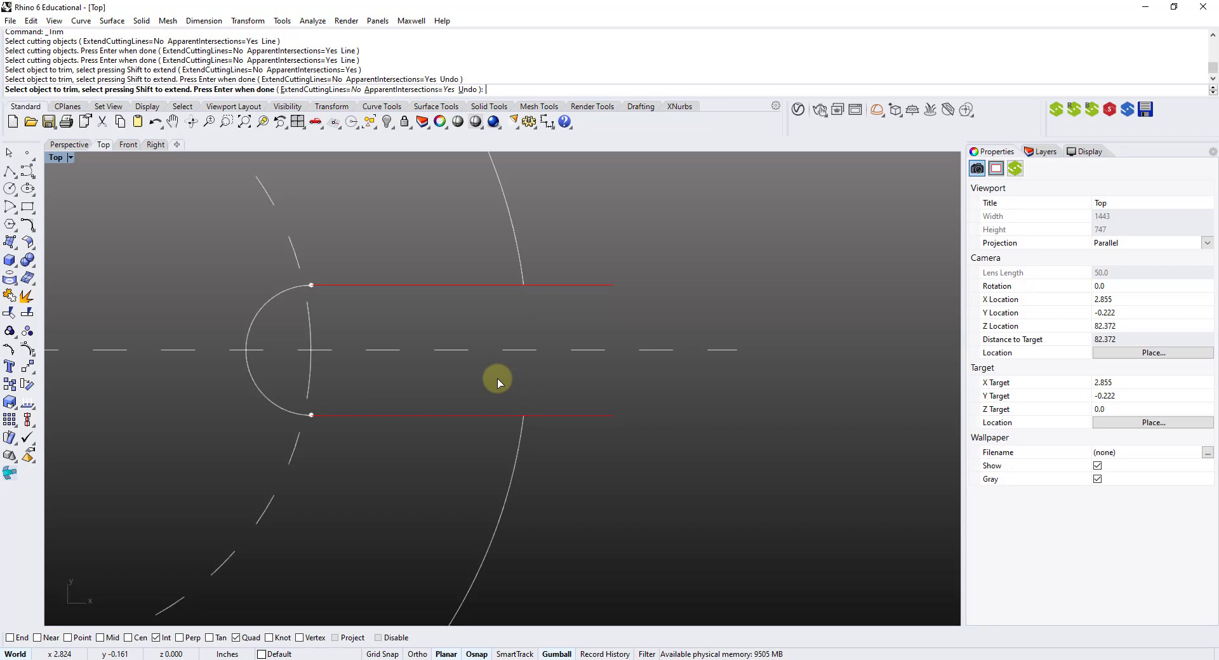
pyautogui.press('Return')
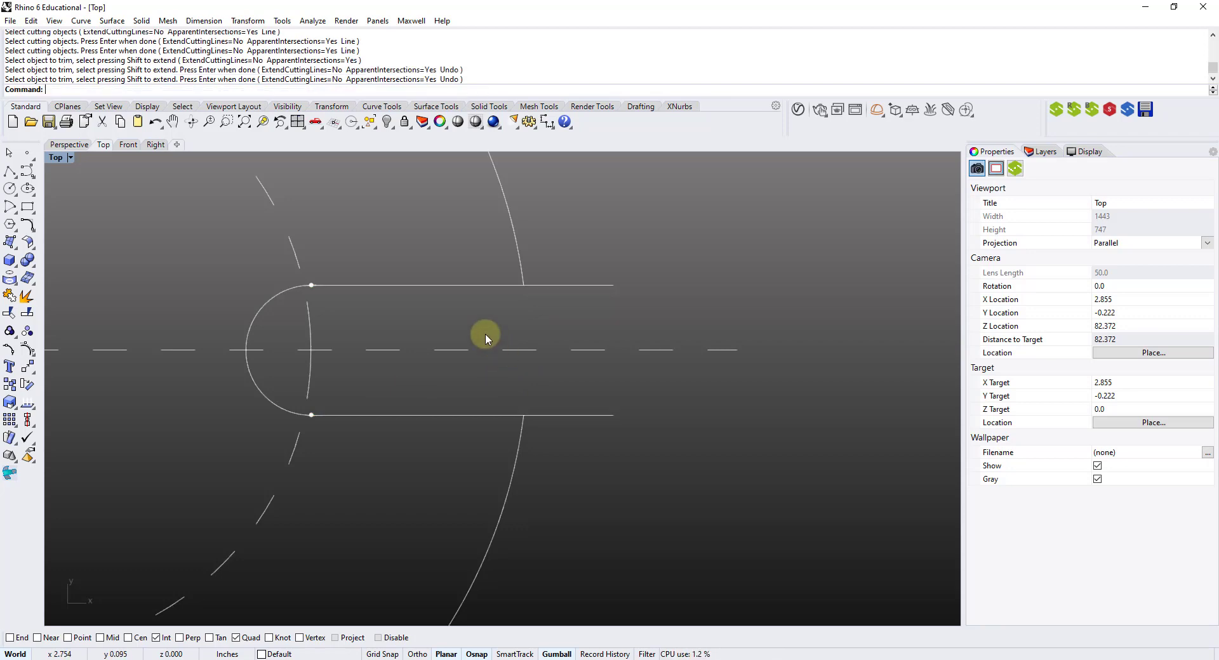
# Trim off both slot line ends that extend past the outer circle, using the outer circle as the cutting object
pyautogui.click(12, 316)
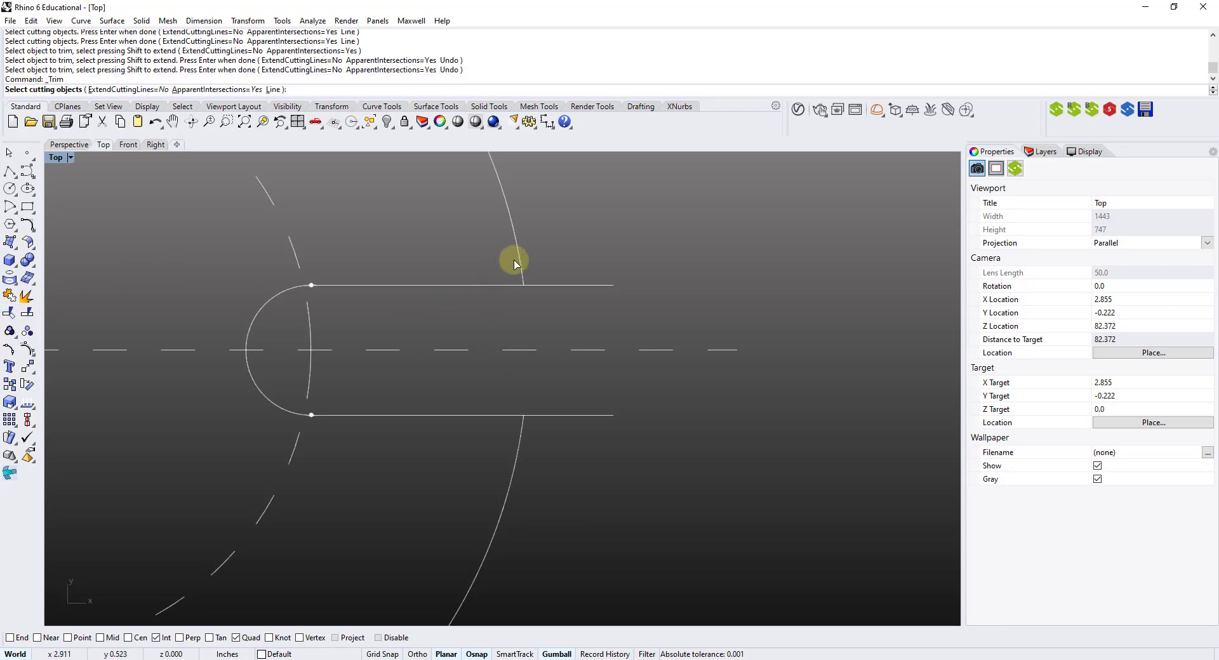
pyautogui.click(516, 260)
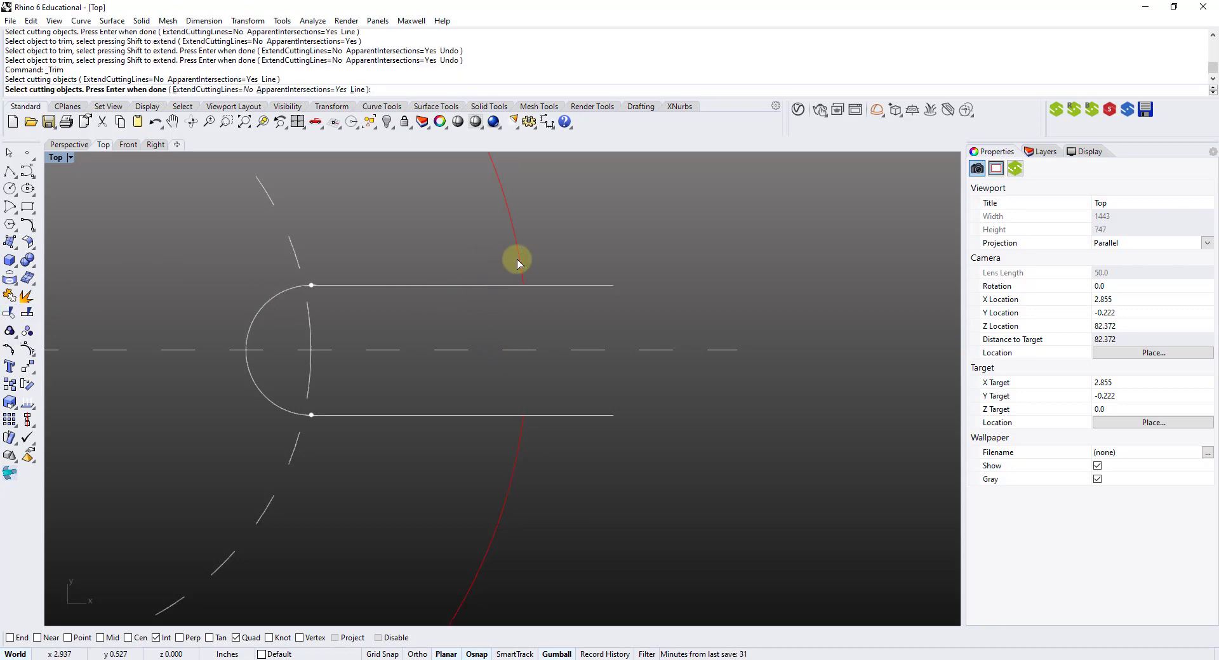
pyautogui.press('Return')
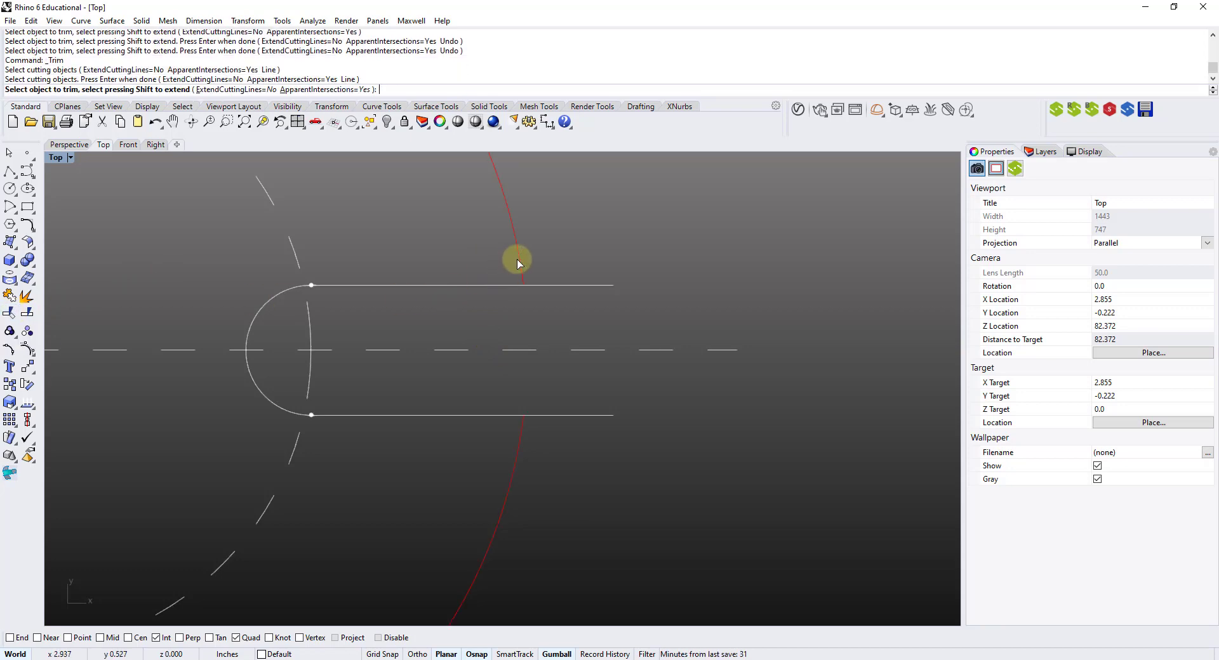
pyautogui.click(573, 287)
pyautogui.click(579, 416)
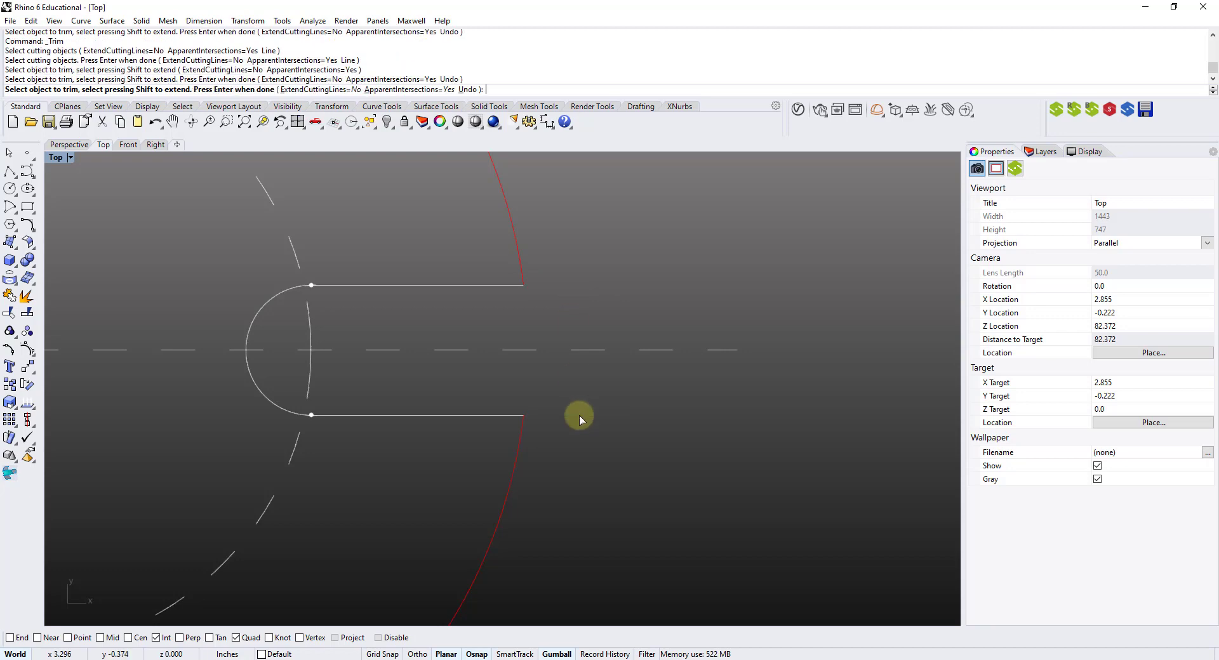
pyautogui.press('Return')
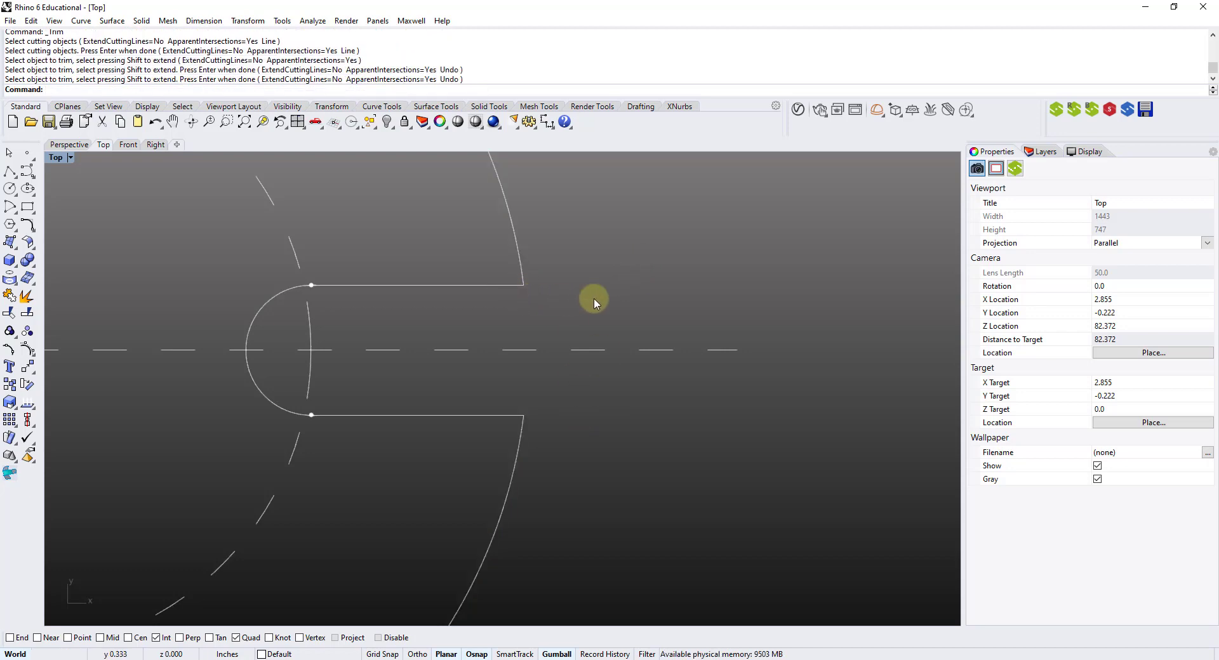
# Join the upper slot line, the half-circle and the lower slot line into one open curve
pyautogui.scroll(-3, 592, 285)
pyautogui.scroll(2, 482, 288)
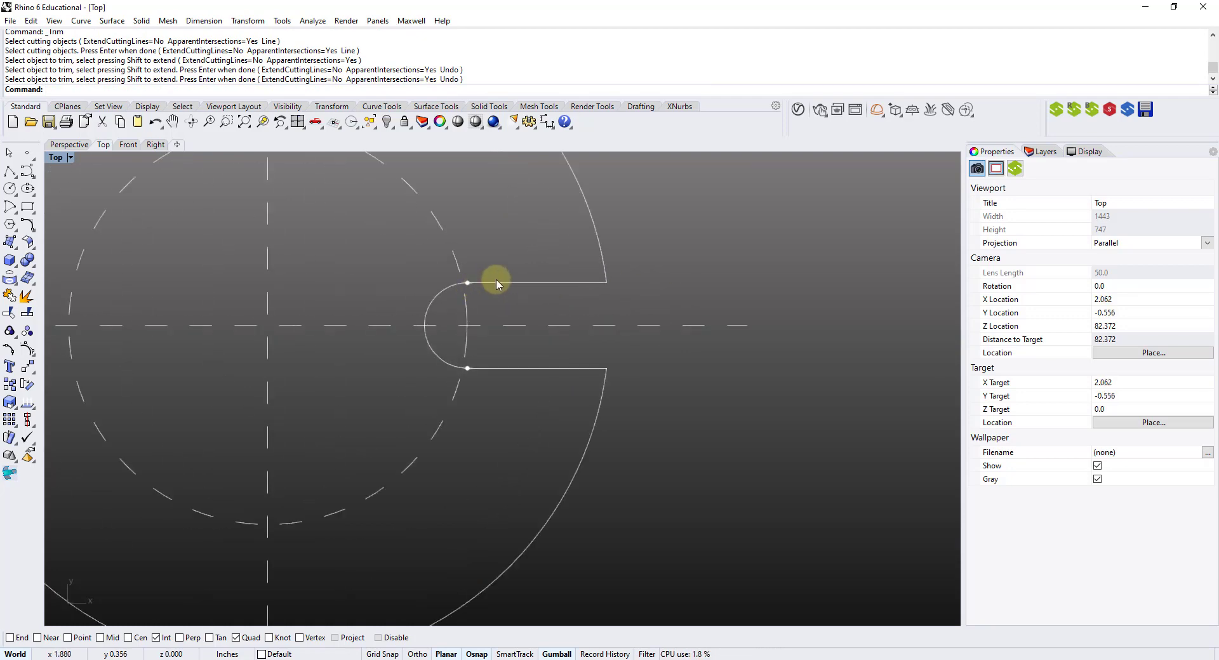
pyautogui.click(12, 298)
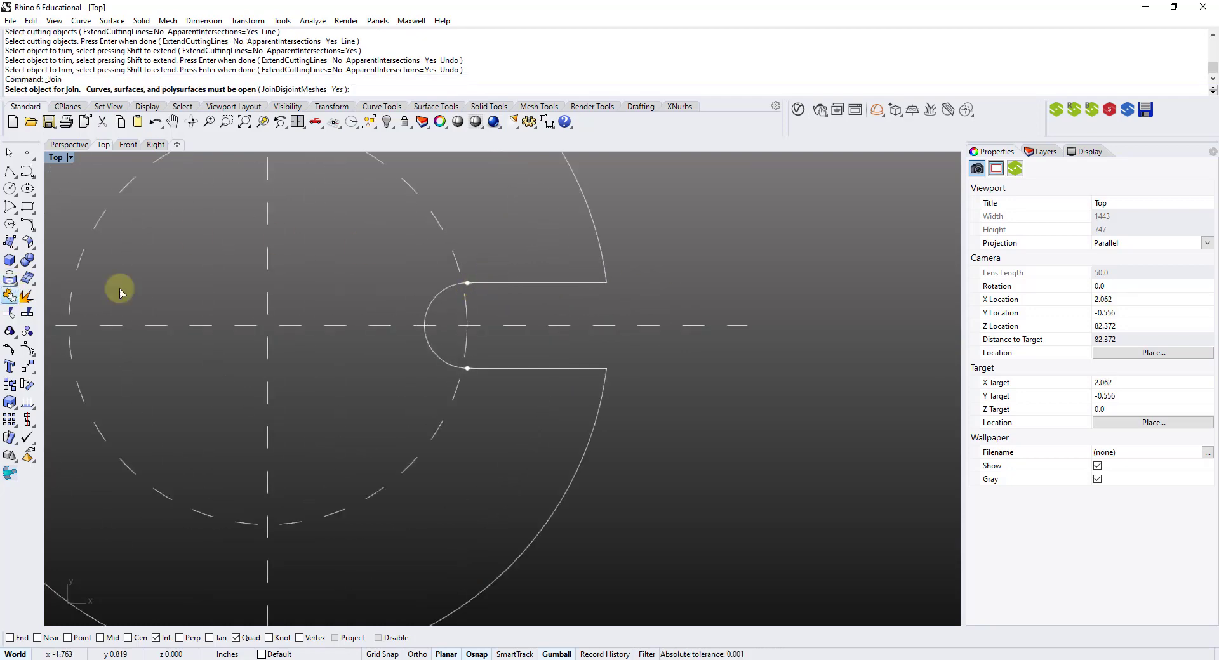
pyautogui.click(533, 282)
pyautogui.click(449, 298)
pyautogui.click(494, 369)
pyautogui.press('Return')
pyautogui.click(498, 367)
pyautogui.scroll(-3, 498, 367)
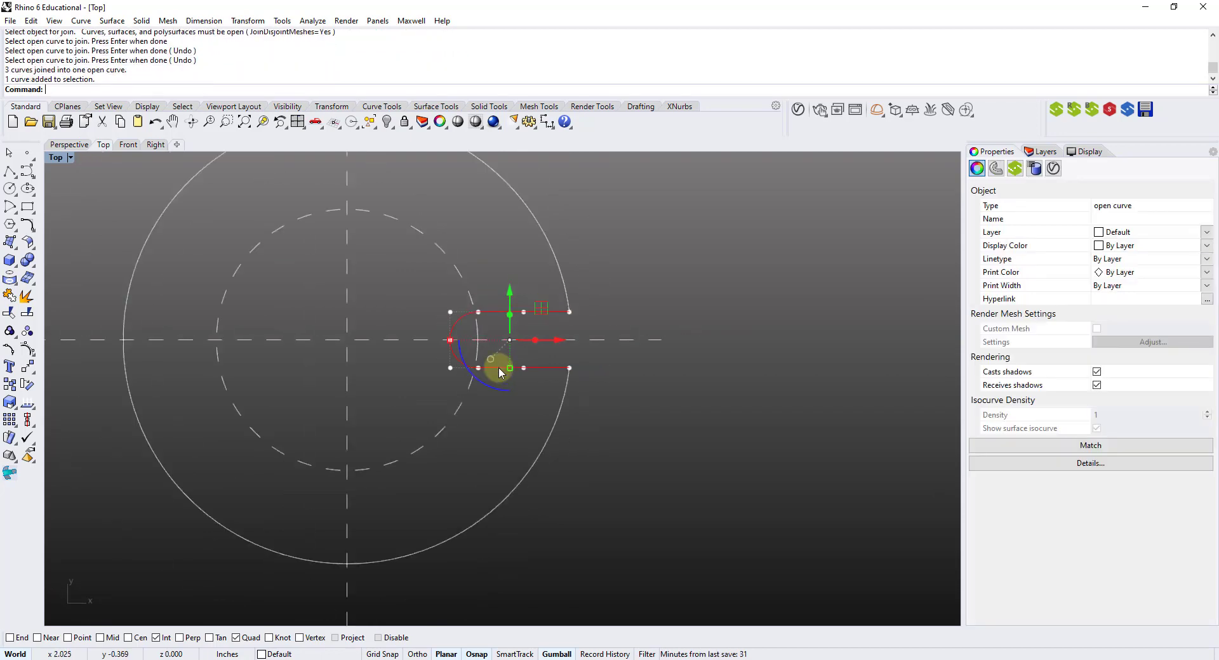
pyautogui.scroll(-3, 570, 304)
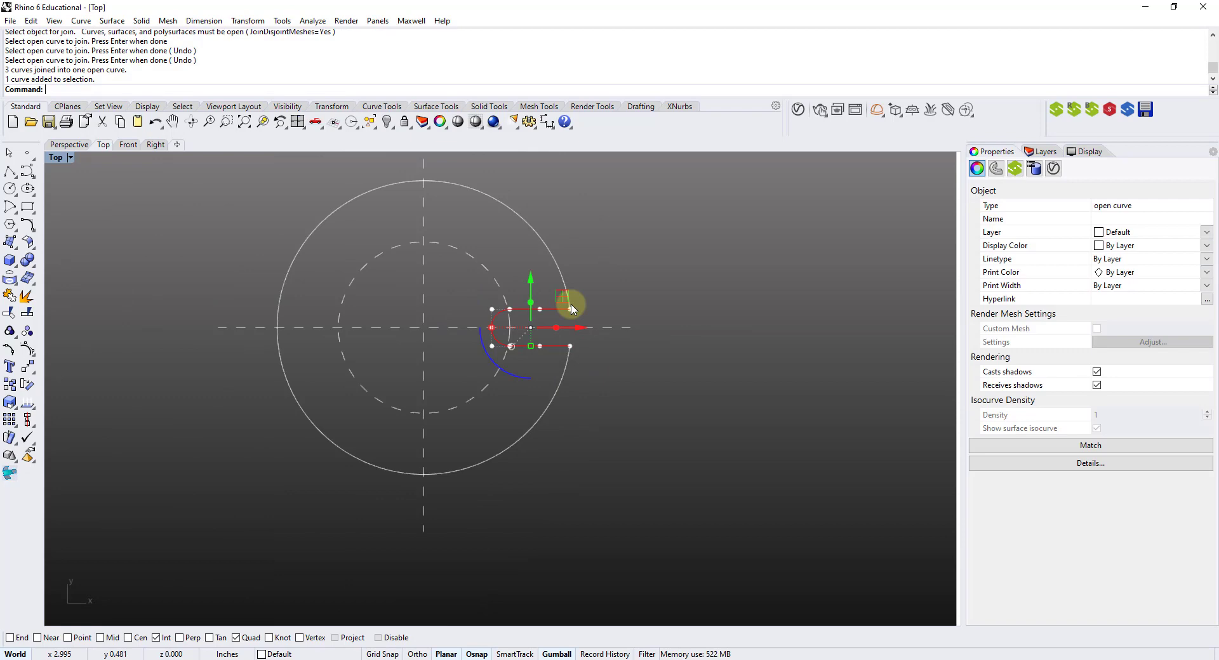
pyautogui.scroll(2, 402, 310)
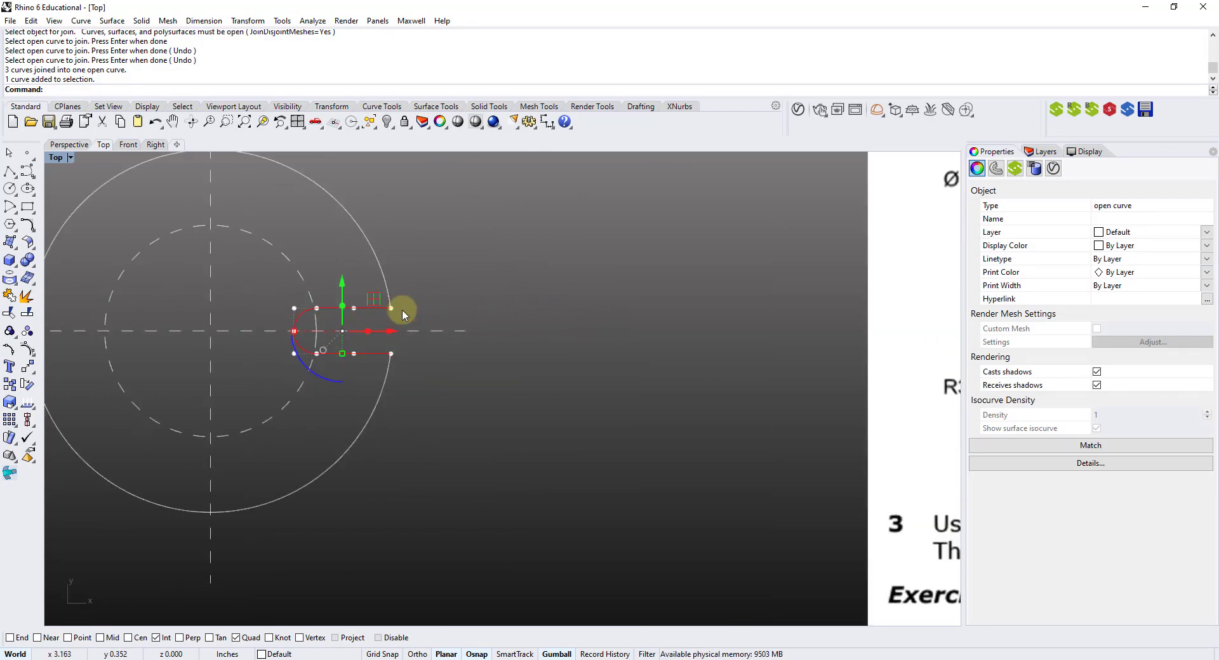
pyautogui.scroll(-2, 507, 287)
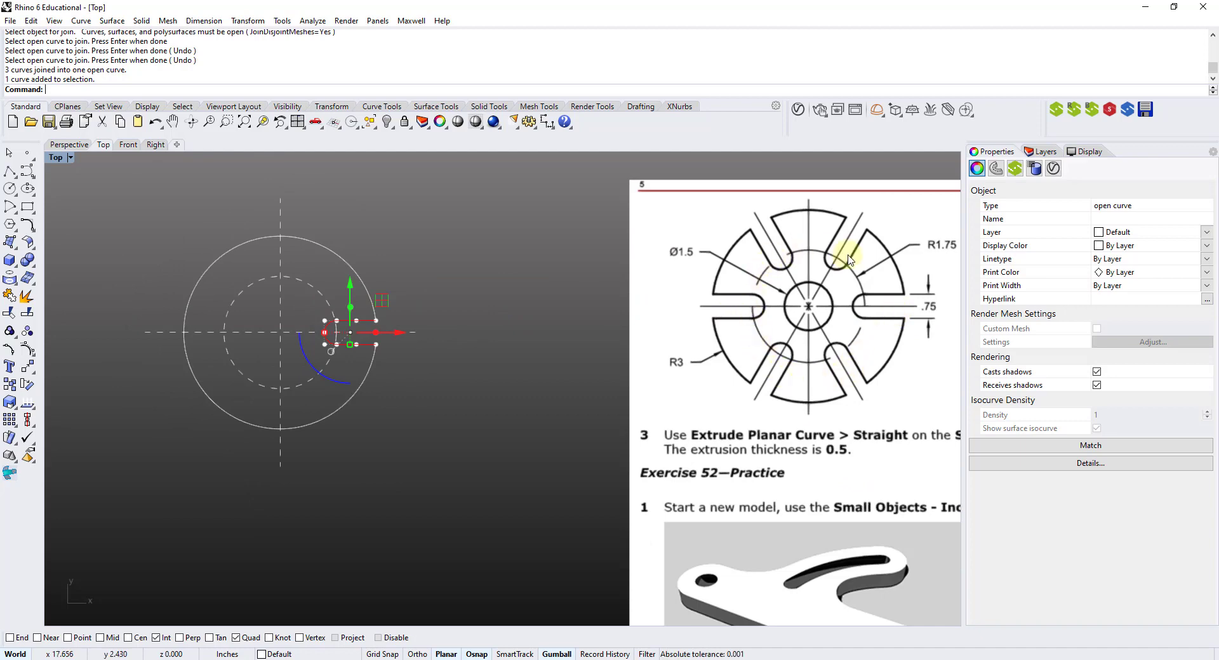
pyautogui.scroll(4, 609, 353)
pyautogui.press('Escape')
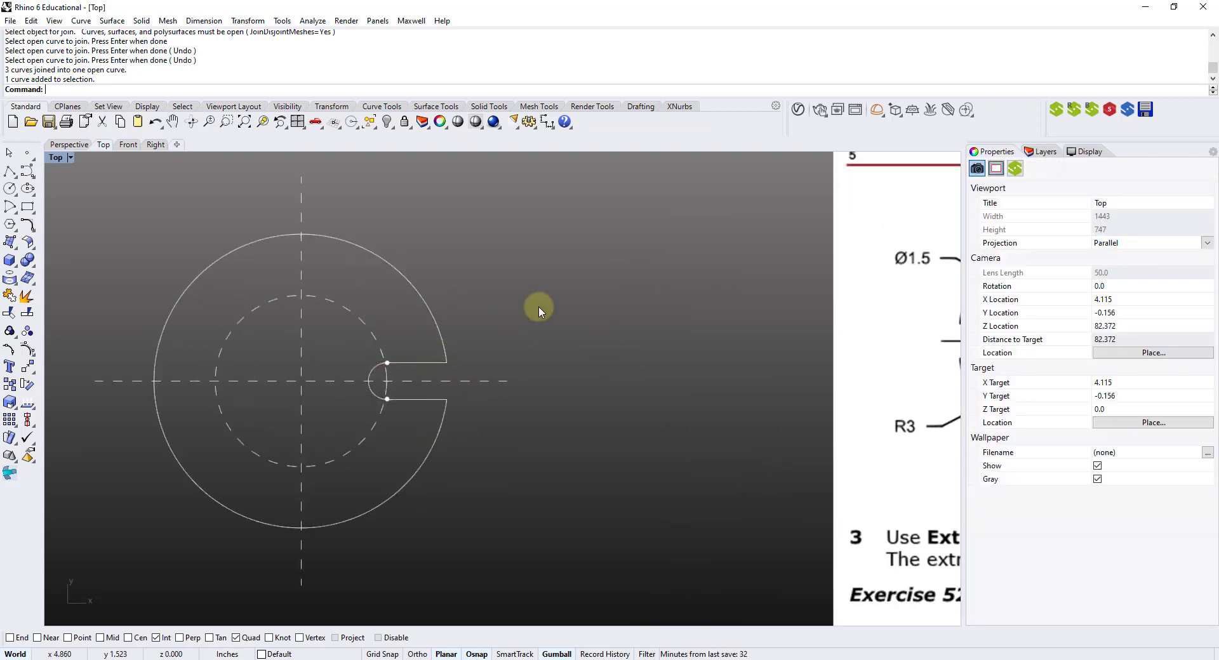
# Start a polar array of the joined slot curve and change the object snaps from intersection and quadrant to center only
pyautogui.moveTo(538, 306); pyautogui.dragTo(590, 305, button='right')
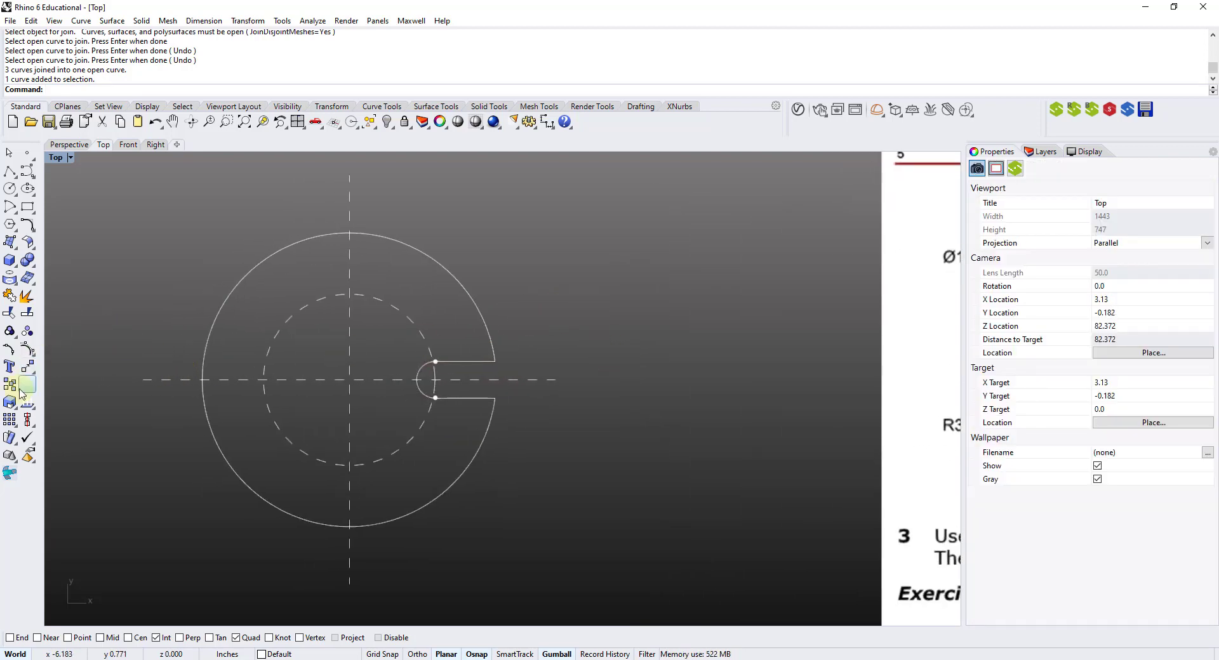
pyautogui.click(10, 431)
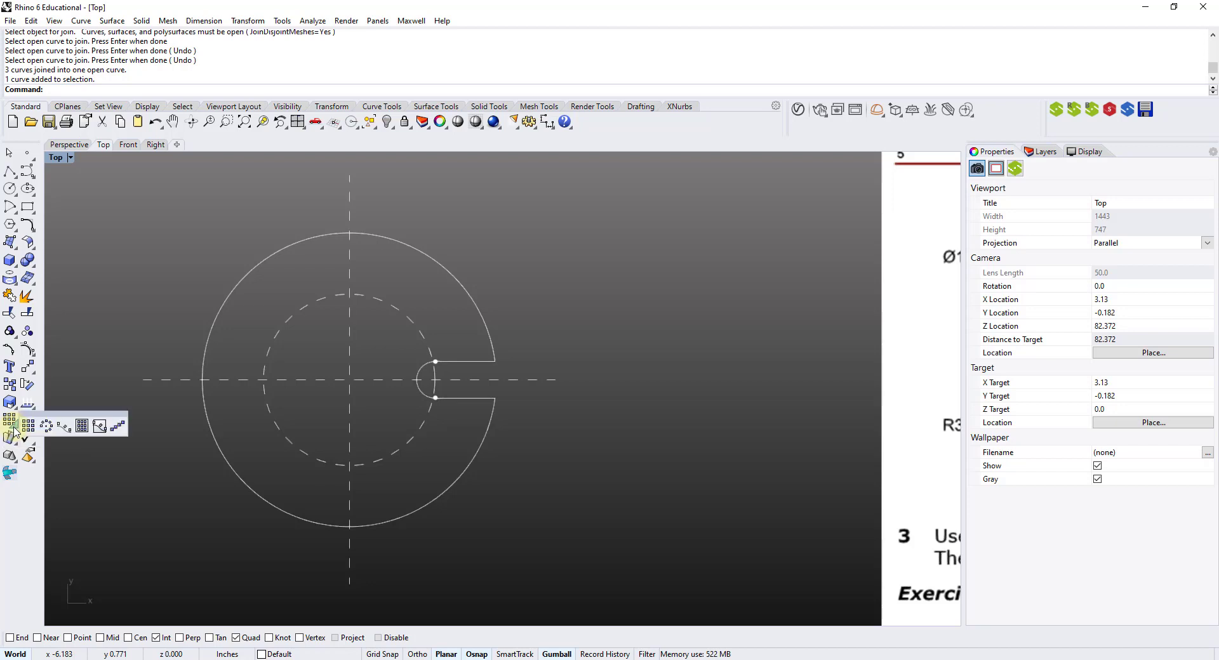
pyautogui.click(47, 427)
pyautogui.click(473, 362)
pyautogui.press('Return')
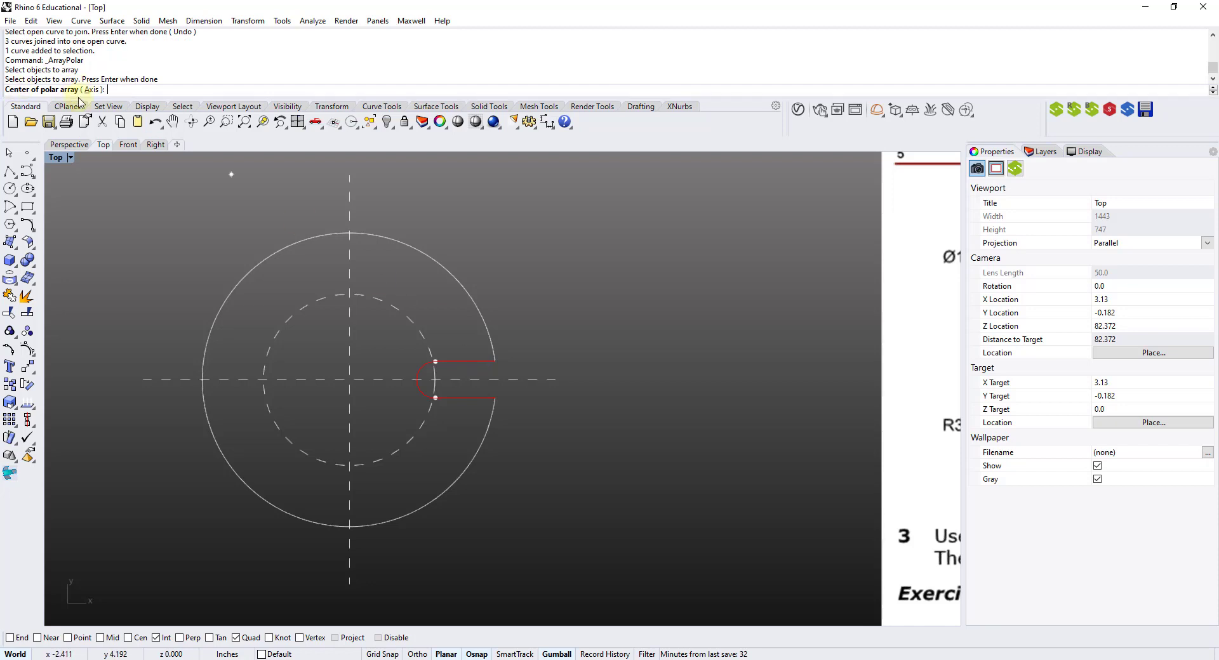
pyautogui.click(159, 637)
pyautogui.click(139, 638)
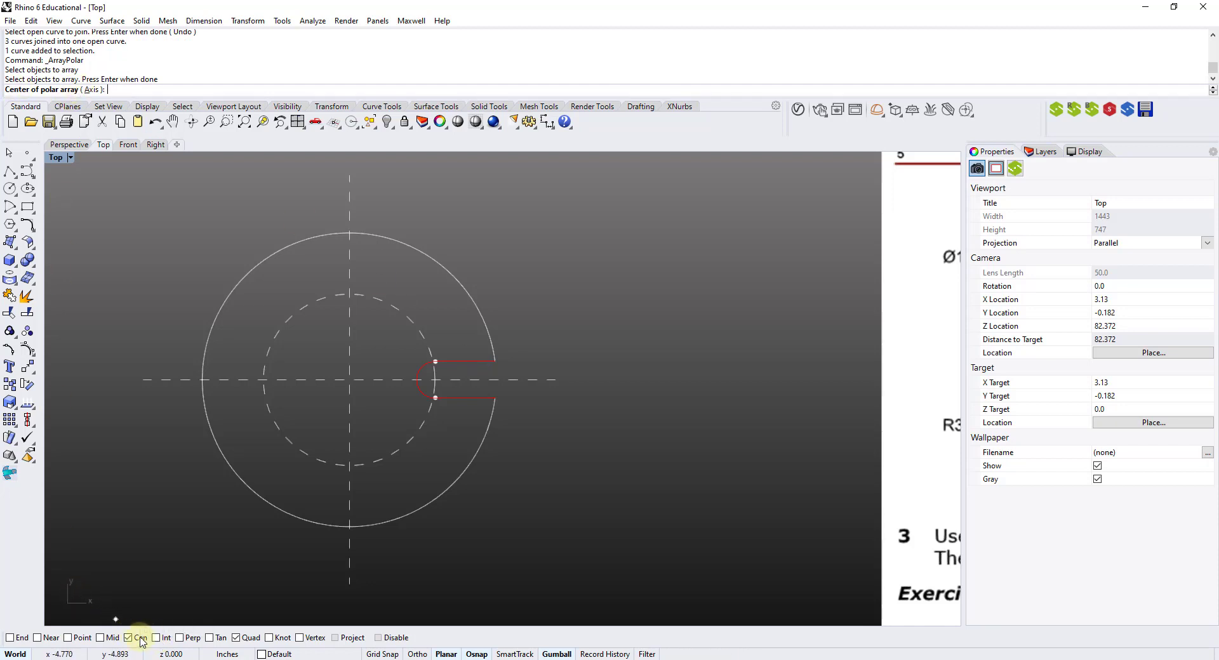
pyautogui.click(237, 637)
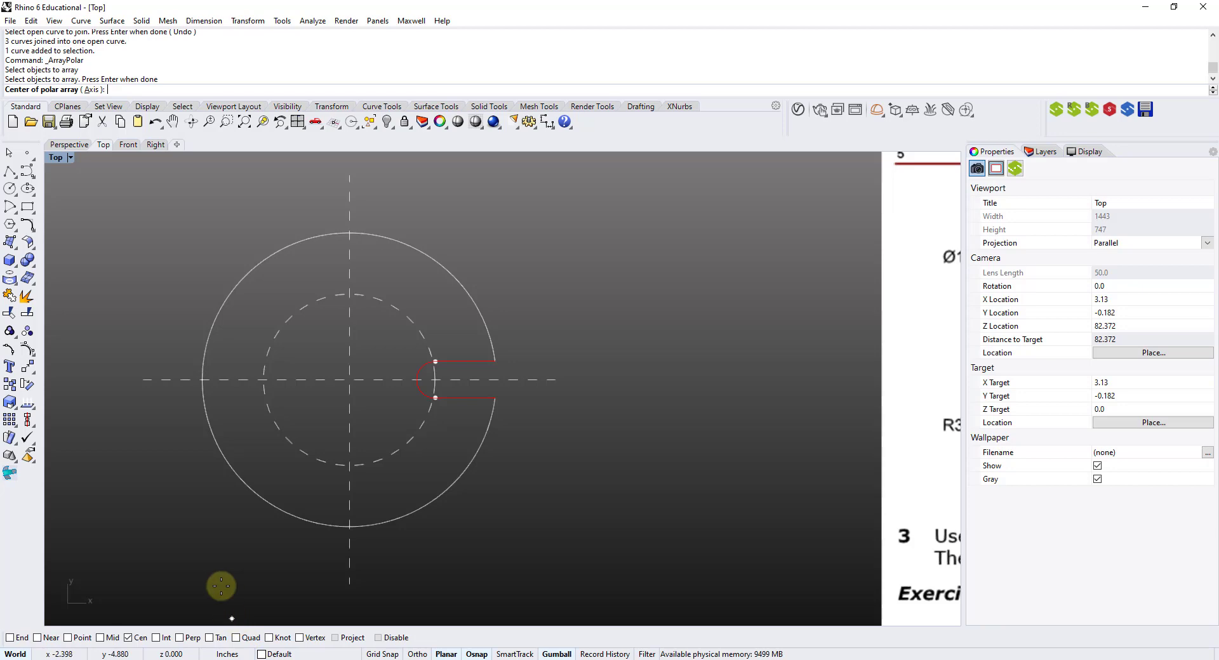
# Complete the slot's polar array around the origin (0) with 6 items over a 360-degree fill angle
pyautogui.press('F7')
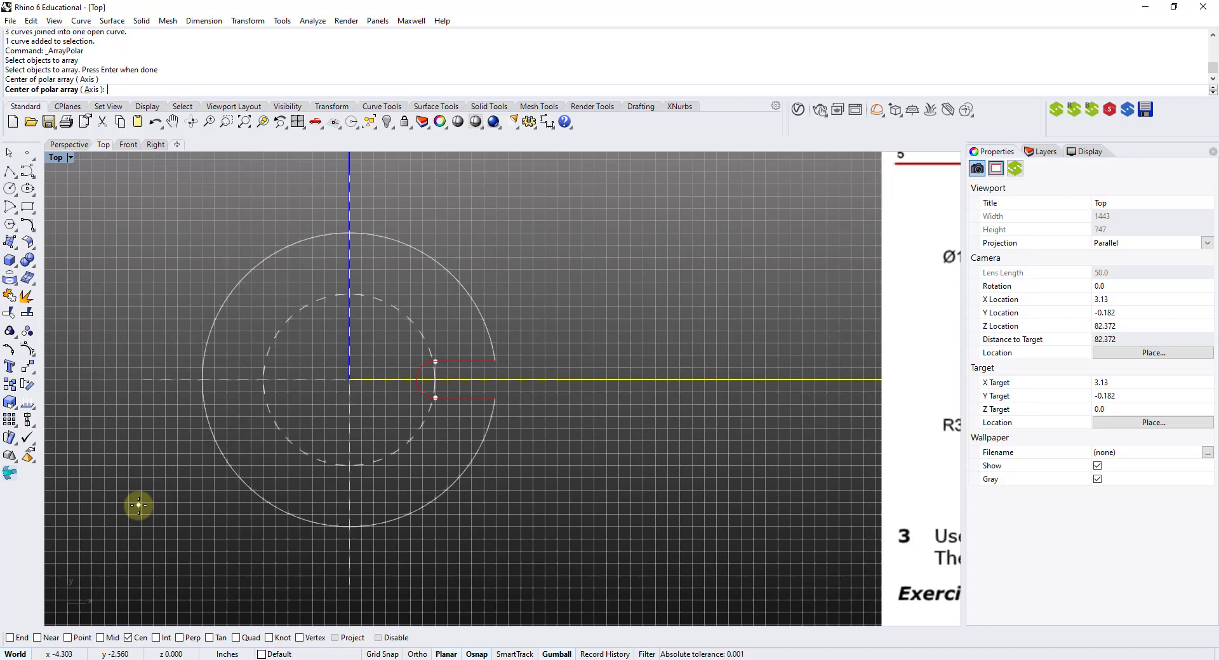
pyautogui.write('0')
pyautogui.press('Return')
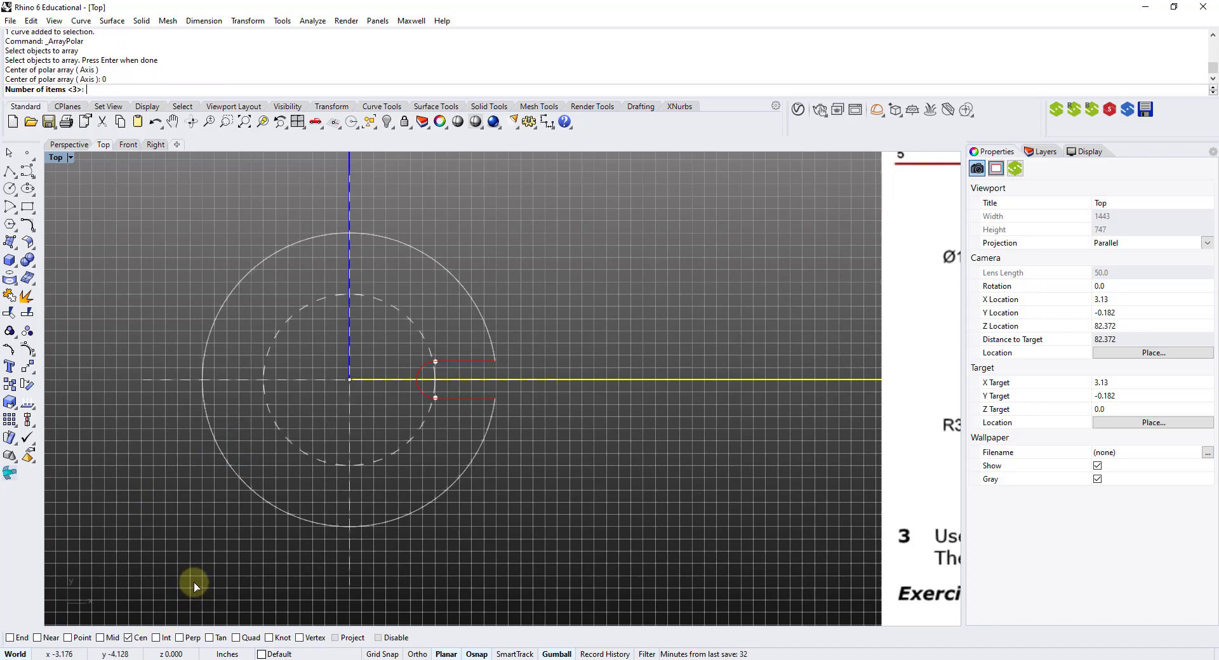
pyautogui.press('F7')
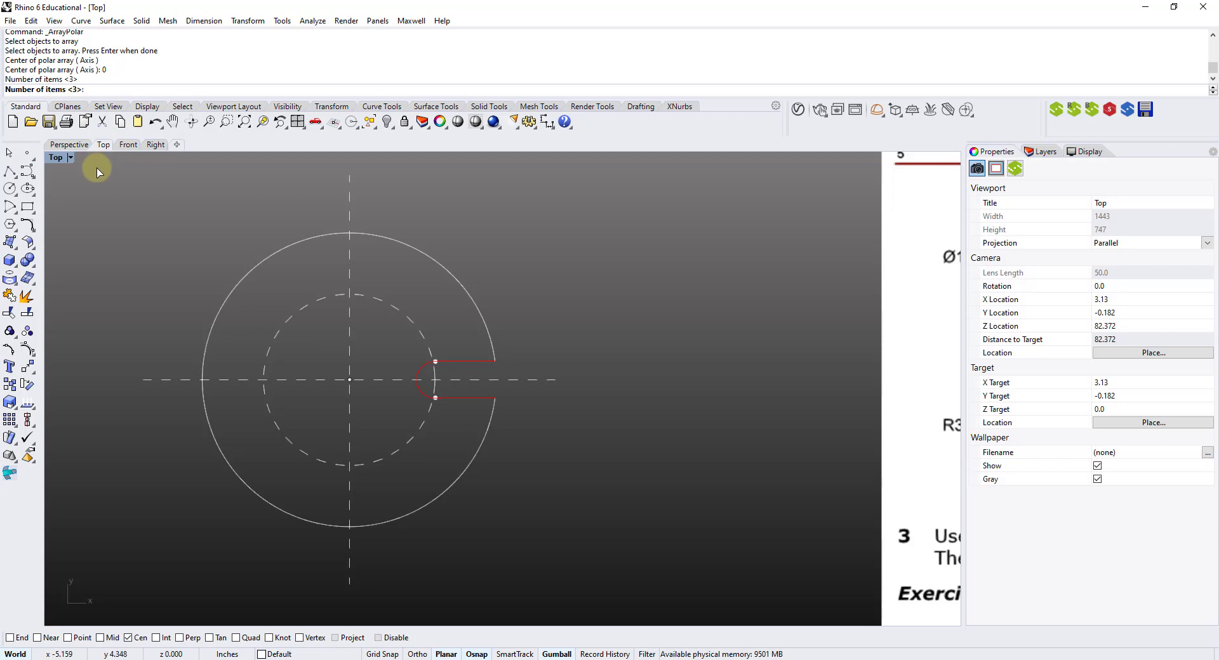
pyautogui.write('6')
pyautogui.press('Return')
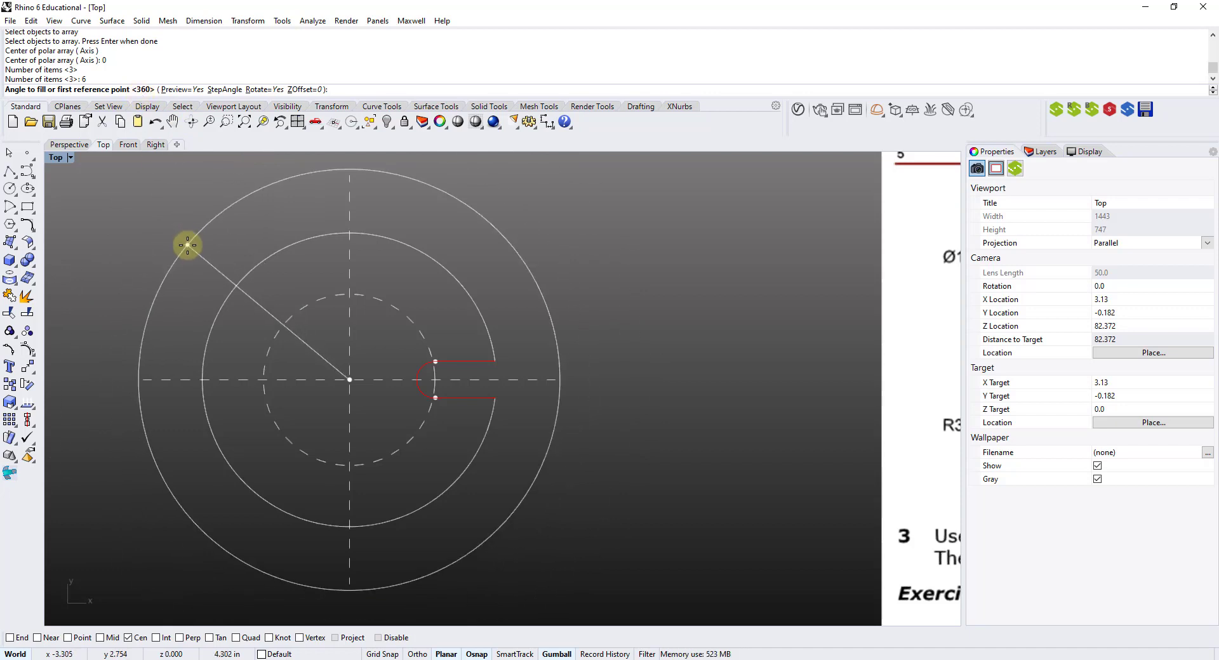
pyautogui.press('Return')
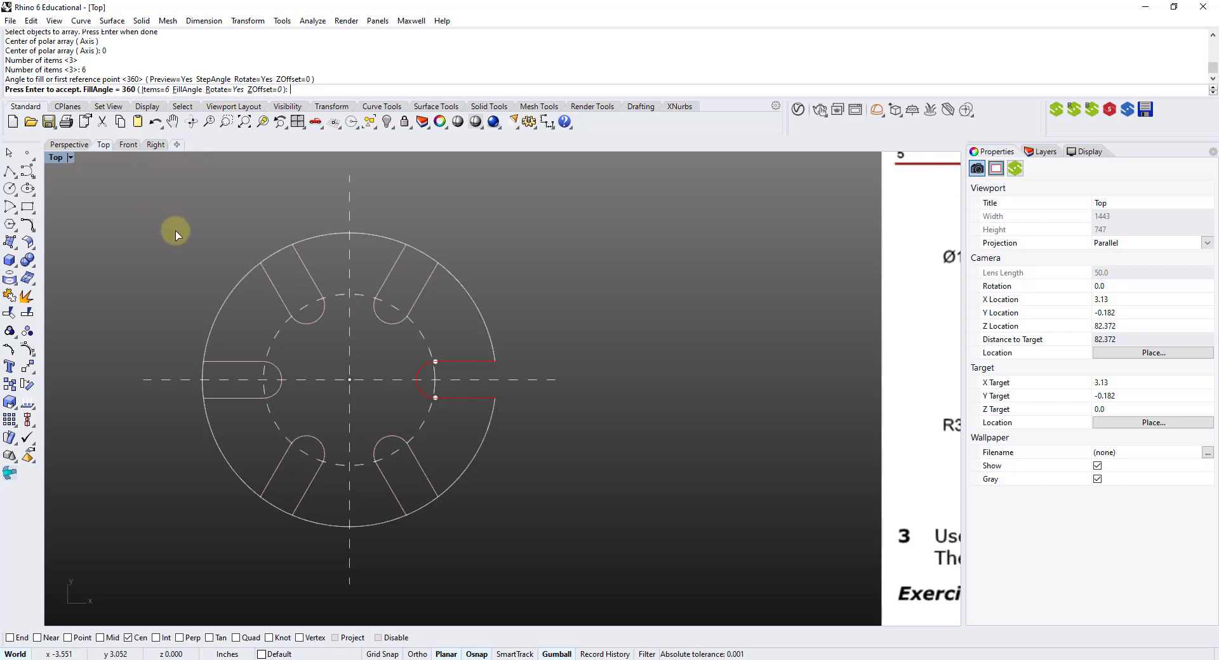
pyautogui.press('Return')
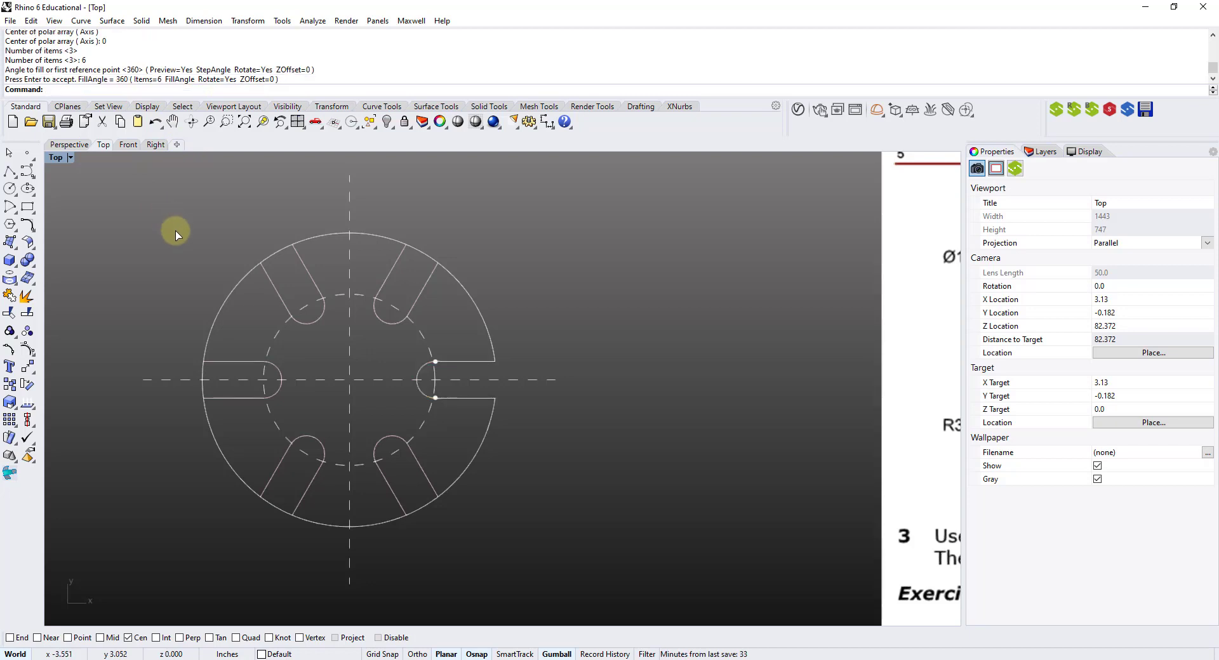
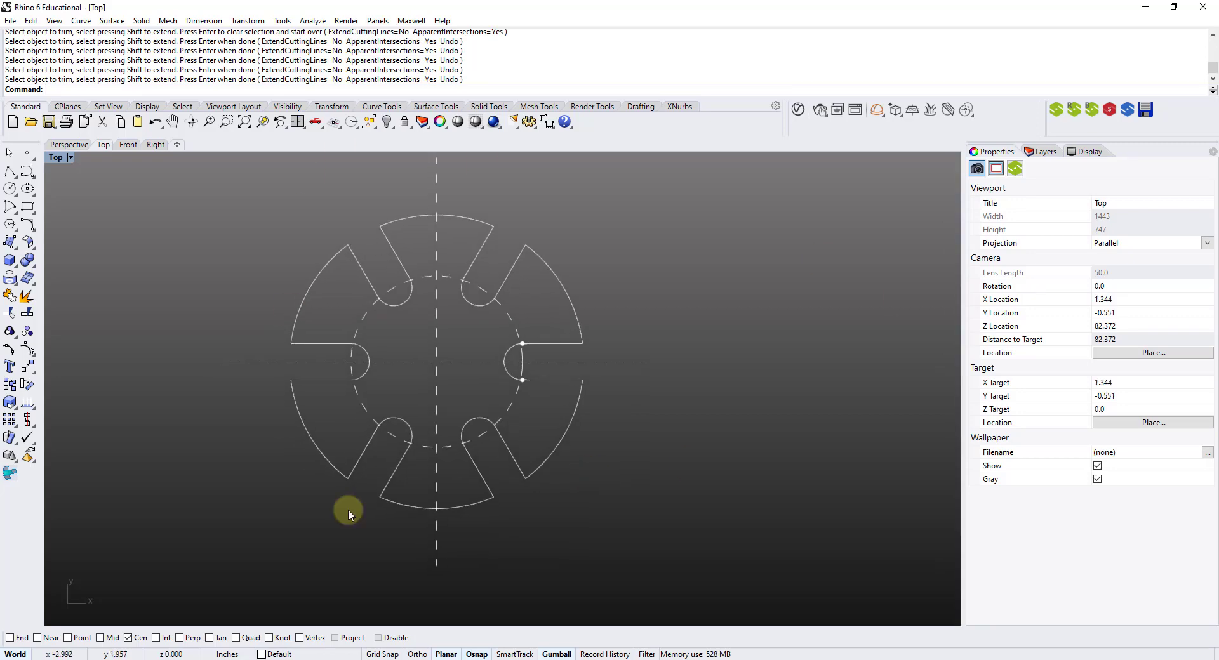
# Join all the trimmed outer arcs and slot curves of the wheel into one closed profile
pyautogui.moveTo(283, 293); pyautogui.dragTo(245, 381)
pyautogui.scroll(-3, 245, 381)
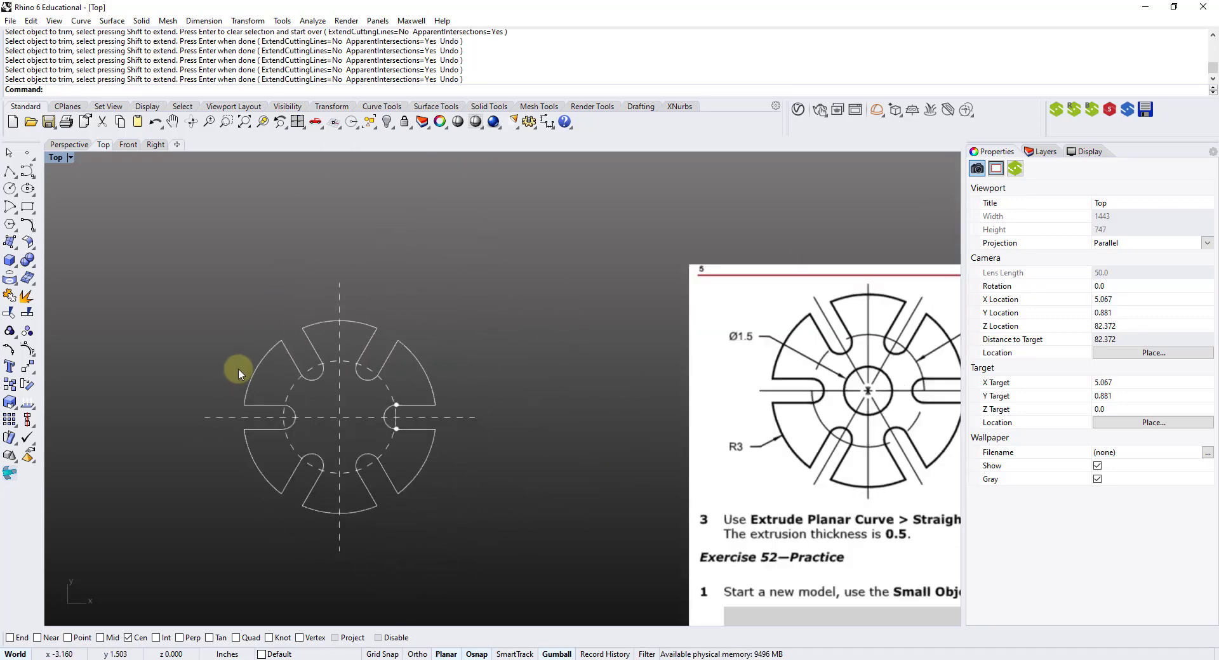
pyautogui.moveTo(238, 368); pyautogui.dragTo(199, 328, button='right')
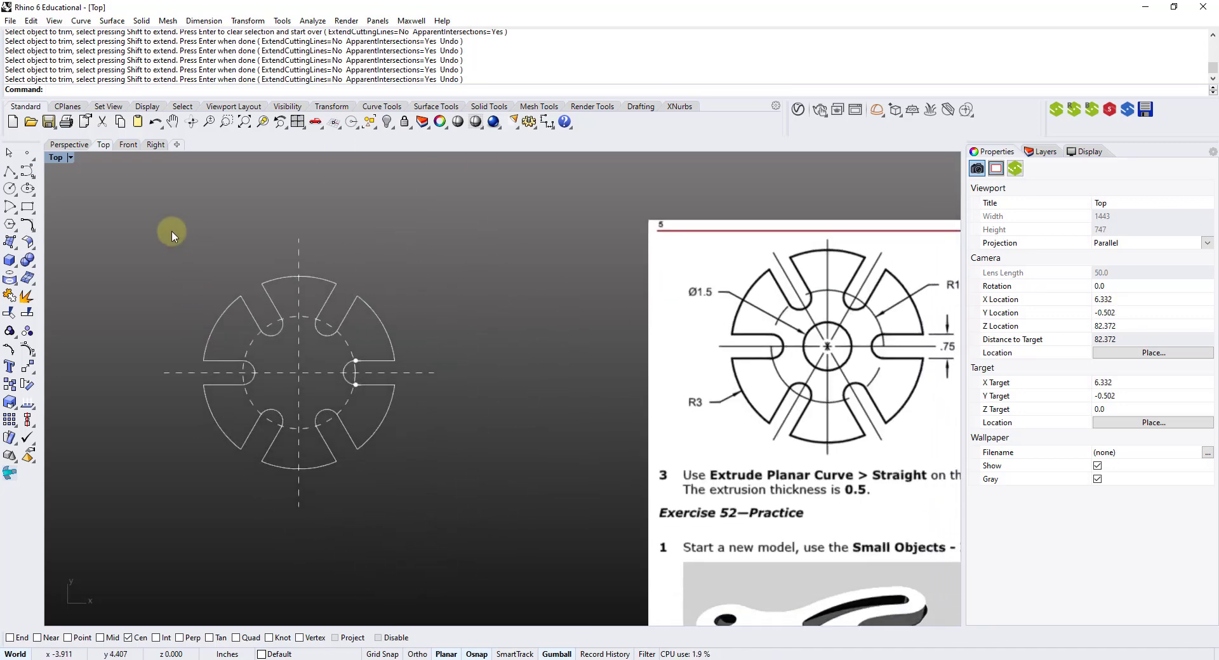
pyautogui.moveTo(171, 230)
pyautogui.mouseDown()
pyautogui.moveTo(279, 382)
pyautogui.moveTo(420, 494)
pyautogui.mouseUp()
pyautogui.click(10, 296)
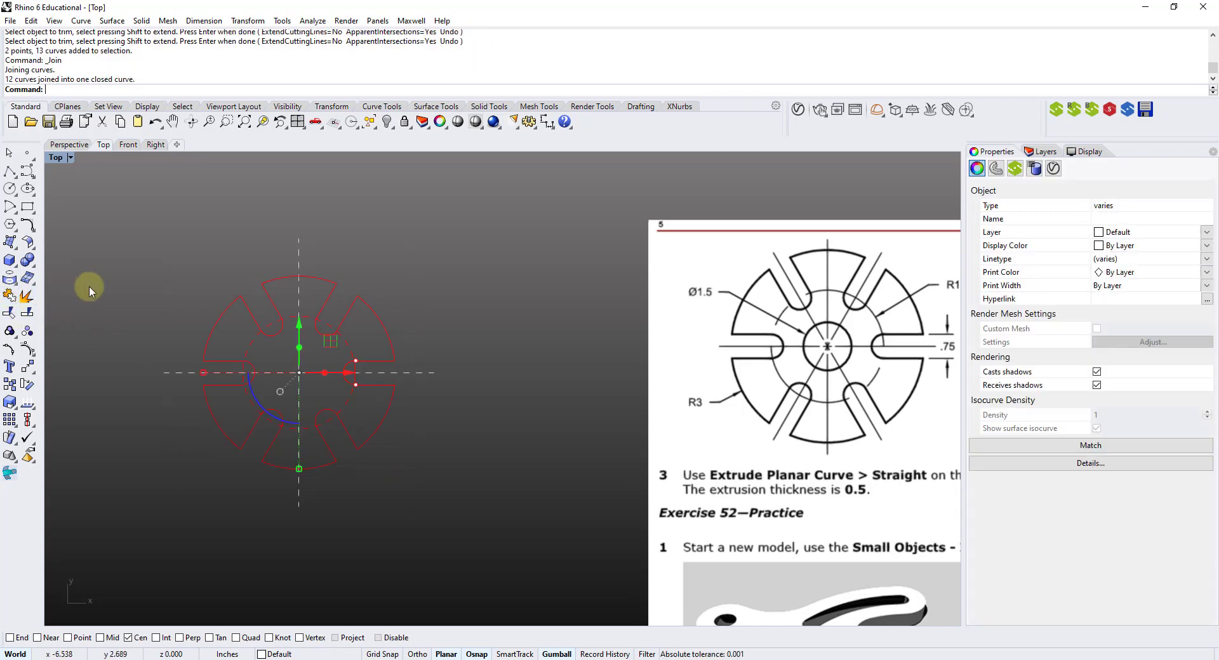
pyautogui.click(89, 285)
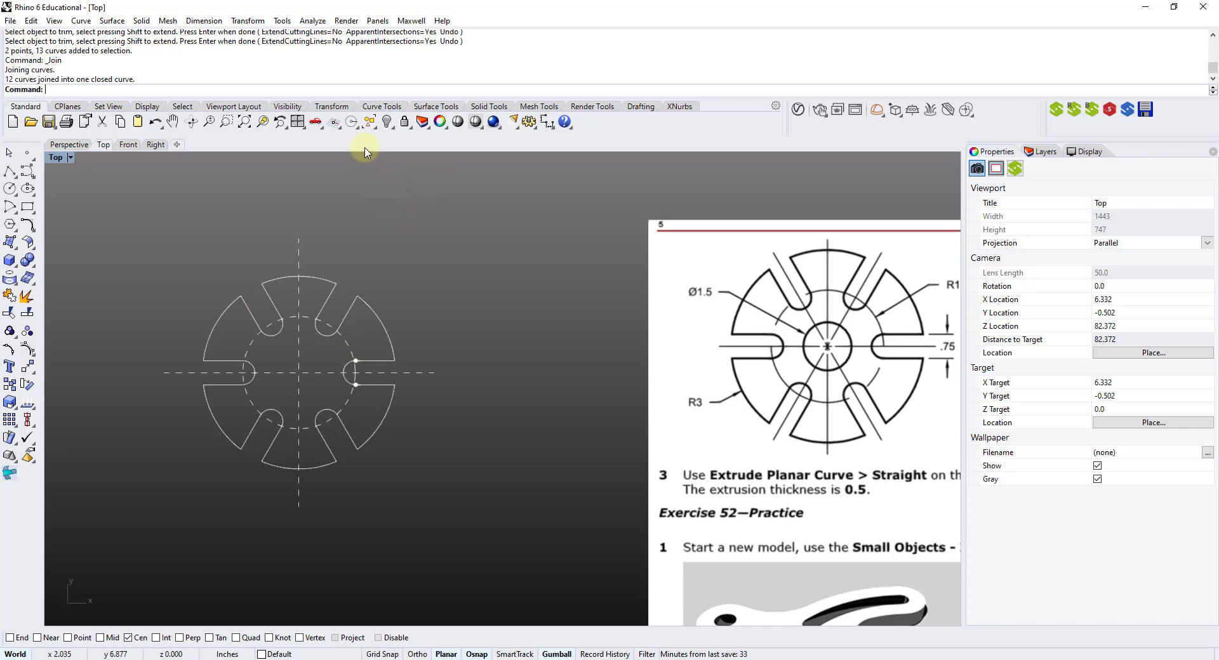
# Select all point objects in the drawing and hide them
pyautogui.click(372, 126)
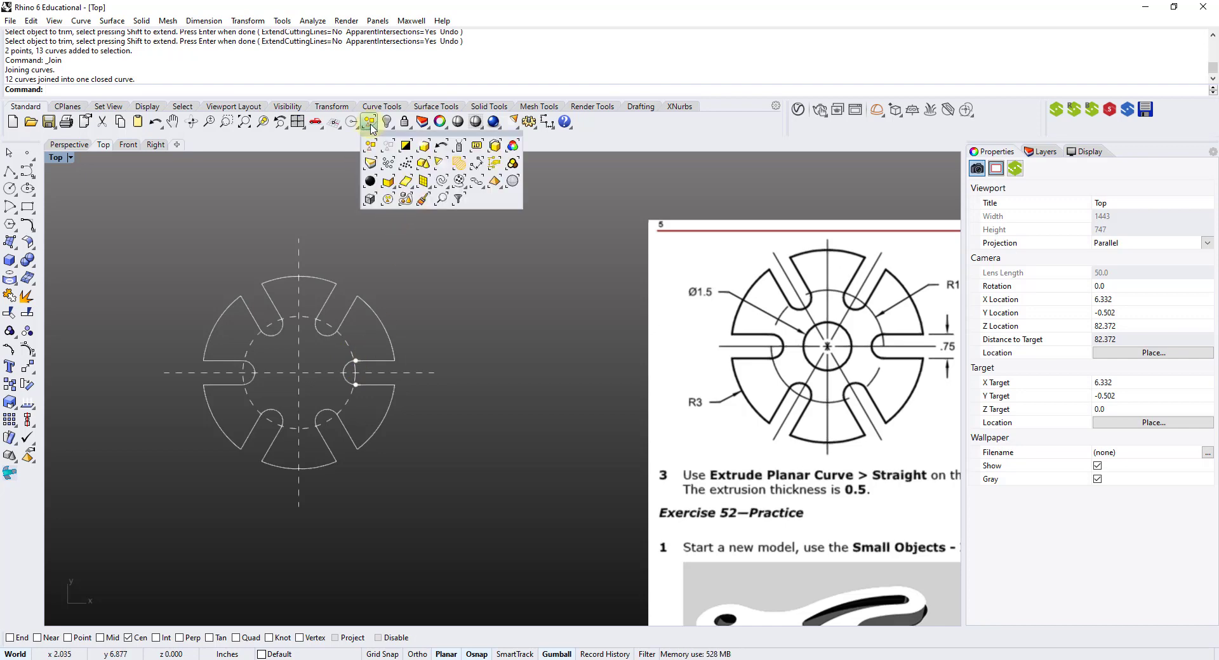
pyautogui.click(387, 164)
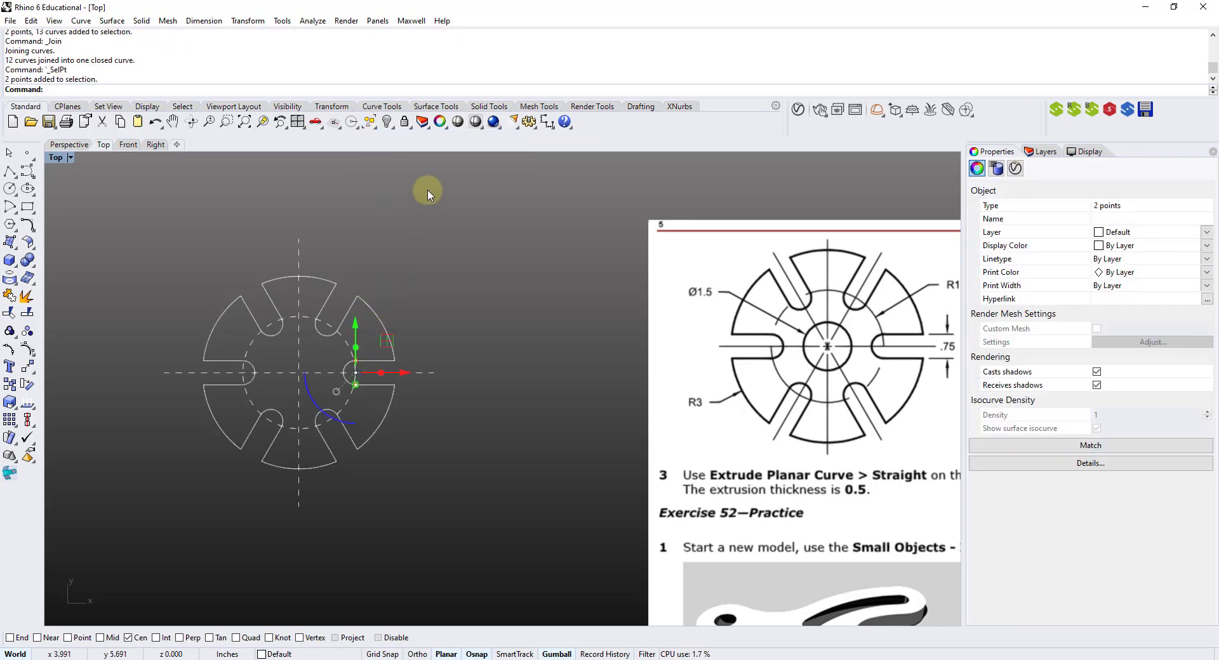
pyautogui.click(387, 124)
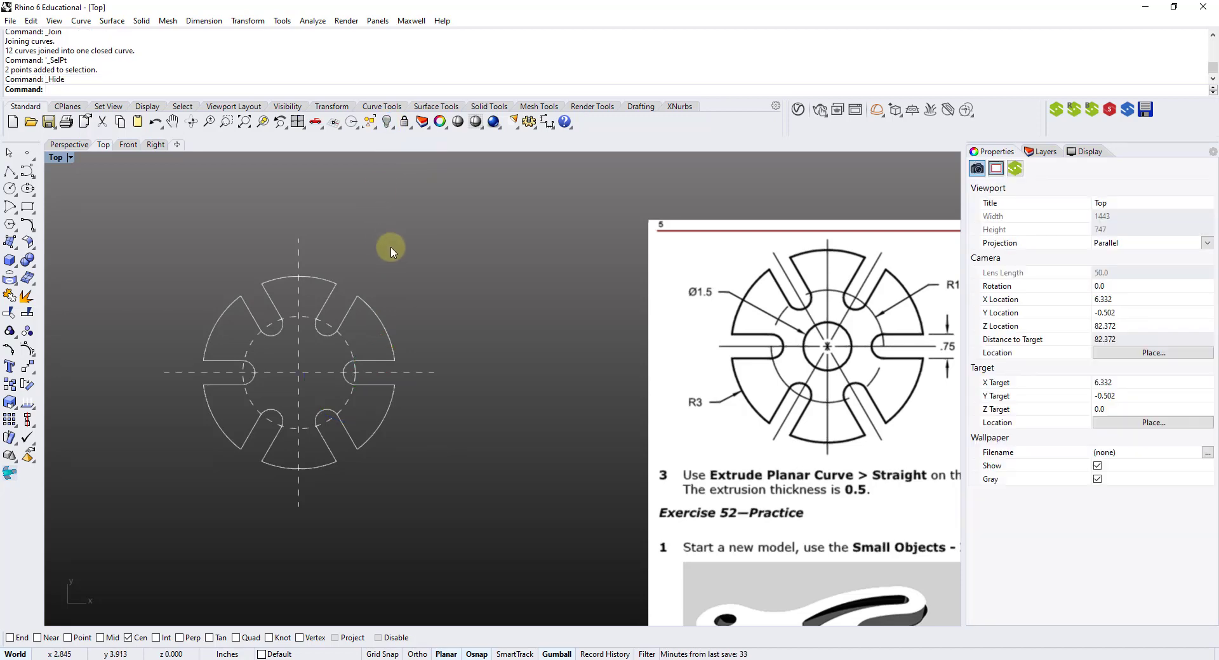
# Draw a circle of diameter 1.5 centered at the origin (0) for the wheel's central hole
pyautogui.moveTo(391, 251); pyautogui.dragTo(429, 259, button='right')
pyautogui.scroll(-2, 424, 255)
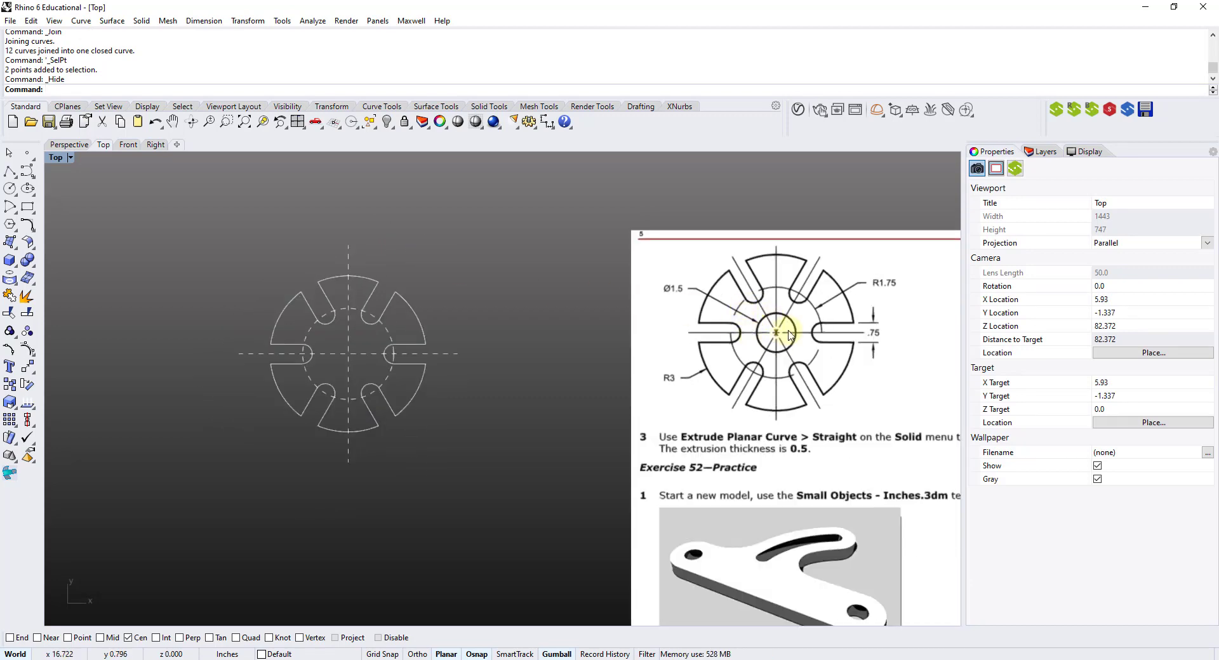
pyautogui.click(10, 189)
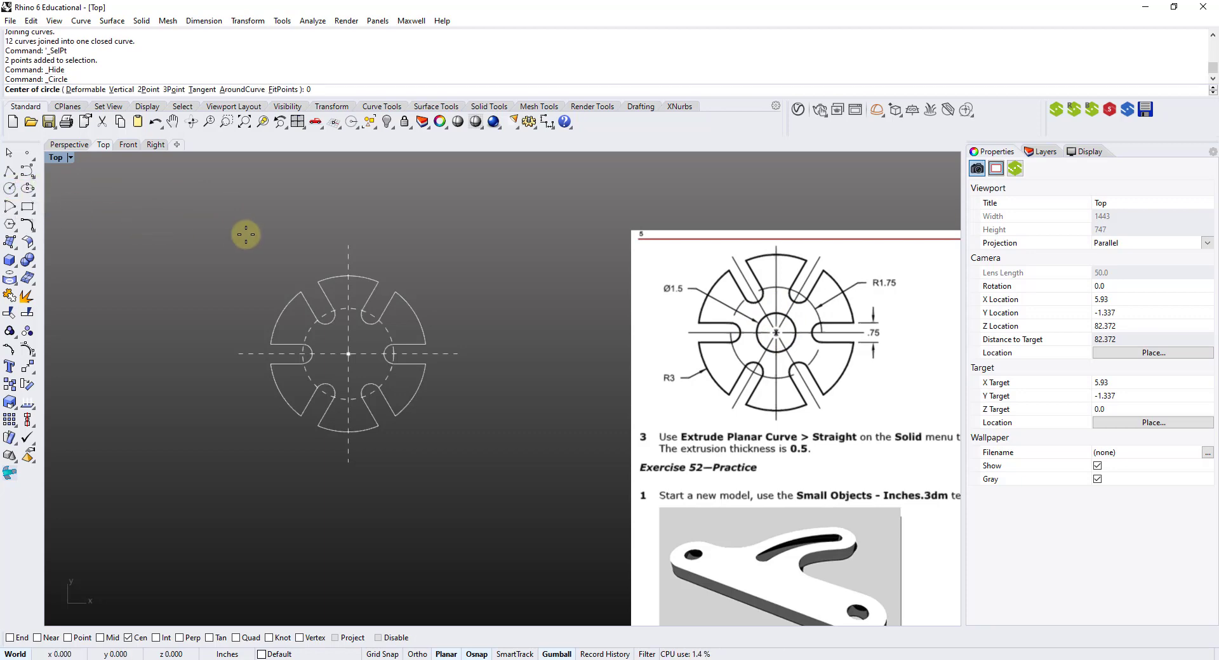
pyautogui.write('0')
pyautogui.press('Return')
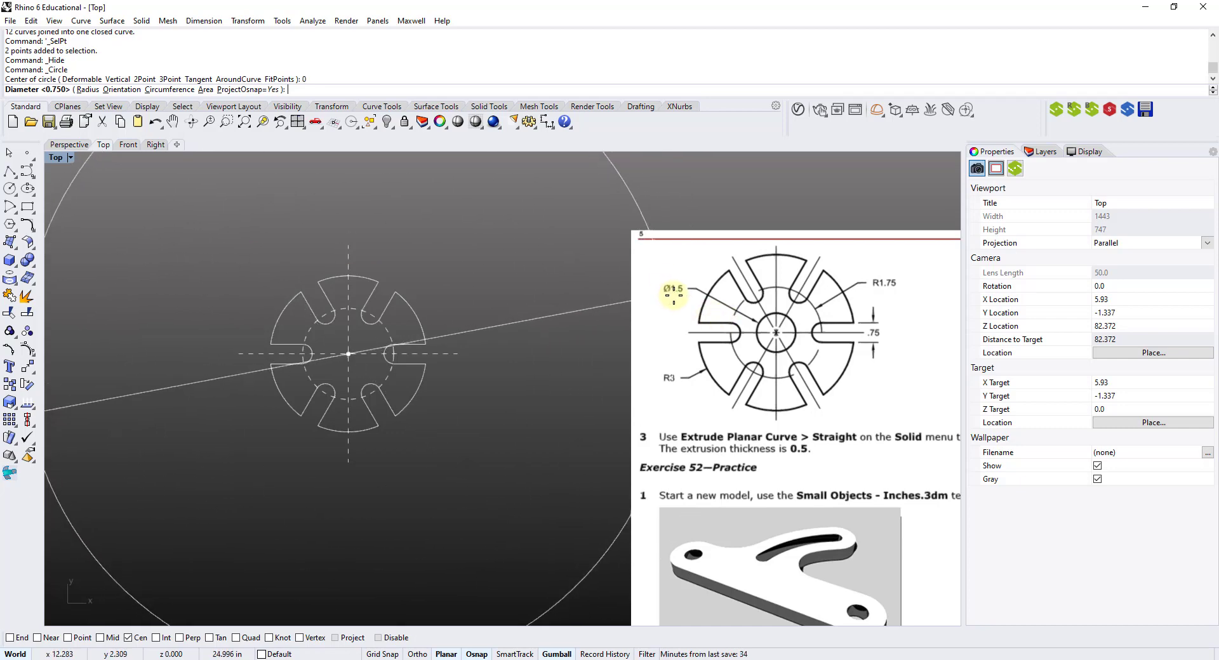
pyautogui.scroll(5, 672, 284)
pyautogui.scroll(-2, 666, 280)
pyautogui.scroll(-3, 644, 273)
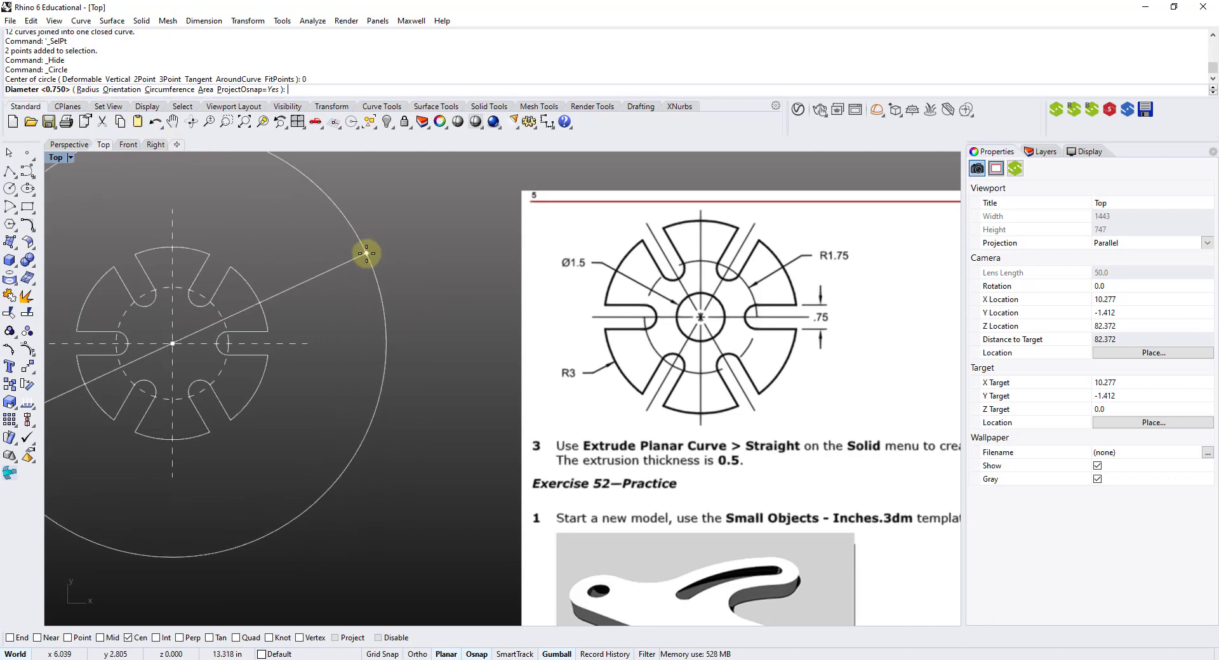
pyautogui.moveTo(365, 253); pyautogui.dragTo(455, 288, button='right')
pyautogui.write('1')
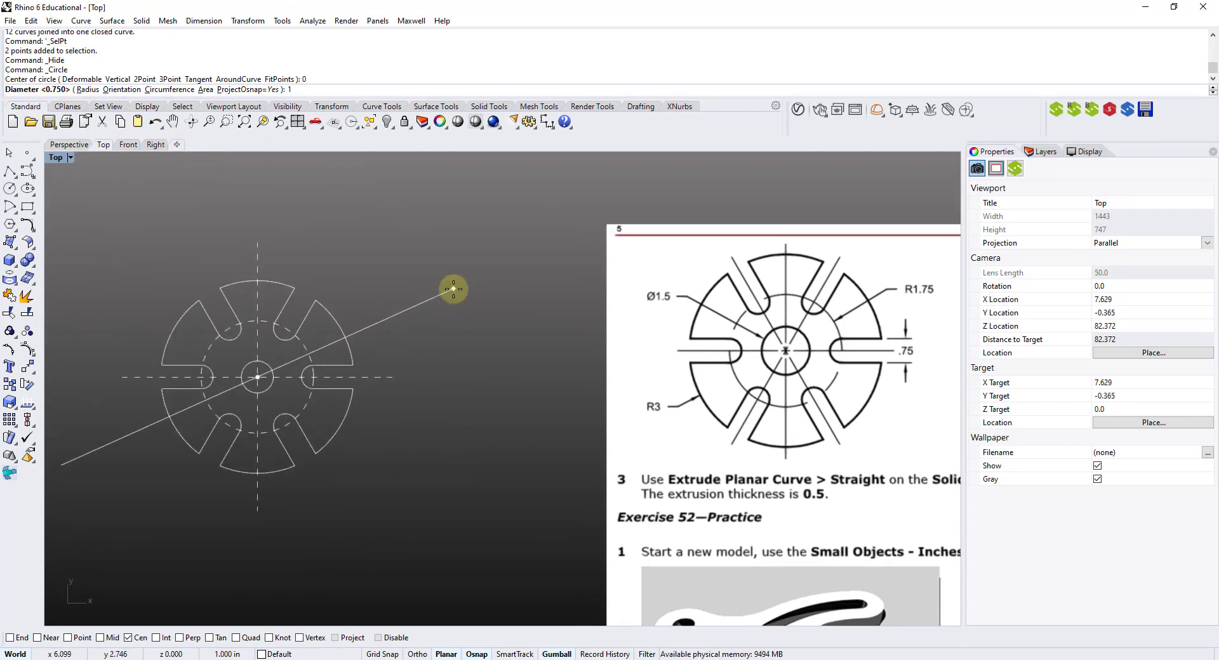
pyautogui.write('.5')
pyautogui.press('Return')
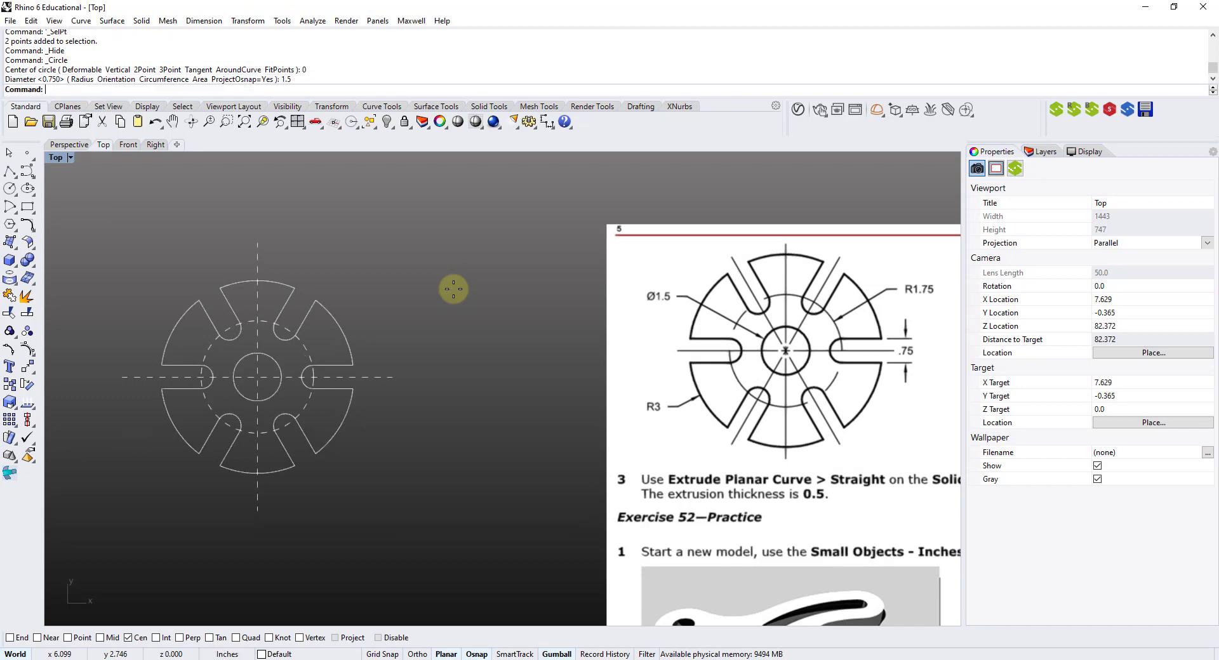
pyautogui.scroll(-2, 453, 288)
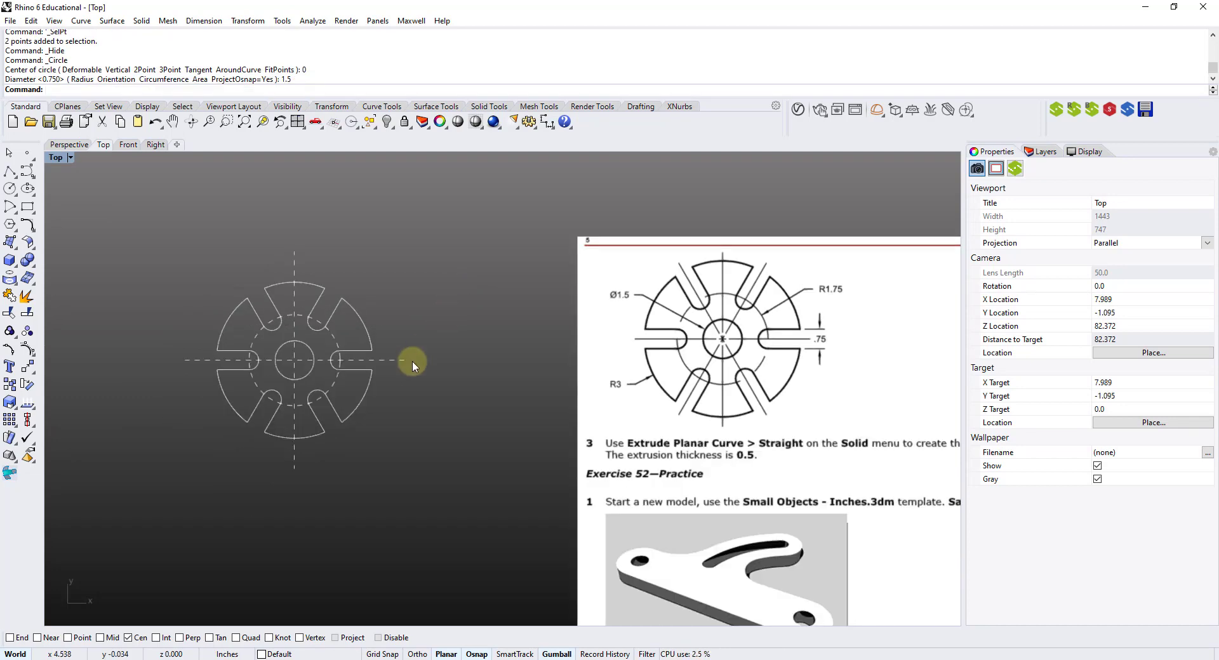
pyautogui.moveTo(411, 362); pyautogui.dragTo(412, 347, button='right')
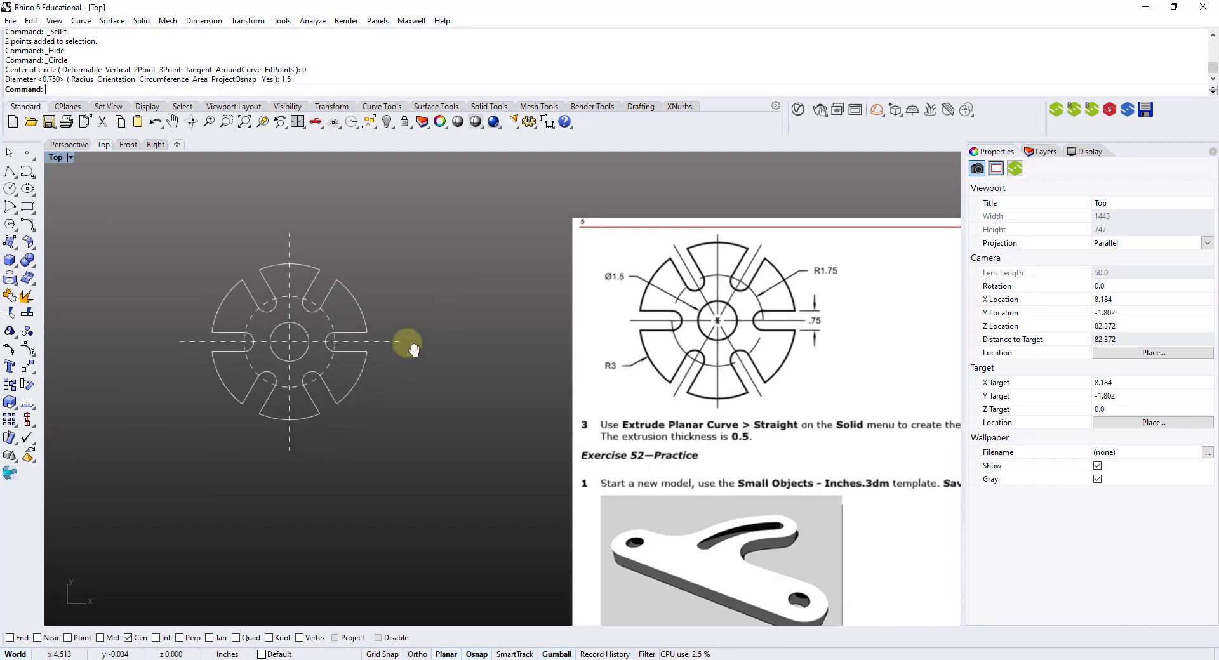
# Select the joined slotted wheel outline together with the central hole circle
pyautogui.click(355, 298)
pyautogui.scroll(3, 314, 315)
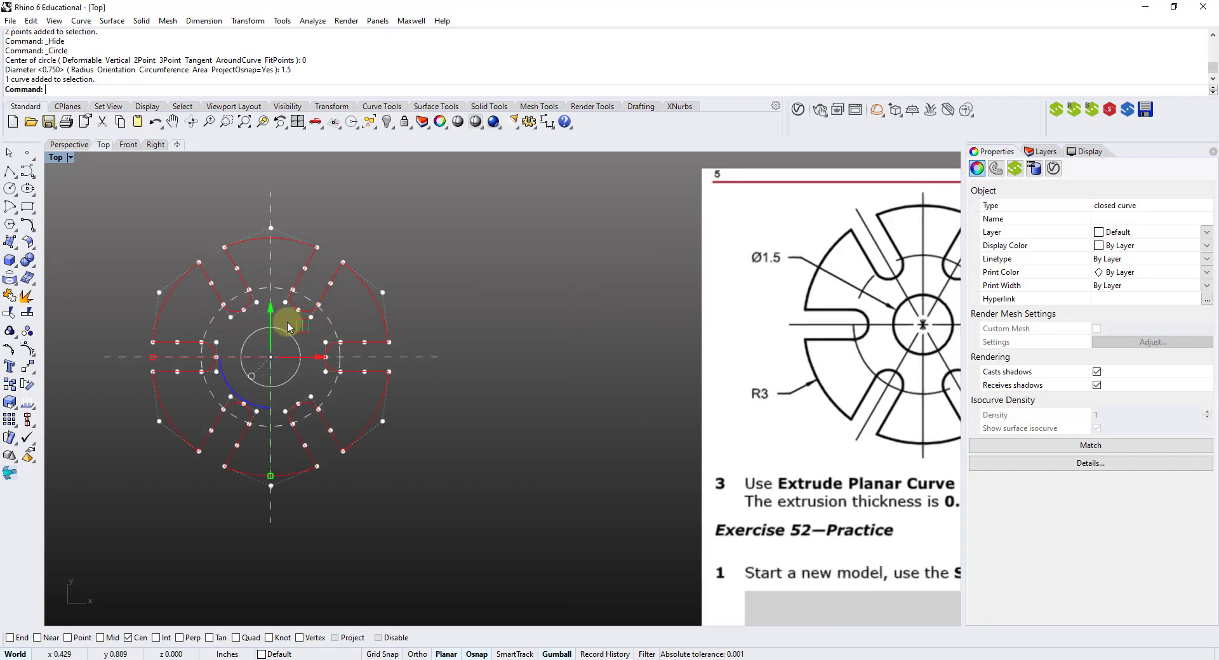
pyautogui.press('Escape')
pyautogui.scroll(-1, 369, 254)
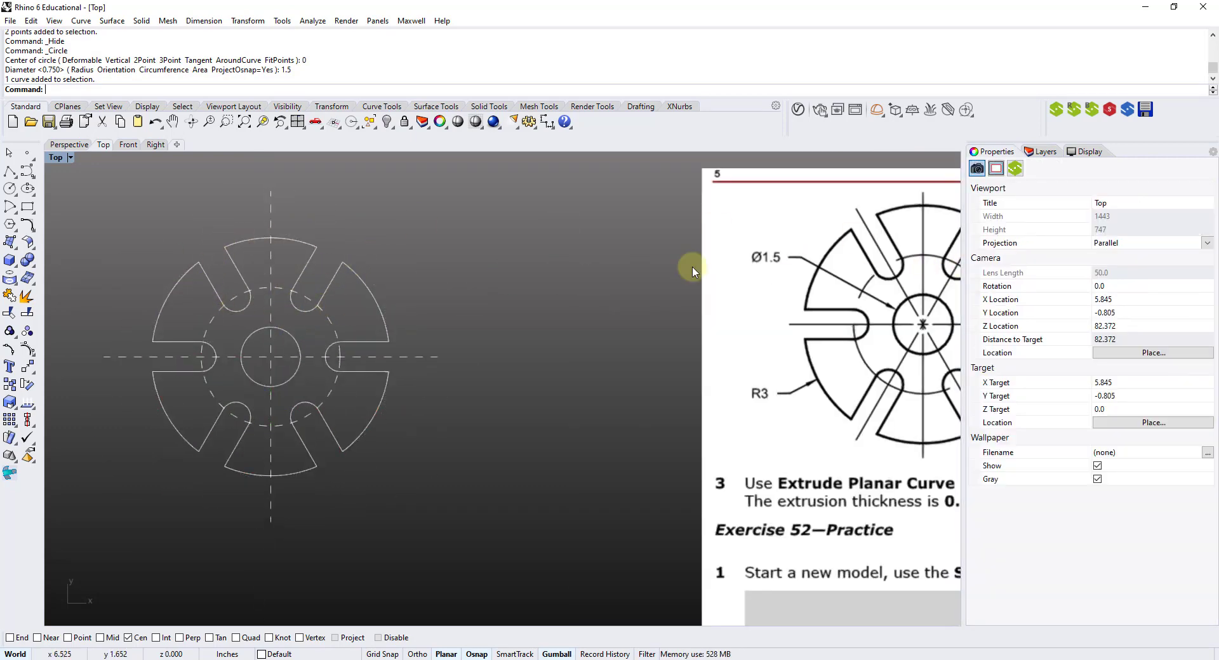
pyautogui.click(365, 285)
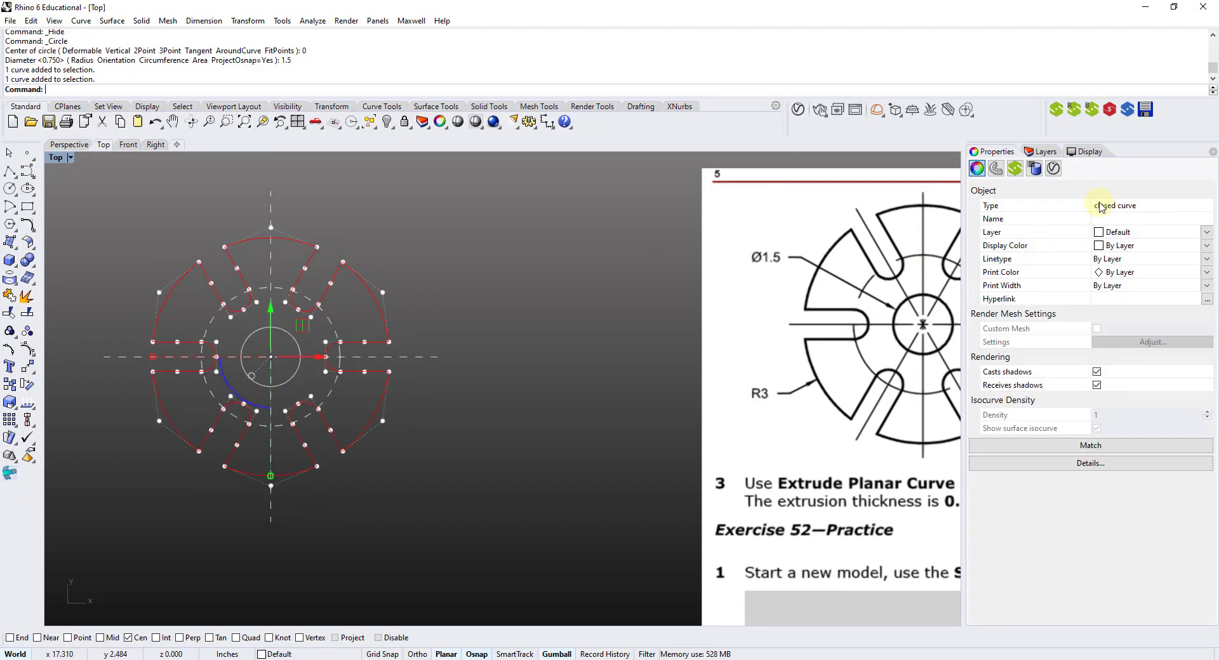
pyautogui.click(292, 337)
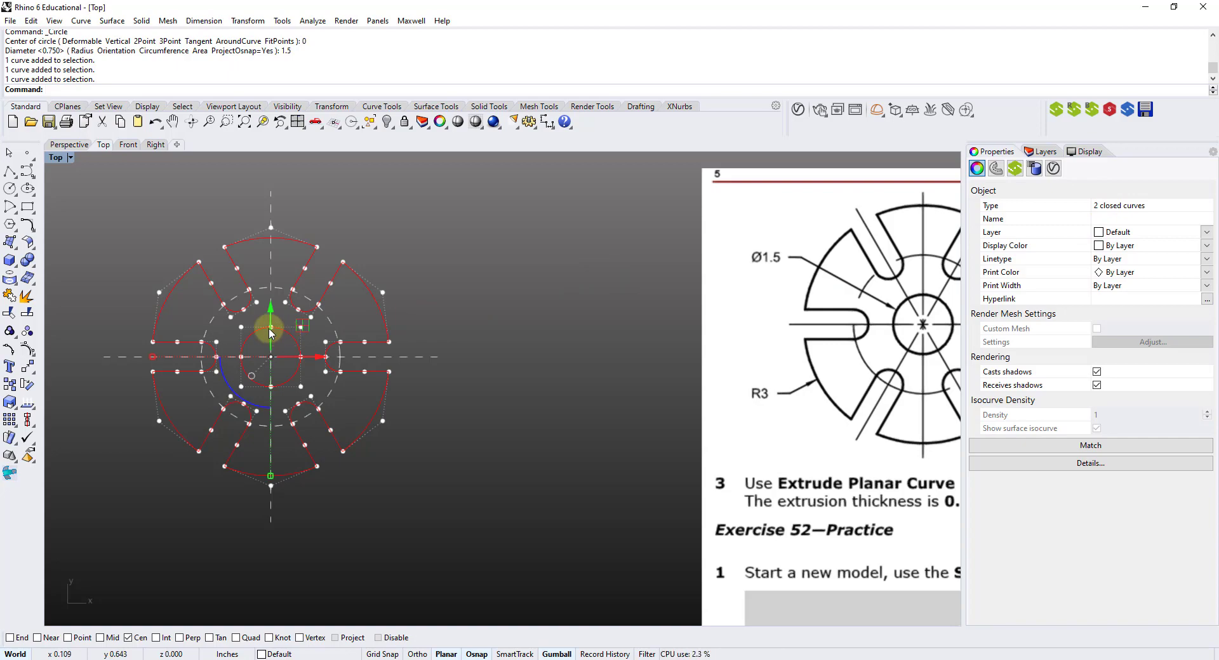
# Switch from the Top view to a maximized Perspective viewport and hide its construction grid
pyautogui.doubleClick(56, 157)
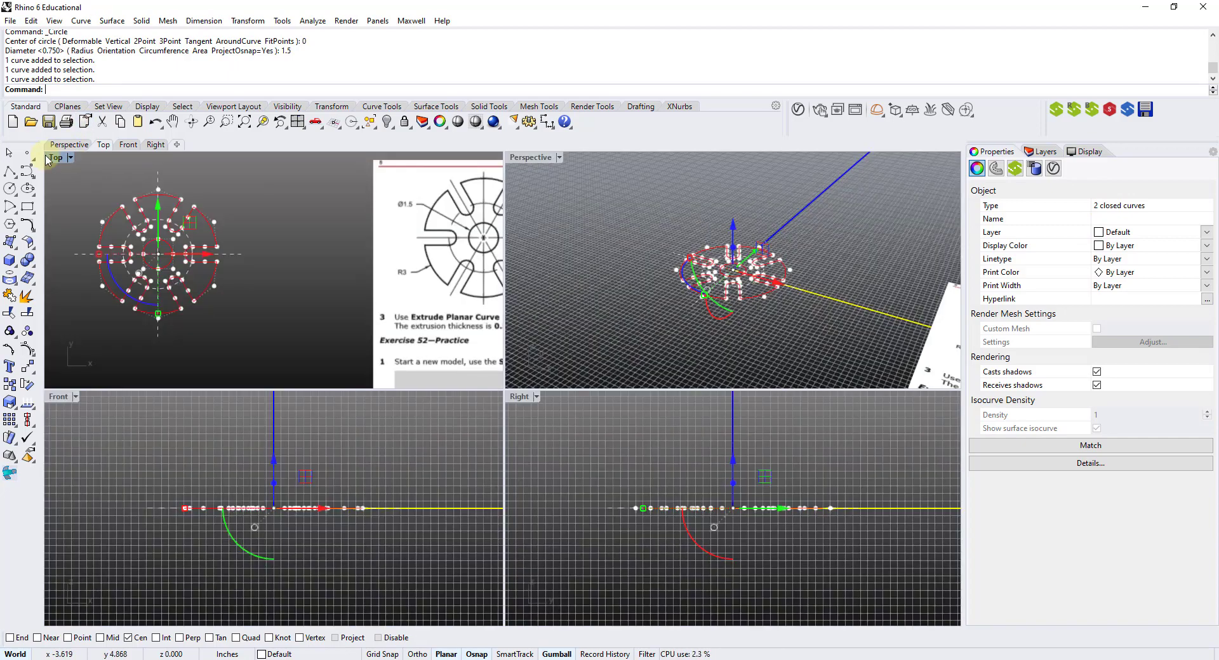
pyautogui.doubleClick(529, 158)
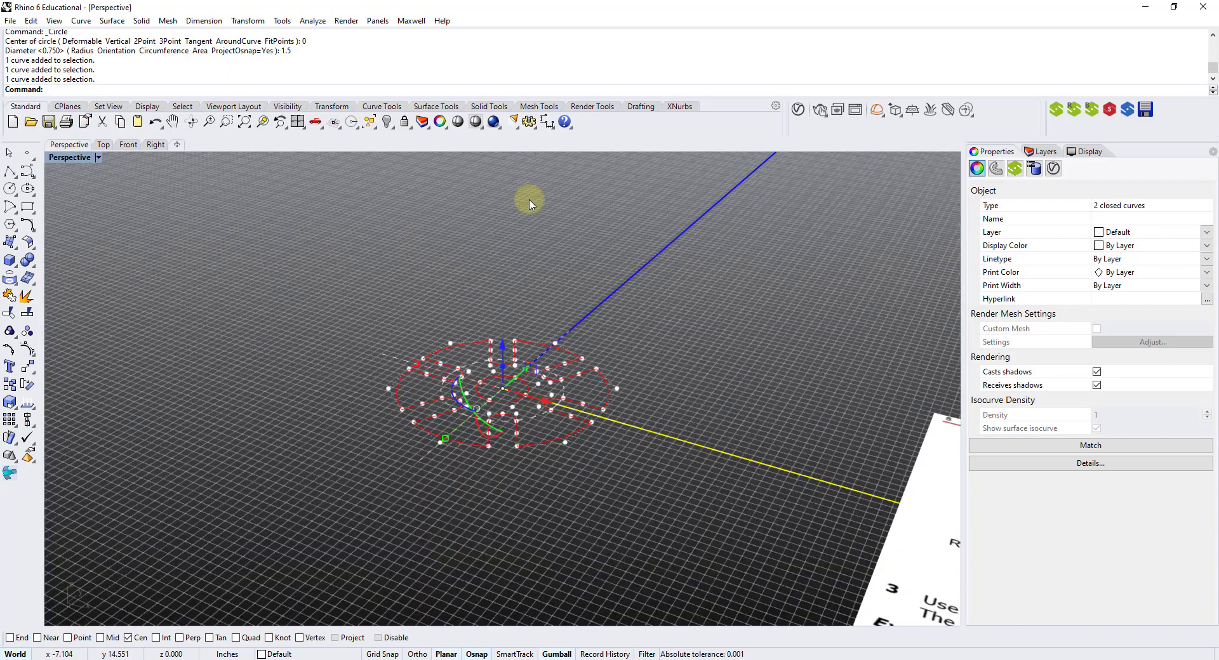
pyautogui.press('F7')
pyautogui.scroll(3, 537, 299)
pyautogui.scroll(-1, 468, 244)
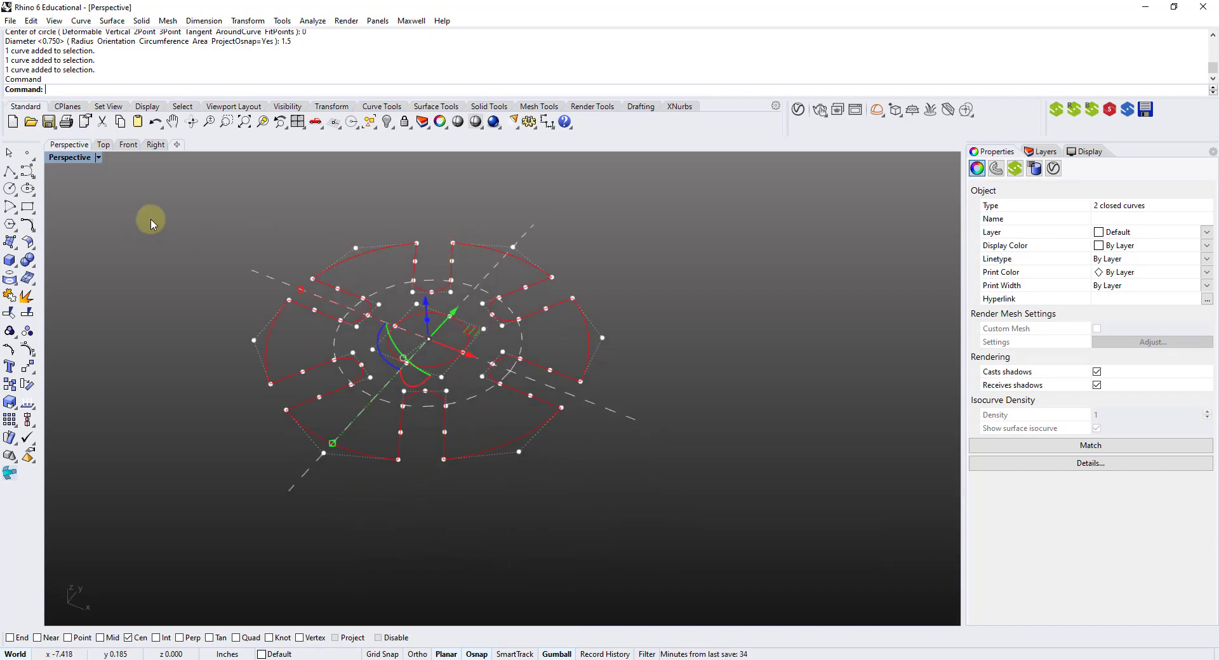
pyautogui.moveTo(285, 319); pyautogui.dragTo(254, 345, button='right')
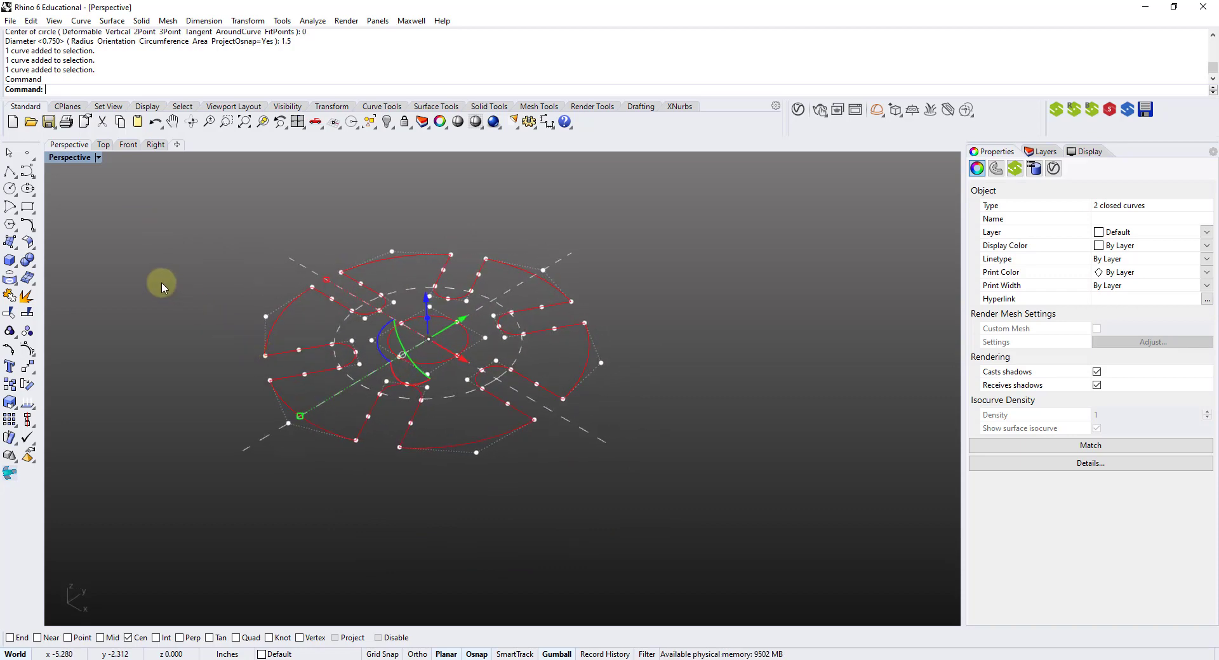
# Create a planar surface from the selected wheel outline and central circle
pyautogui.click(10, 243)
pyautogui.moveTo(64, 242)
pyautogui.mouseDown()
pyautogui.moveTo(87, 224)
pyautogui.moveTo(81, 234)
pyautogui.mouseUp()
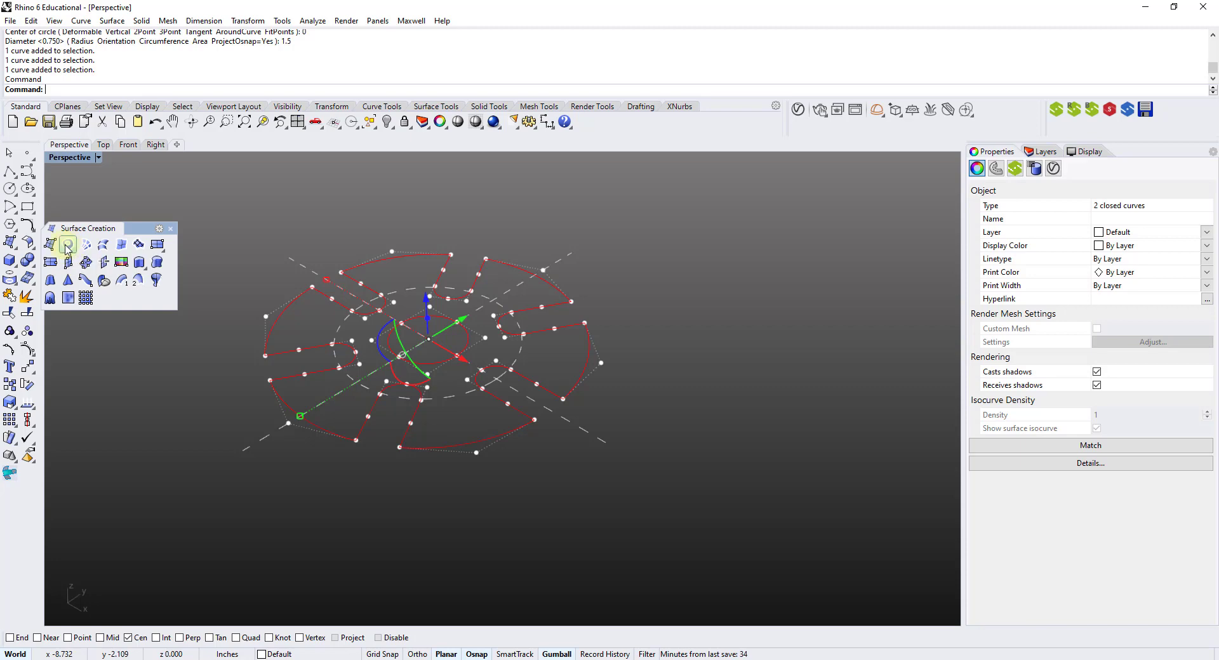
pyautogui.click(68, 246)
pyautogui.click(127, 176)
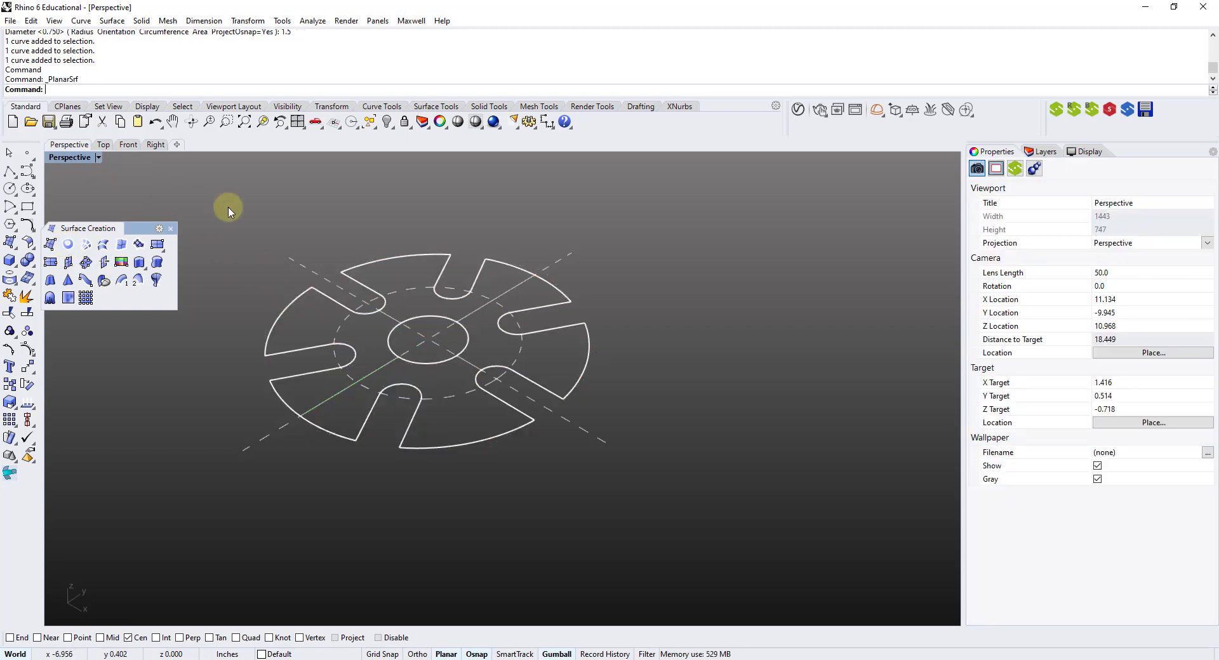
pyautogui.moveTo(229, 207); pyautogui.dragTo(226, 220, button='right')
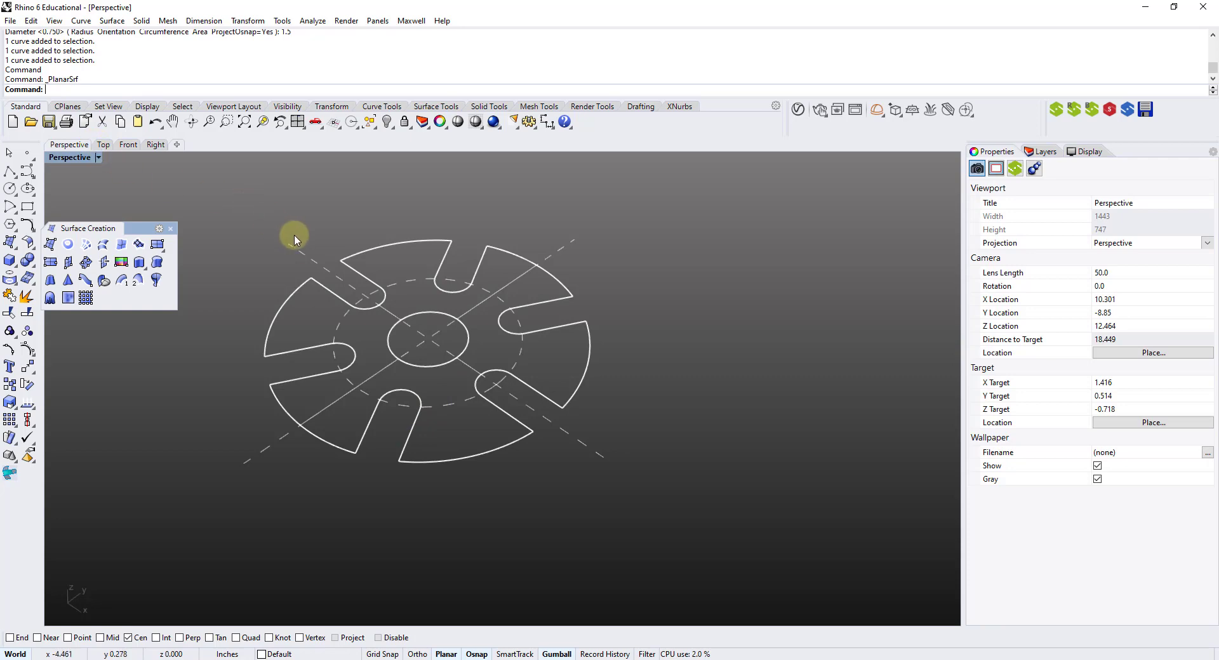
pyautogui.moveTo(293, 236); pyautogui.dragTo(321, 237, button='right')
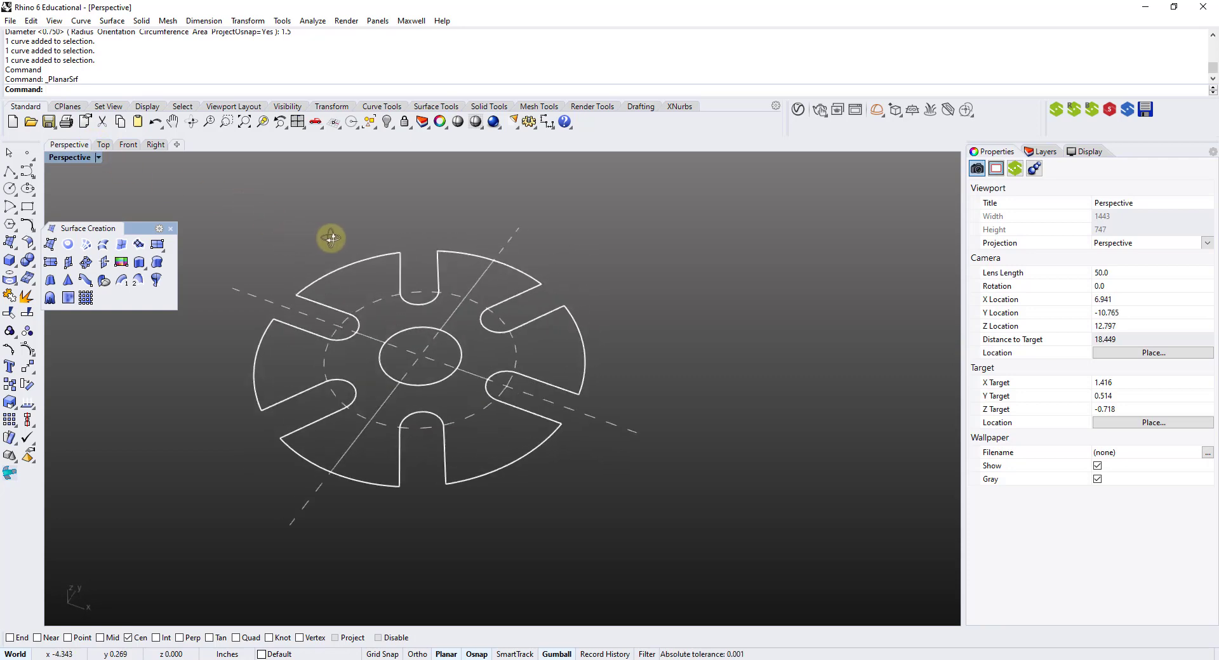
# Set the Perspective viewport's display mode to Shaded
pyautogui.click(70, 157)
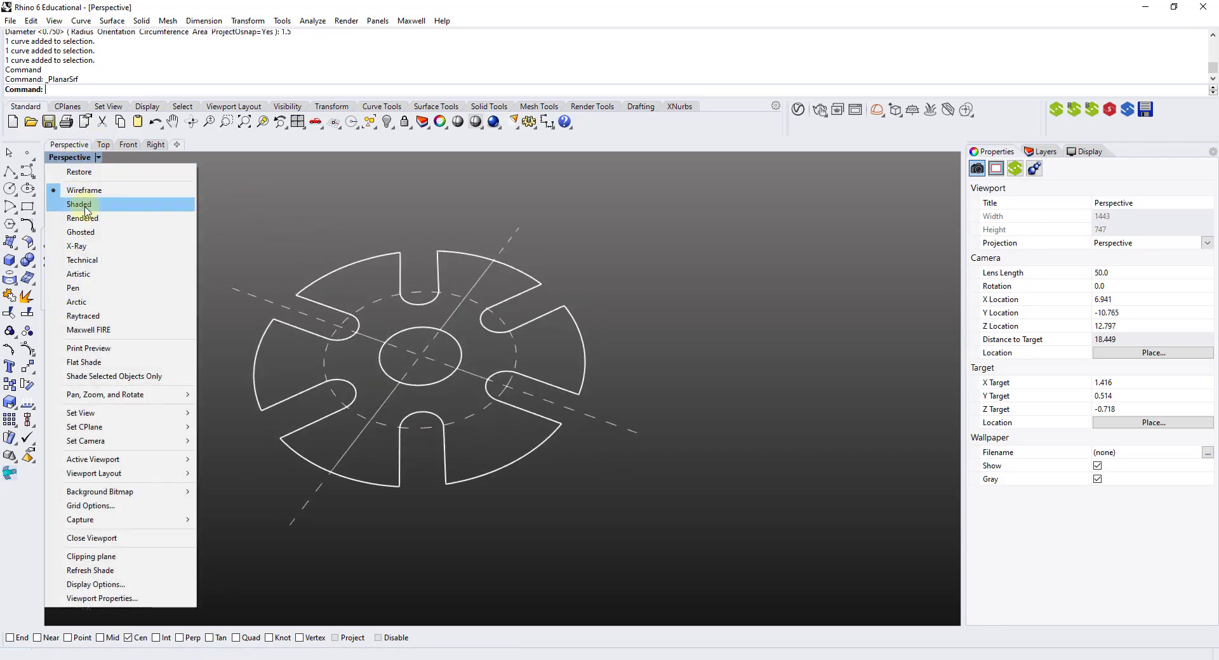
pyautogui.click(70, 157)
pyautogui.click(70, 157)
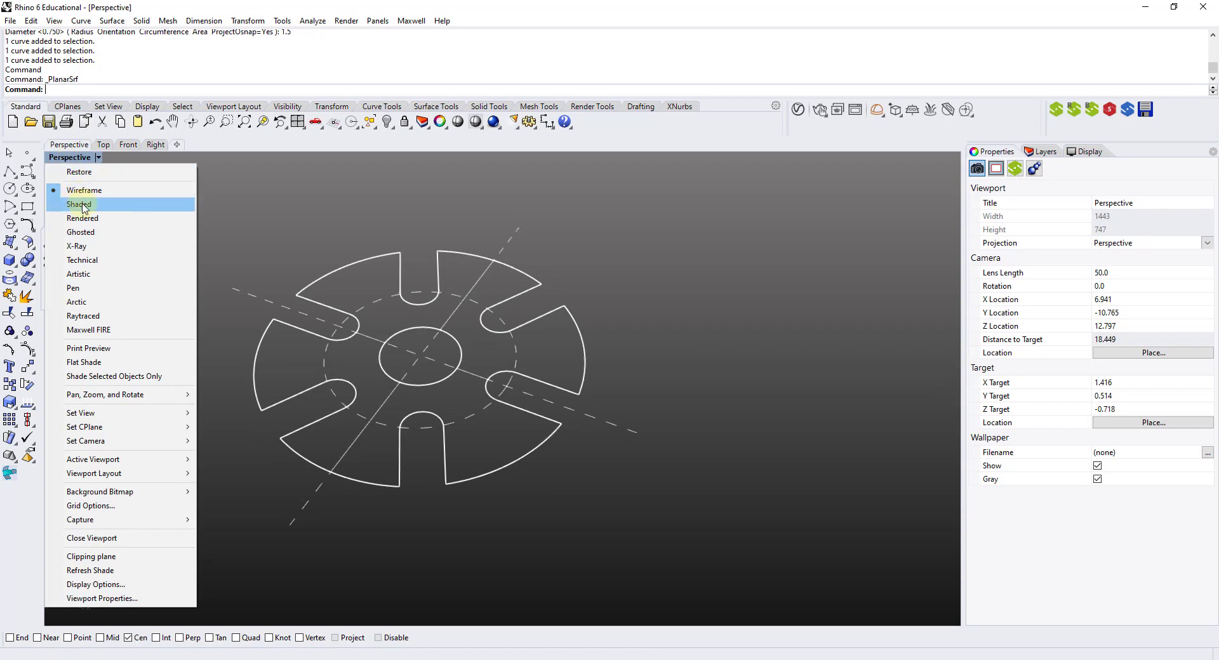
pyautogui.click(83, 204)
pyautogui.moveTo(285, 223)
pyautogui.mouseDown(button='right')
pyautogui.moveTo(265, 228)
pyautogui.moveTo(310, 266)
pyautogui.mouseUp(button='right')
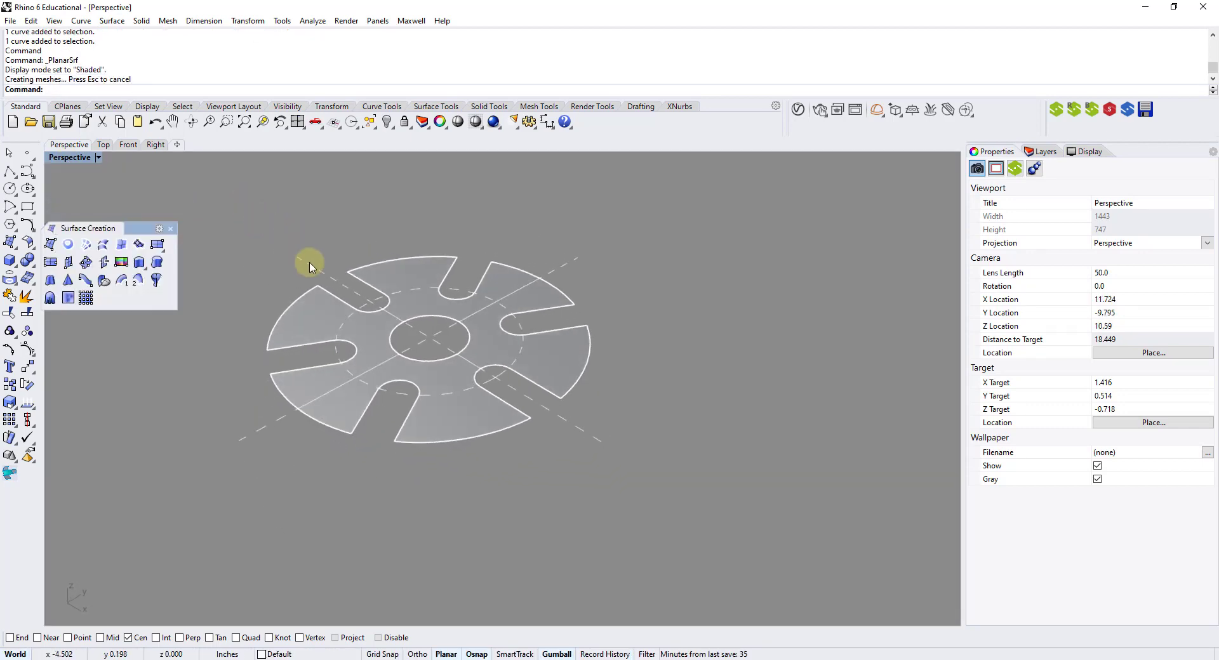
# Extrude the planar wheel surface straight upward into a thin solid disc, picking the distance freehand
pyautogui.click(320, 312)
pyautogui.moveTo(329, 226)
pyautogui.mouseDown(button='right')
pyautogui.moveTo(343, 265)
pyautogui.moveTo(334, 314)
pyautogui.mouseUp(button='right')
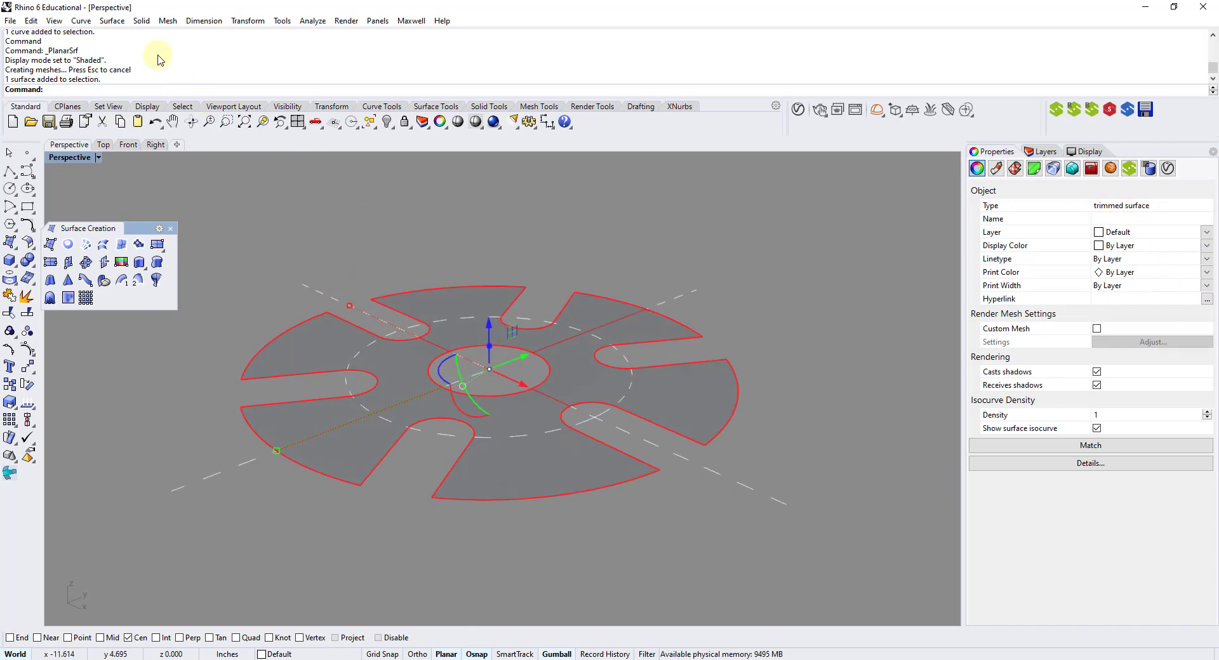
pyautogui.click(144, 22)
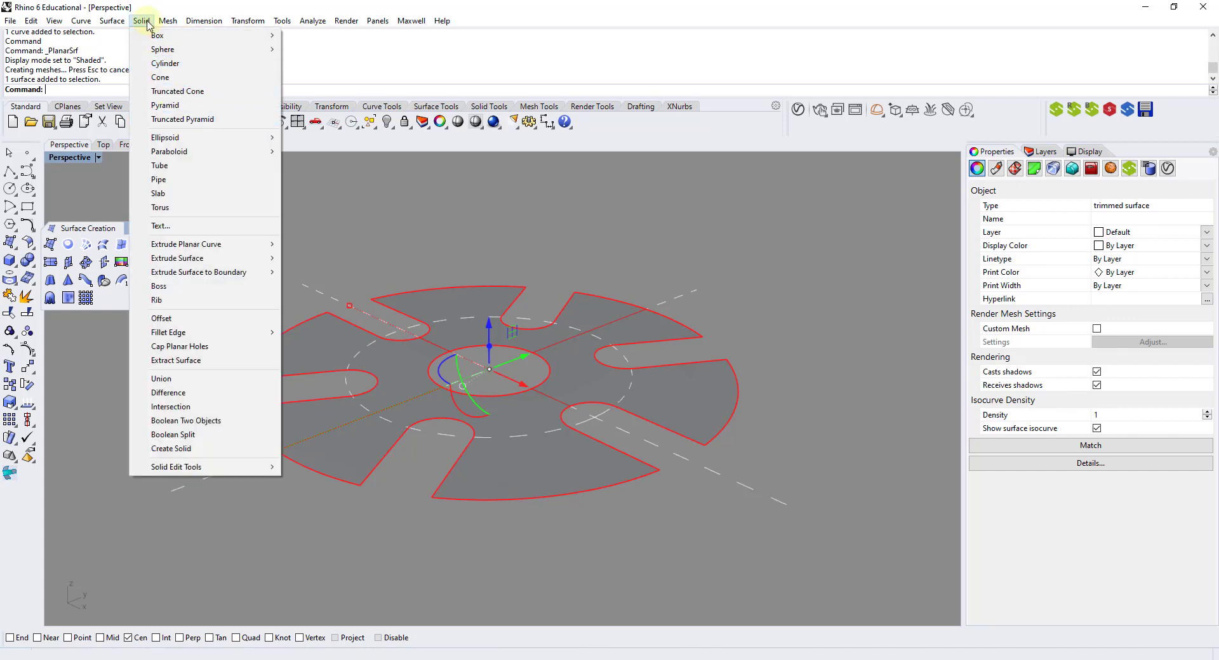
pyautogui.moveTo(173, 263)
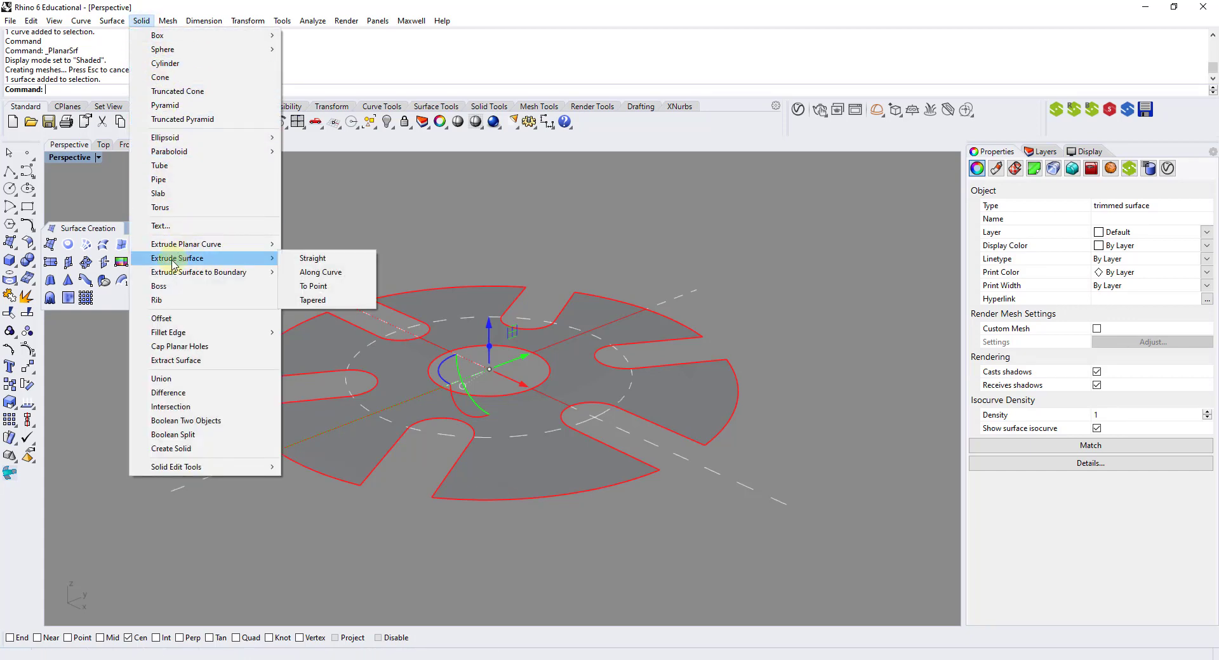
pyautogui.click(310, 261)
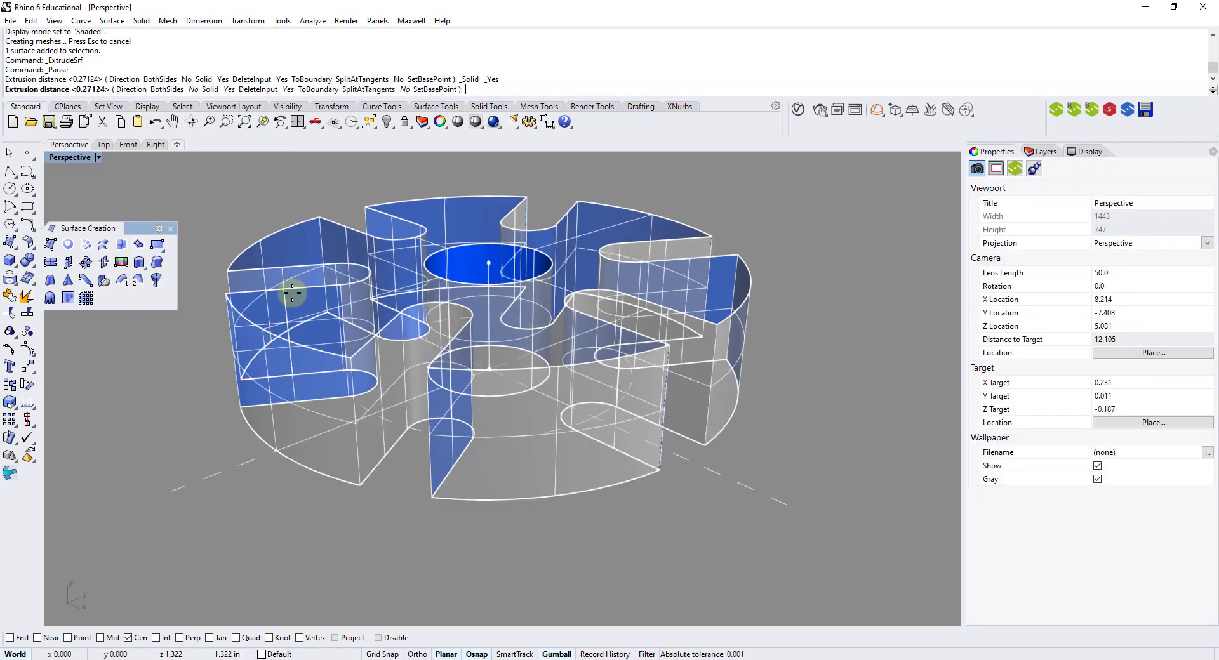
pyautogui.click(183, 383)
pyautogui.moveTo(394, 291)
pyautogui.mouseDown(button='right')
pyautogui.moveTo(400, 318)
pyautogui.moveTo(444, 318)
pyautogui.moveTo(337, 332)
pyautogui.moveTo(463, 327)
pyautogui.mouseUp(button='right')
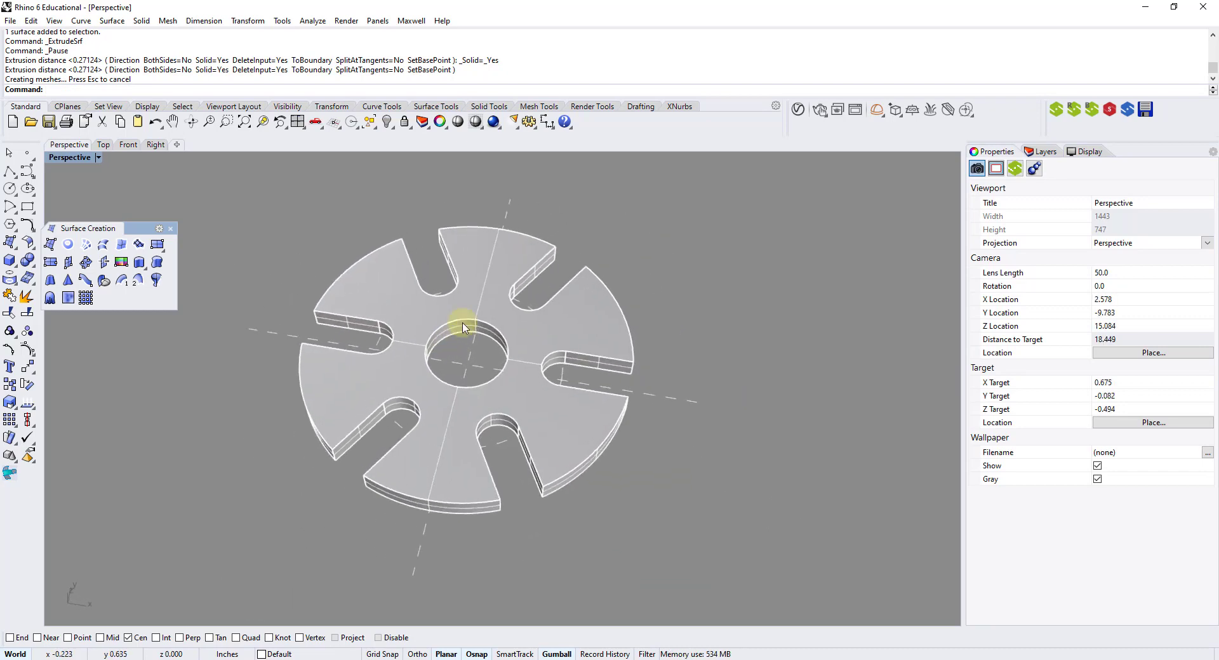
# Check the extruded wheel's object type and compare the model with the reference drawing in a maximized Top viewport
pyautogui.click(465, 306)
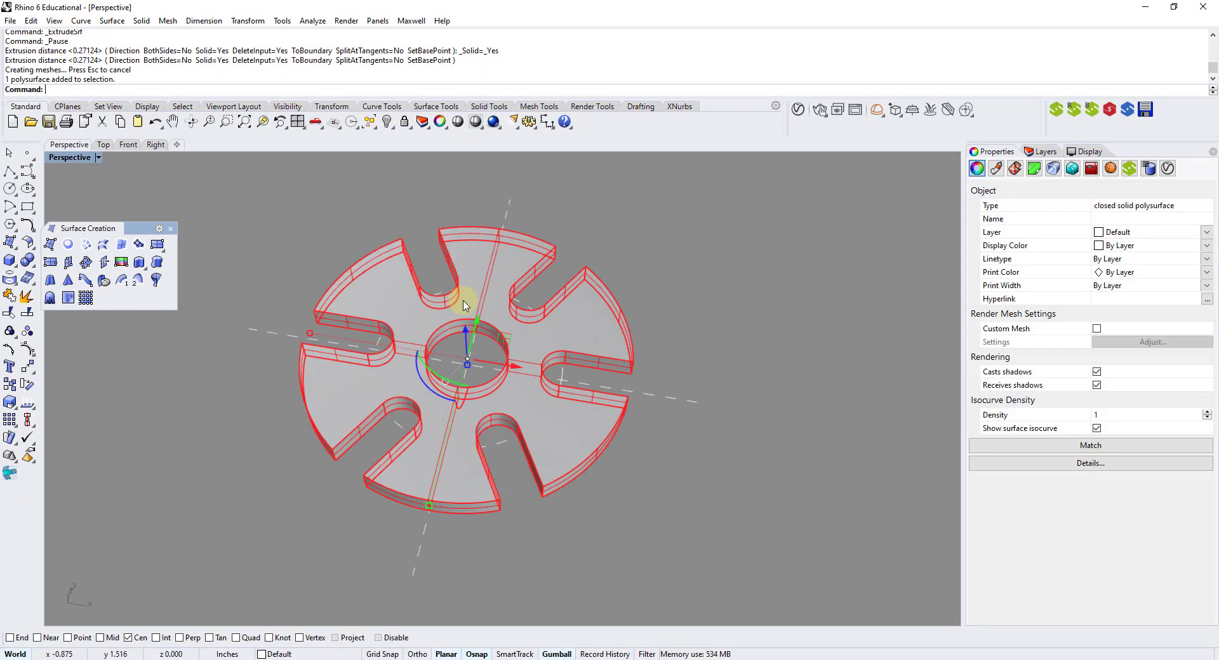
pyautogui.click(656, 260)
pyautogui.doubleClick(71, 158)
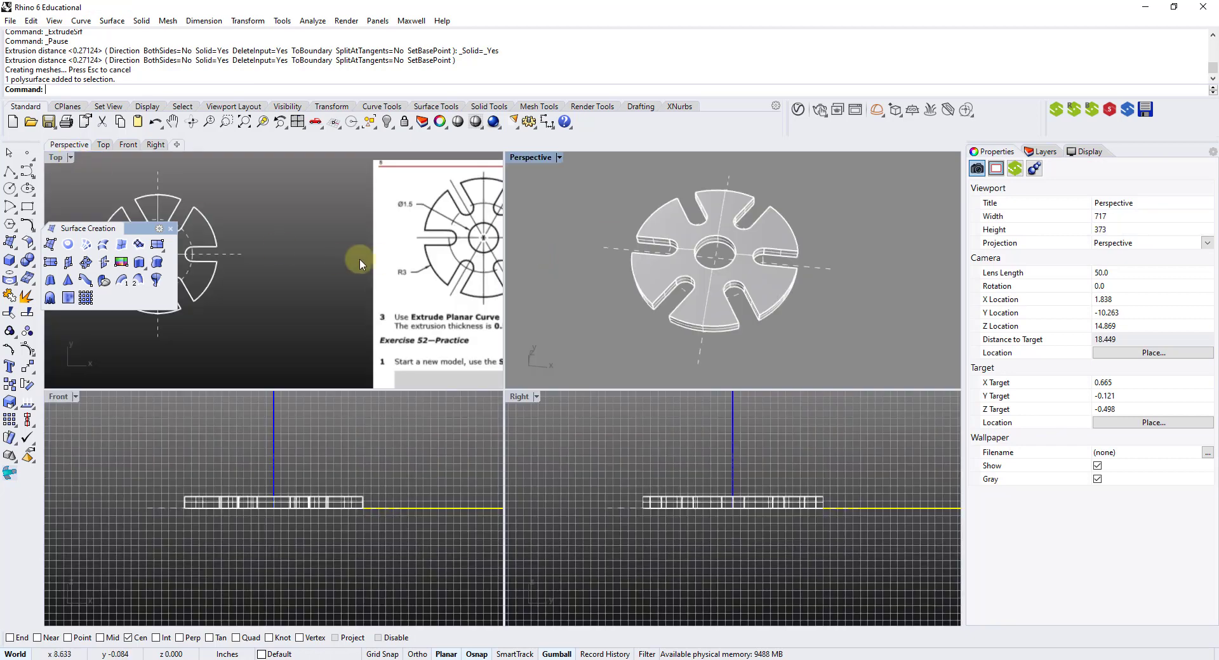
pyautogui.doubleClick(57, 157)
pyautogui.scroll(-3, 468, 320)
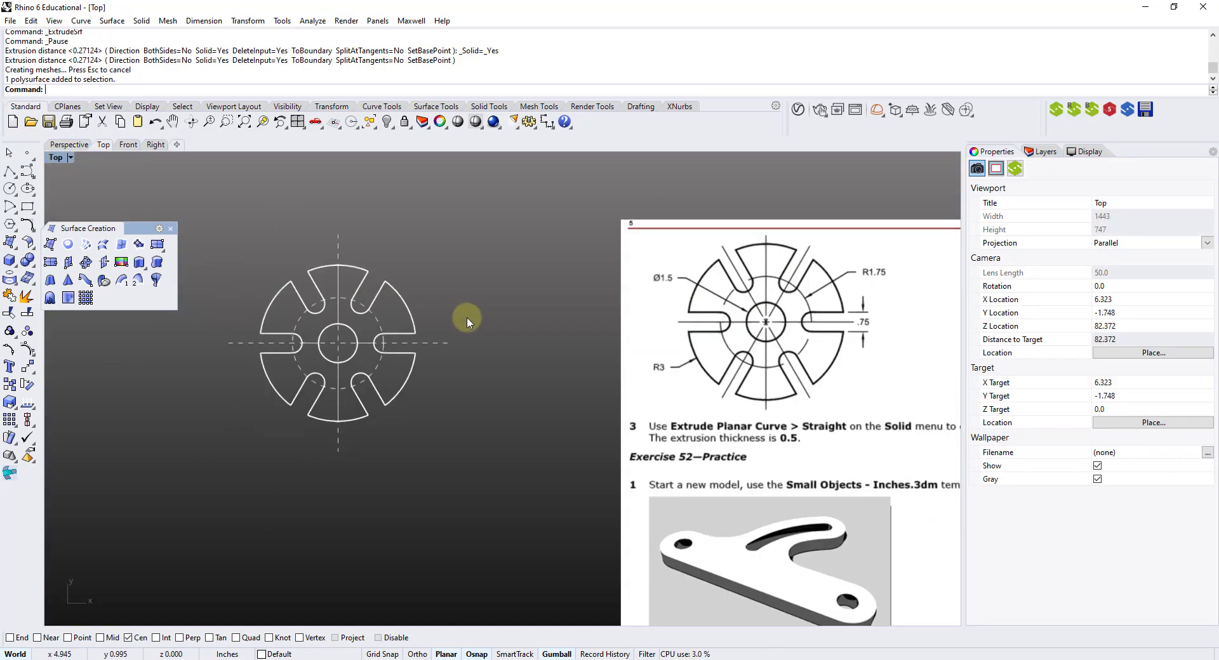
pyautogui.scroll(-1, 750, 349)
pyautogui.moveTo(841, 294); pyautogui.dragTo(755, 304, button='right')
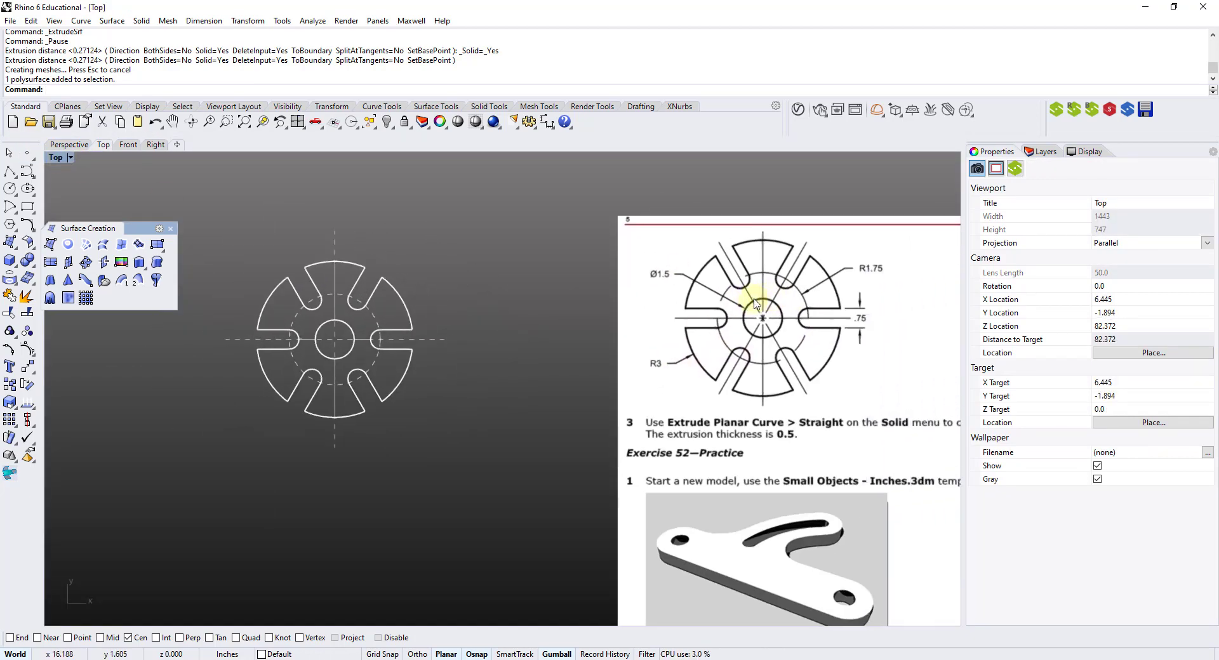